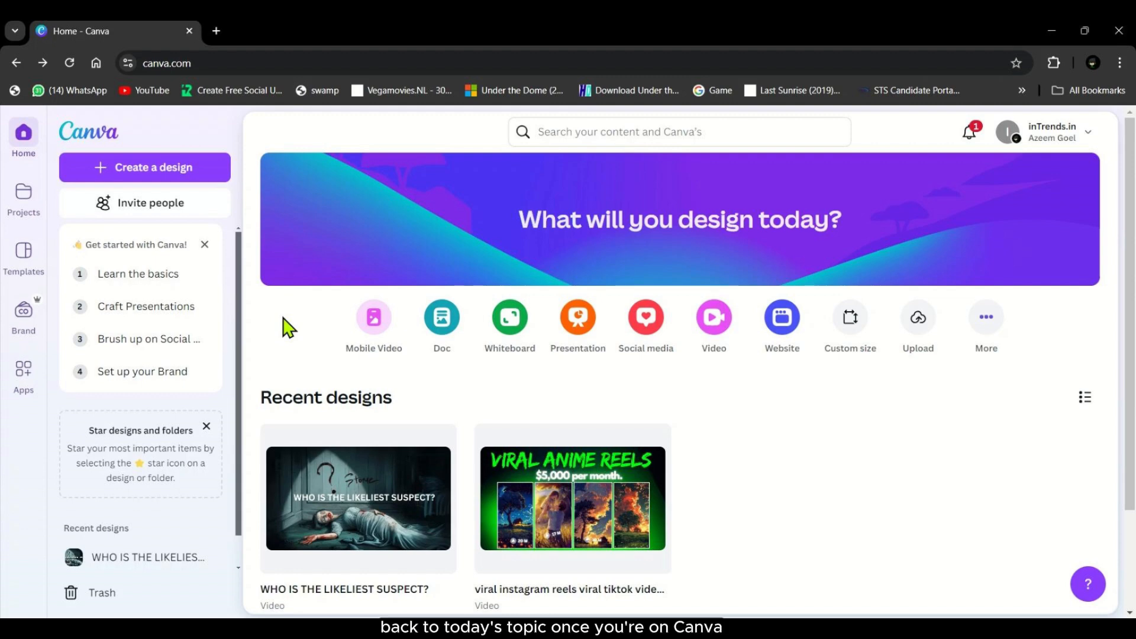
Create a new blank 1920 × 1080 px video design.
left_click(715, 323)
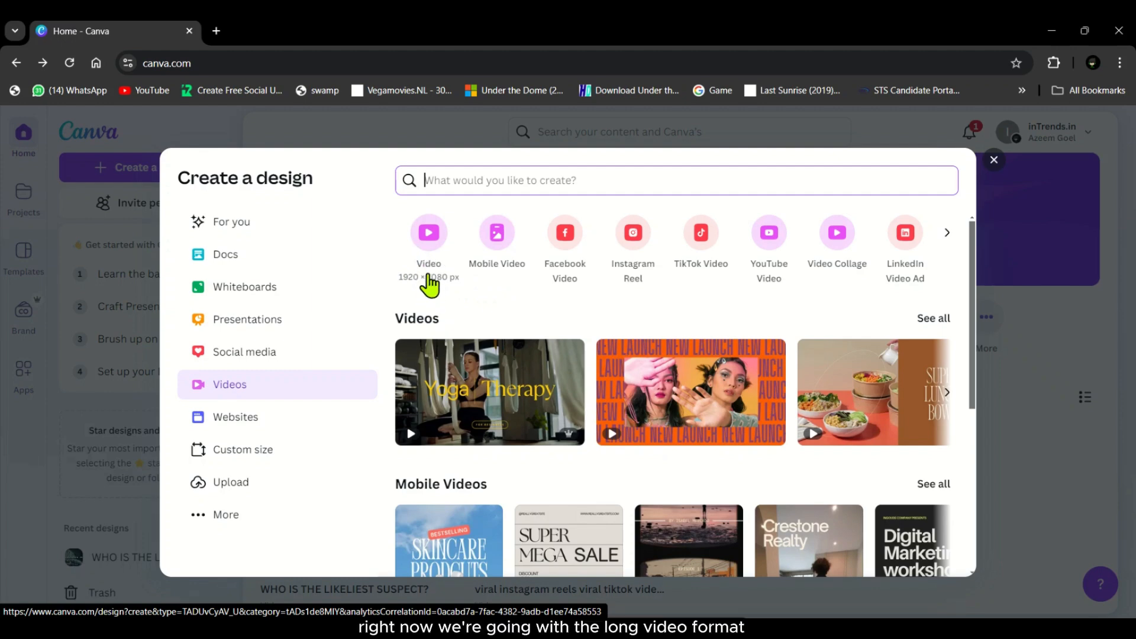
left_click(427, 230)
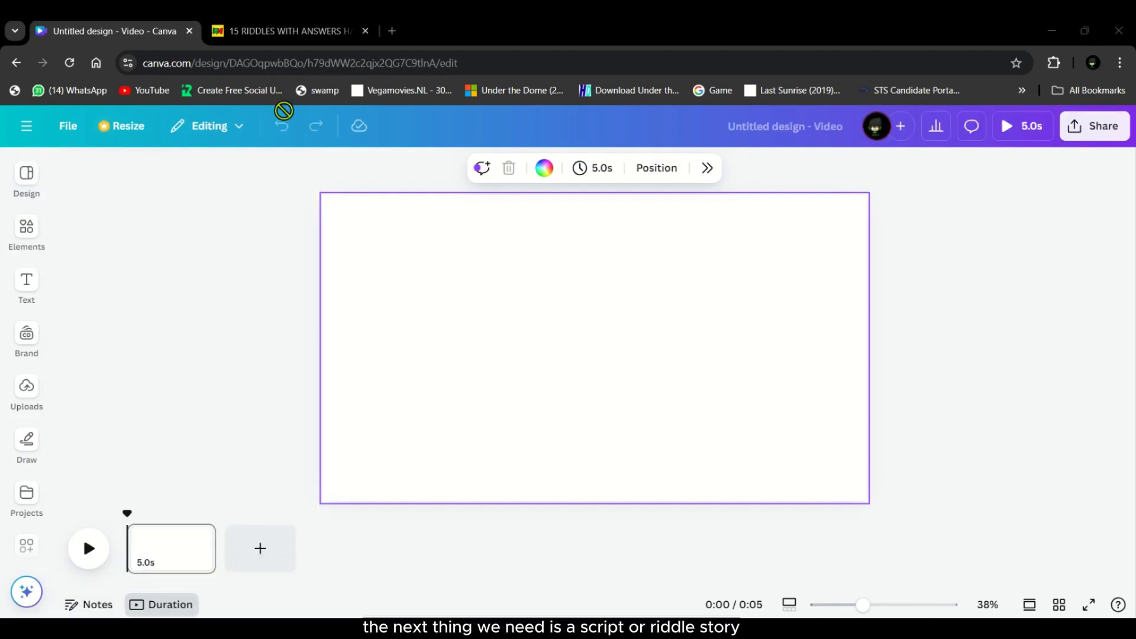
Switch to the Riddles Now page, look through its riddle stories, and highlight the title of riddle 2, "Who is the likeliest suspect?".
left_click(261, 37)
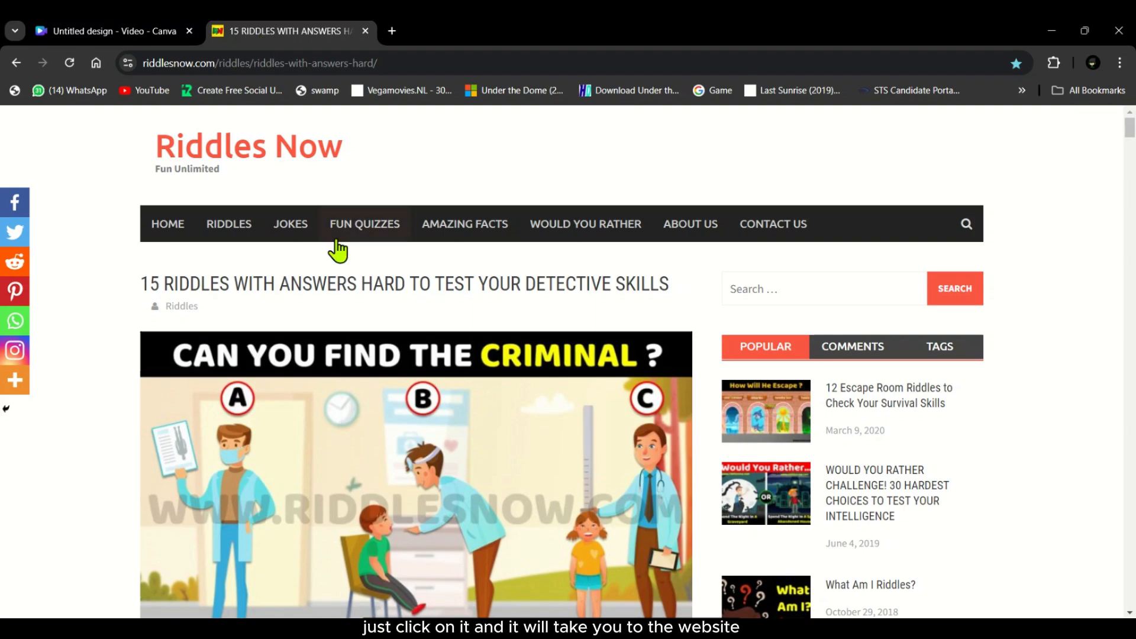
scroll(334, 344, "down", 7)
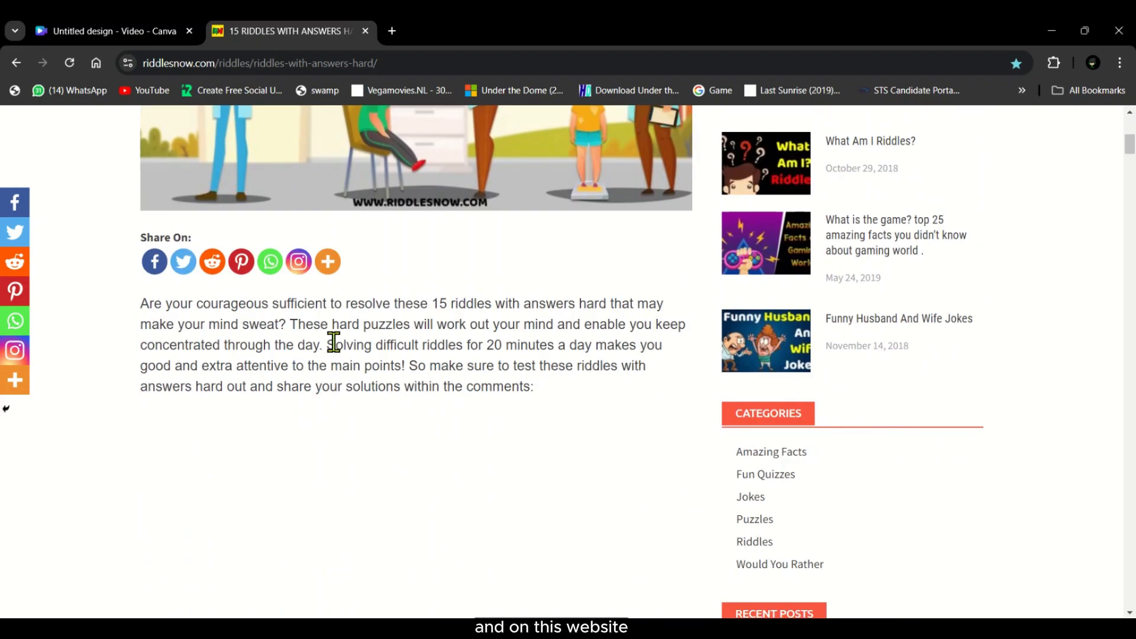
scroll(334, 343, "down", 20)
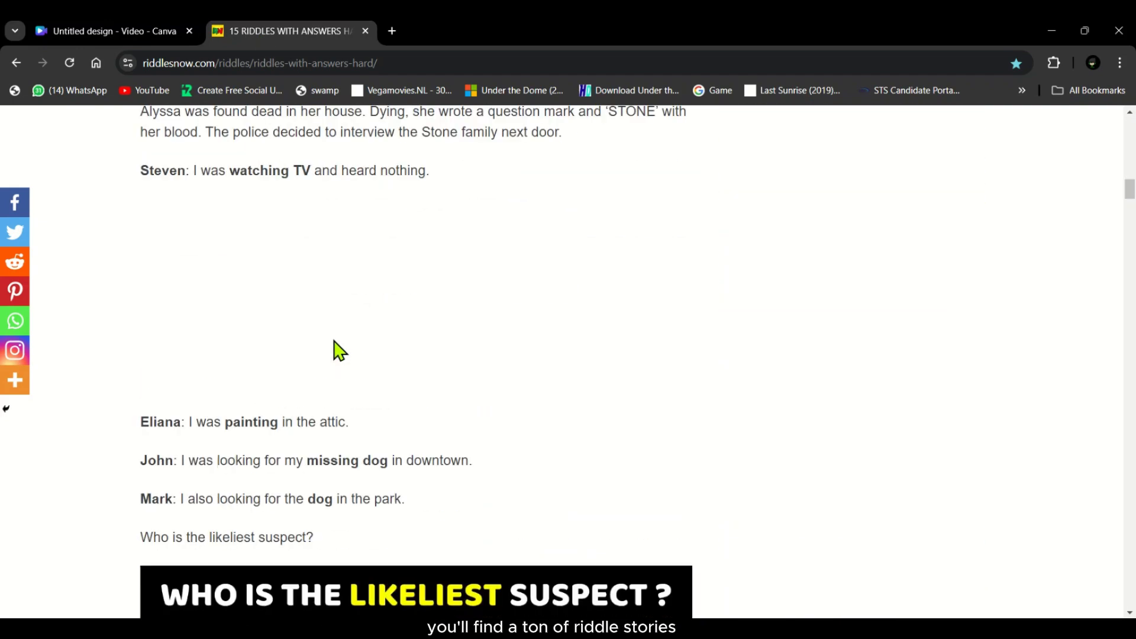
scroll(335, 342, "down", 15)
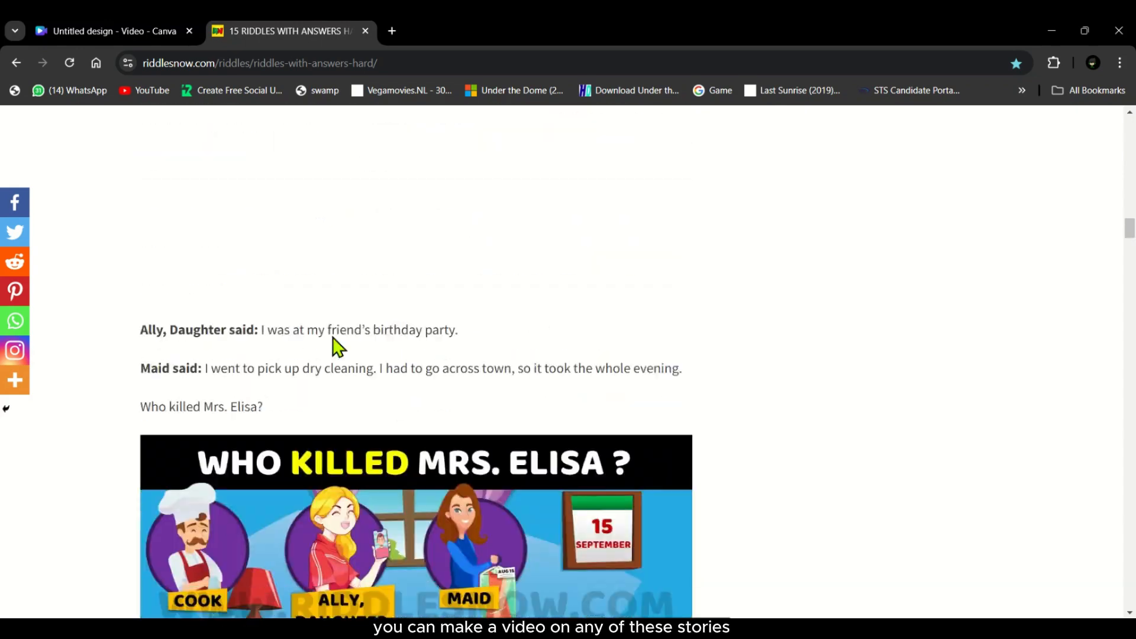
scroll(333, 339, "down", 18)
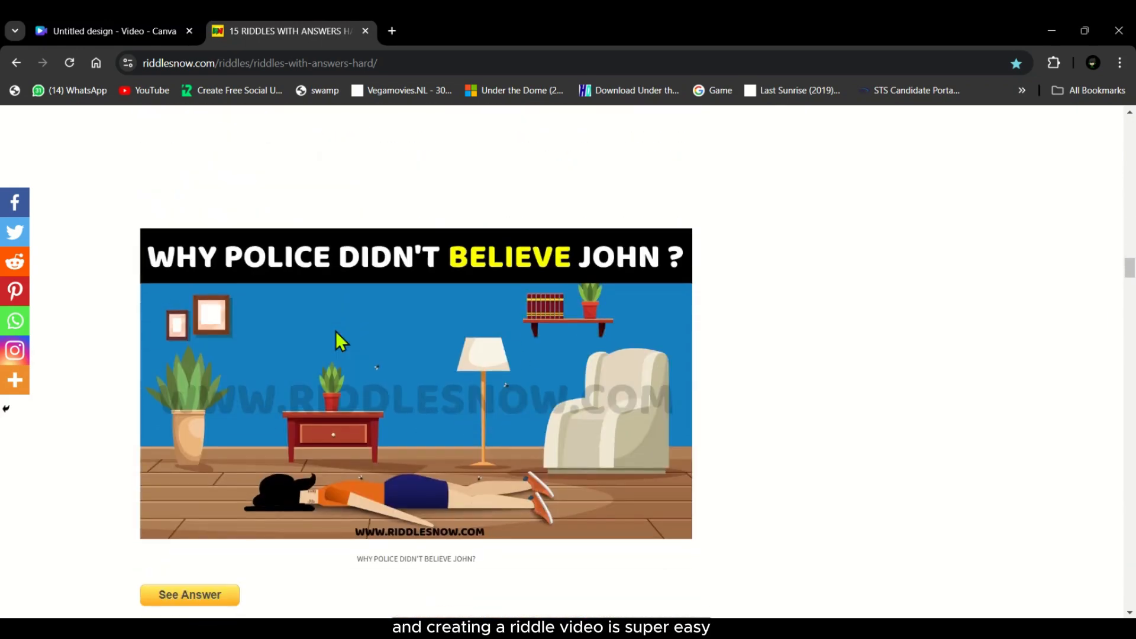
scroll(335, 332, "down", 2)
scroll(337, 338, "up", 10)
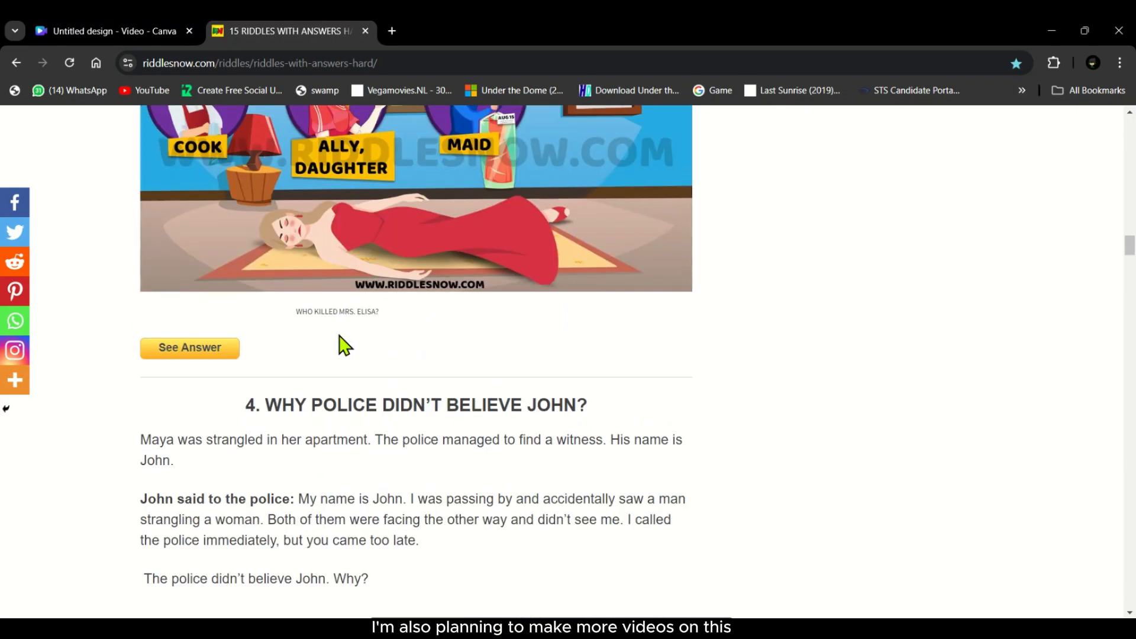
scroll(339, 336, "up", 15)
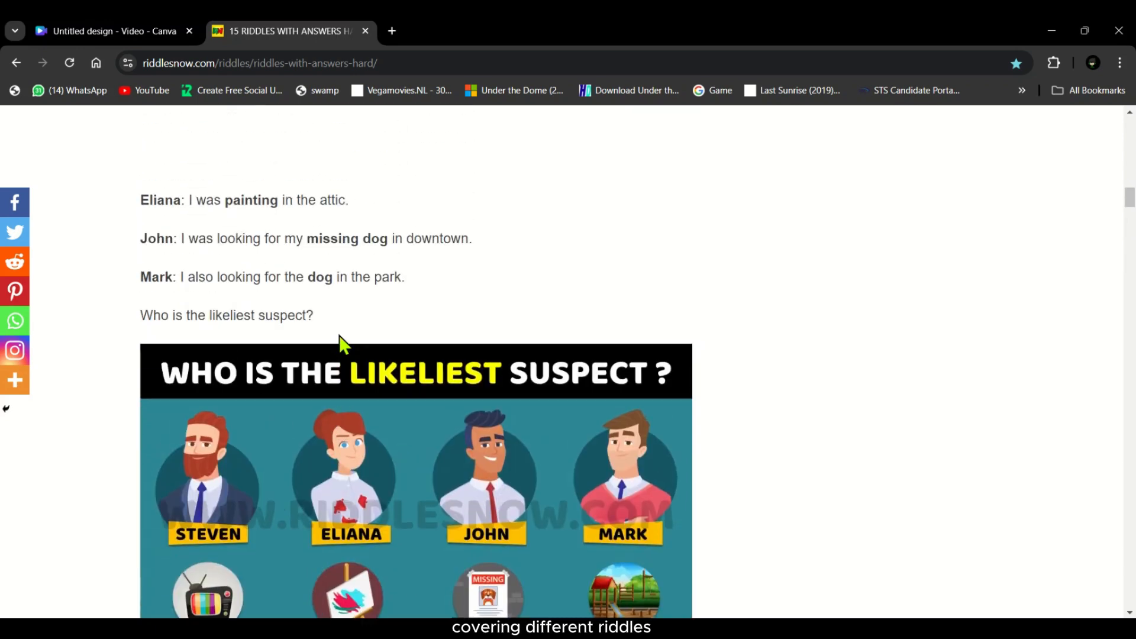
scroll(341, 340, "up", 7)
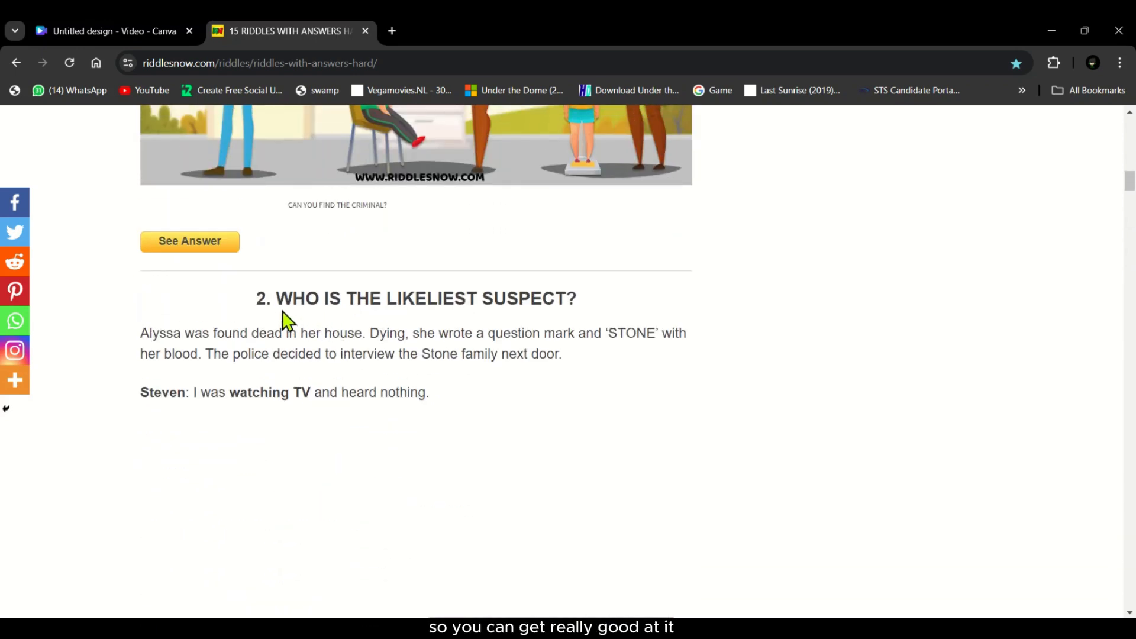
left_click_drag(271, 298, 566, 299)
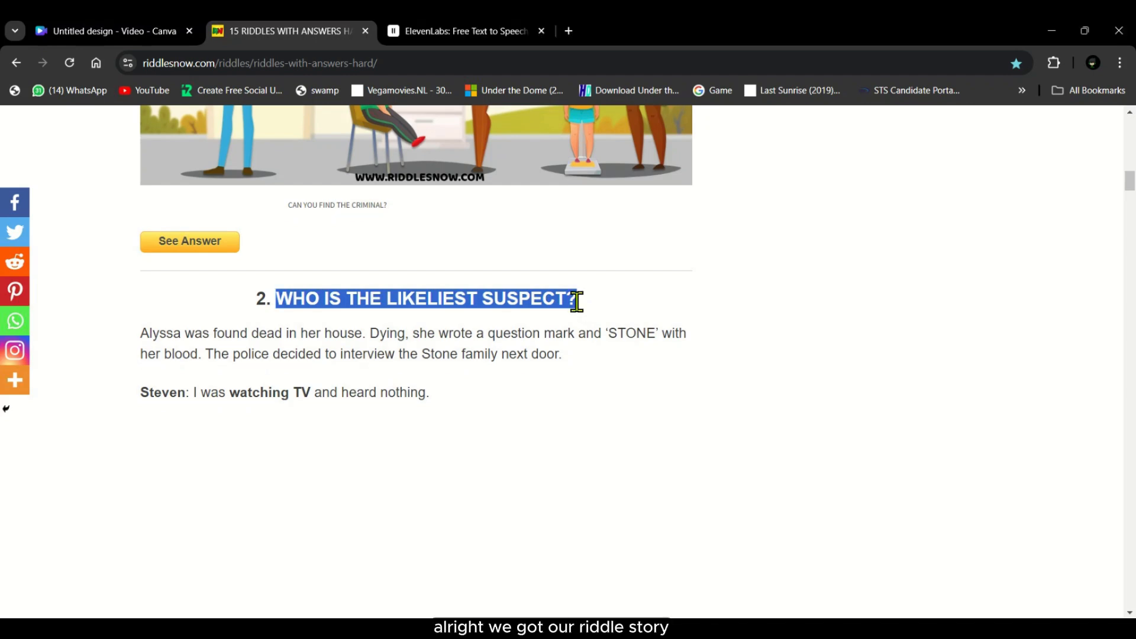
Switch to ElevenLabs, open its speech synthesis app, preview the Bill narration voice and choose it for text to speech.
left_click(466, 36)
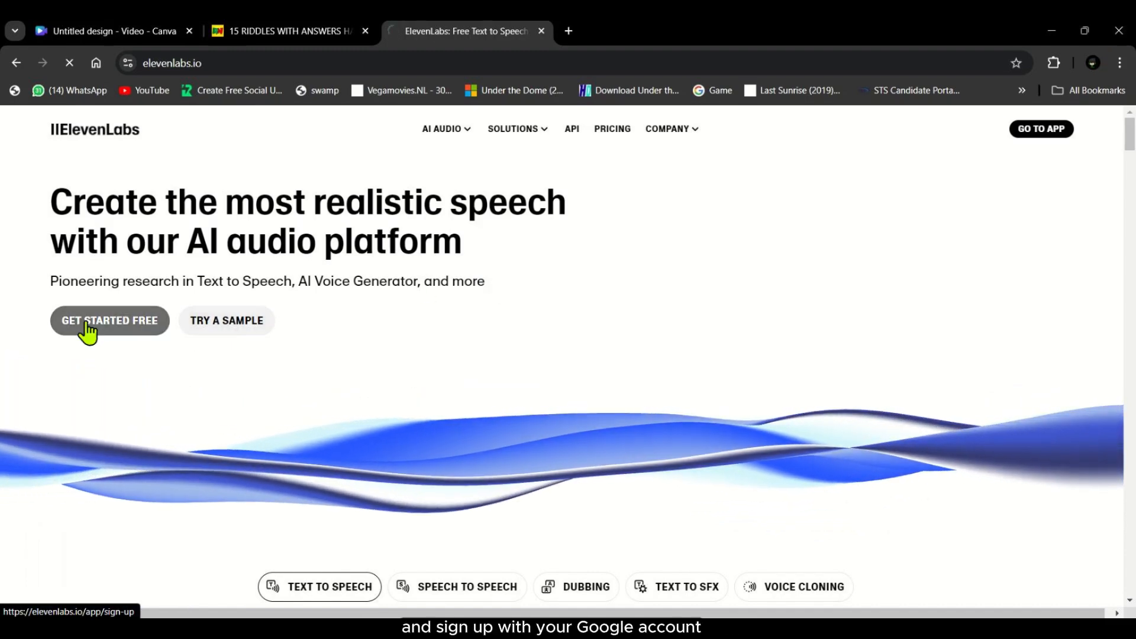
left_click(92, 328)
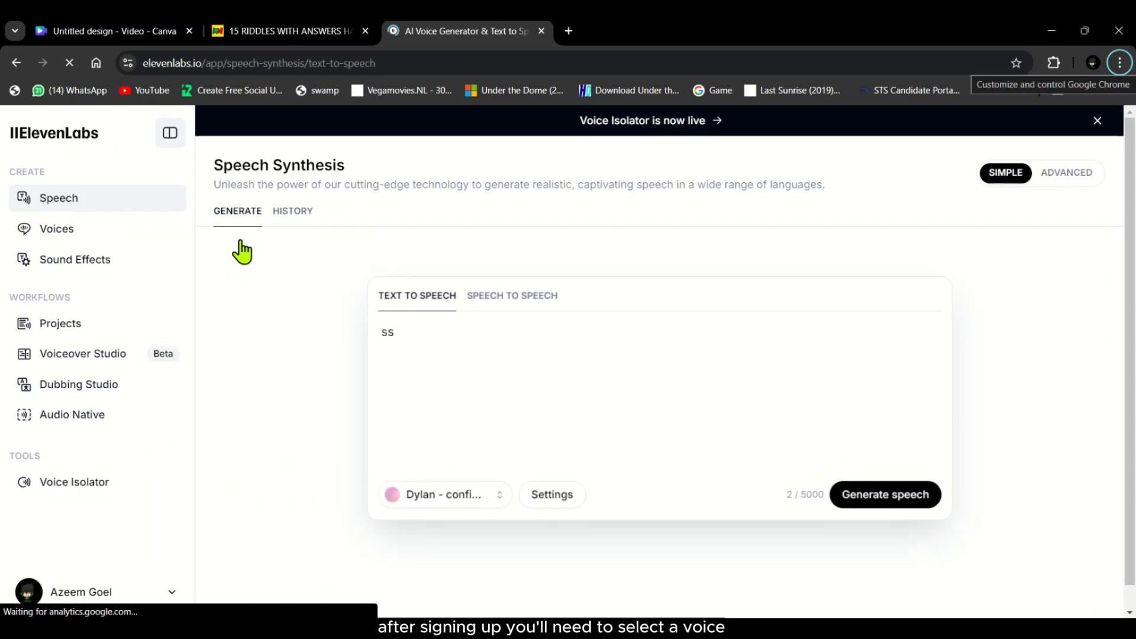
left_click(448, 498)
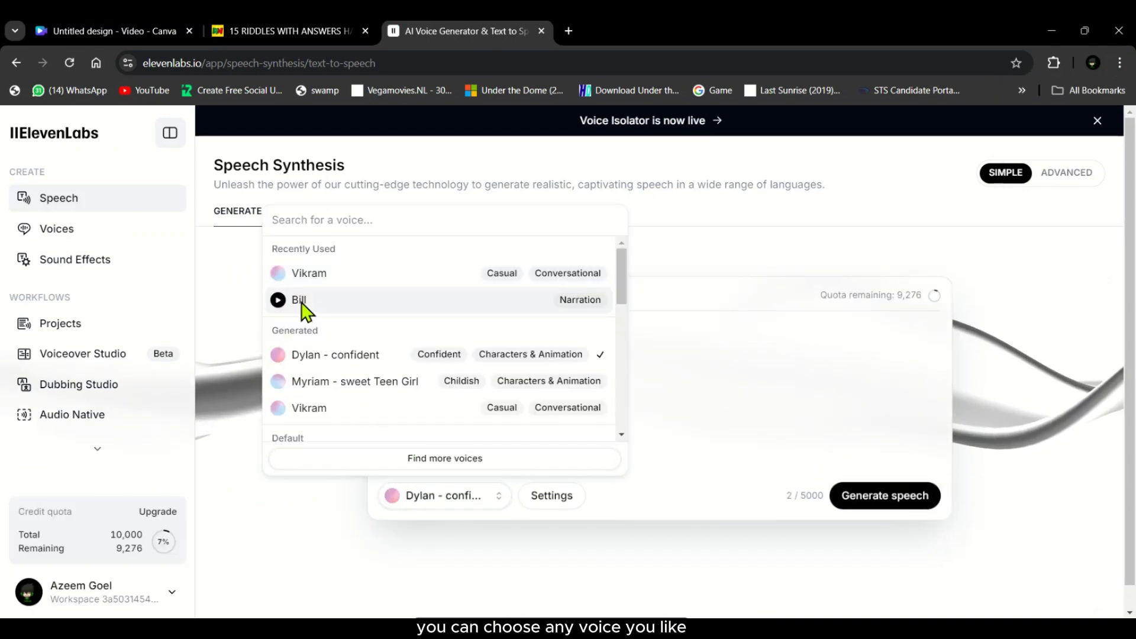
left_click(278, 301)
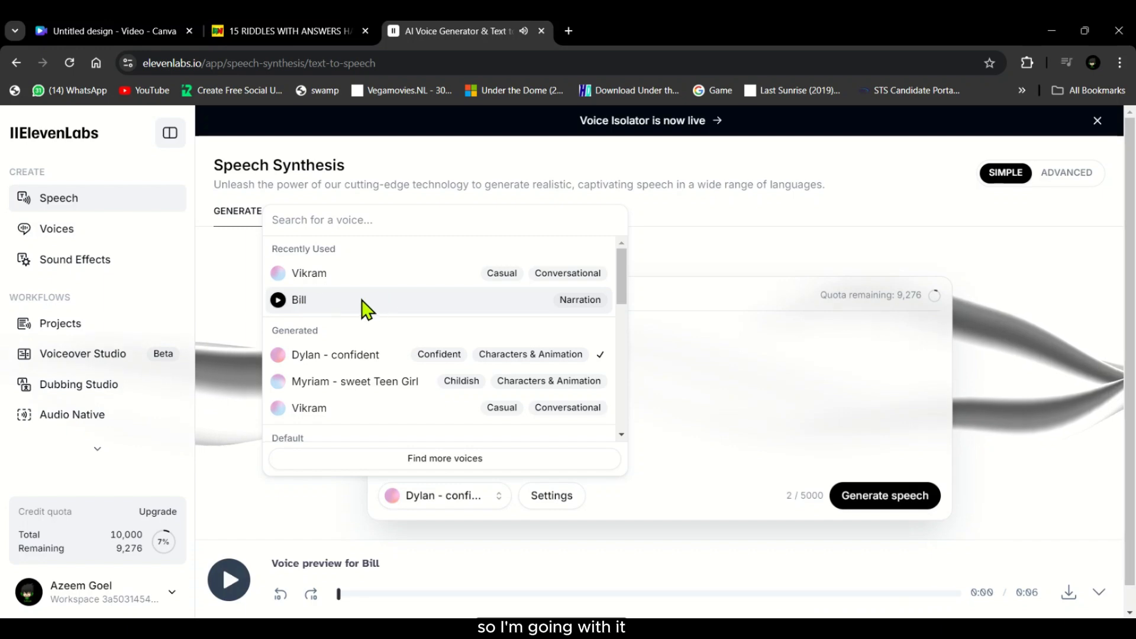
left_click(296, 302)
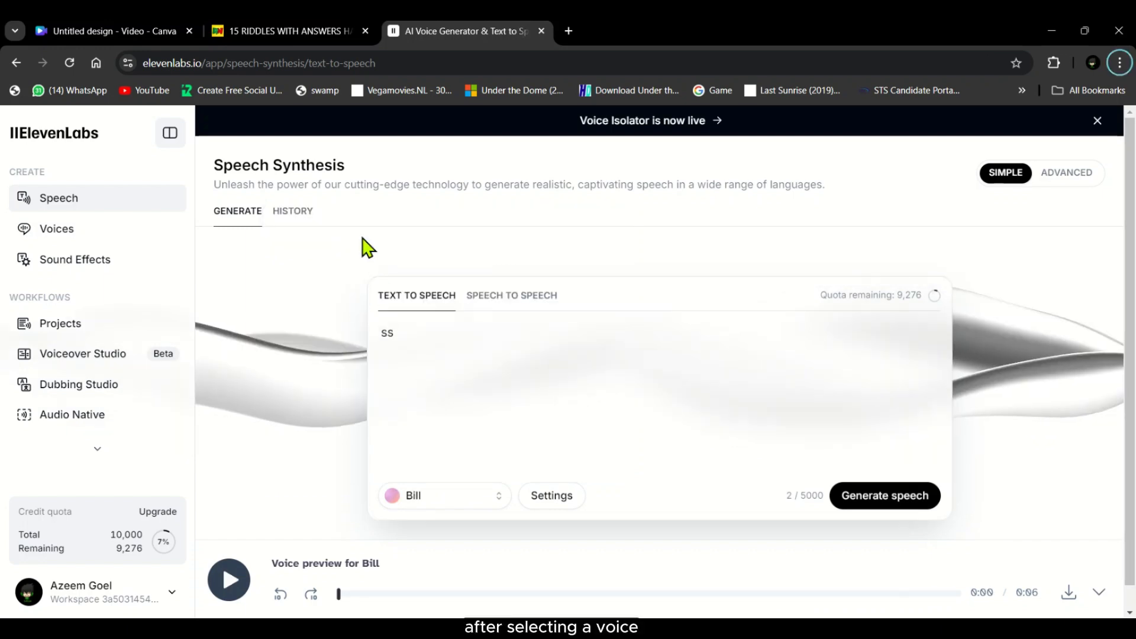
Return to the Riddles Now page and copy riddle 2's opening text up to "with her blood.".
left_click(284, 33)
left_click_drag(141, 333, 563, 355)
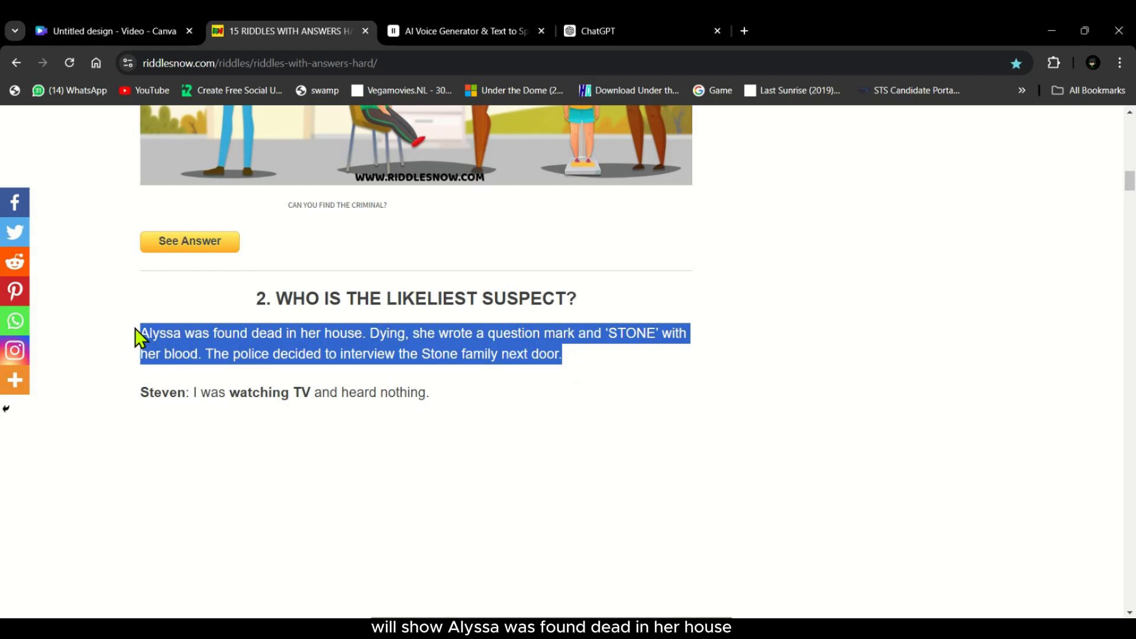
left_click_drag(137, 331, 204, 357)
key("ctrl+c")
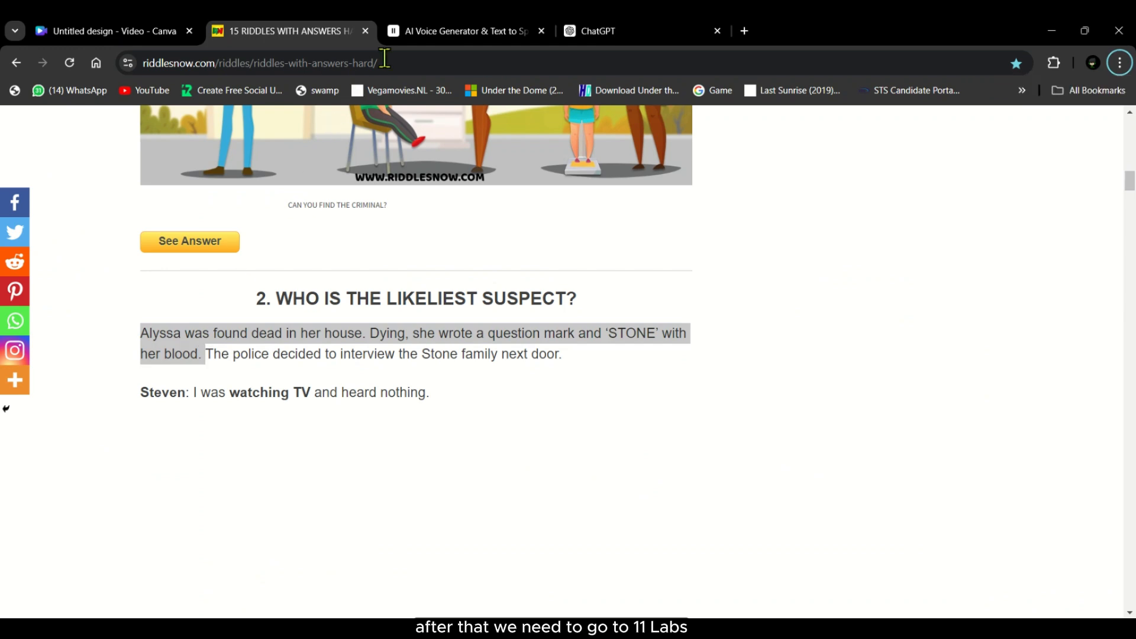
In ElevenLabs, generate speech from the copied riddle text with the Bill voice and download the audio.
left_click(414, 31)
left_click(427, 308)
key("ctrl+v")
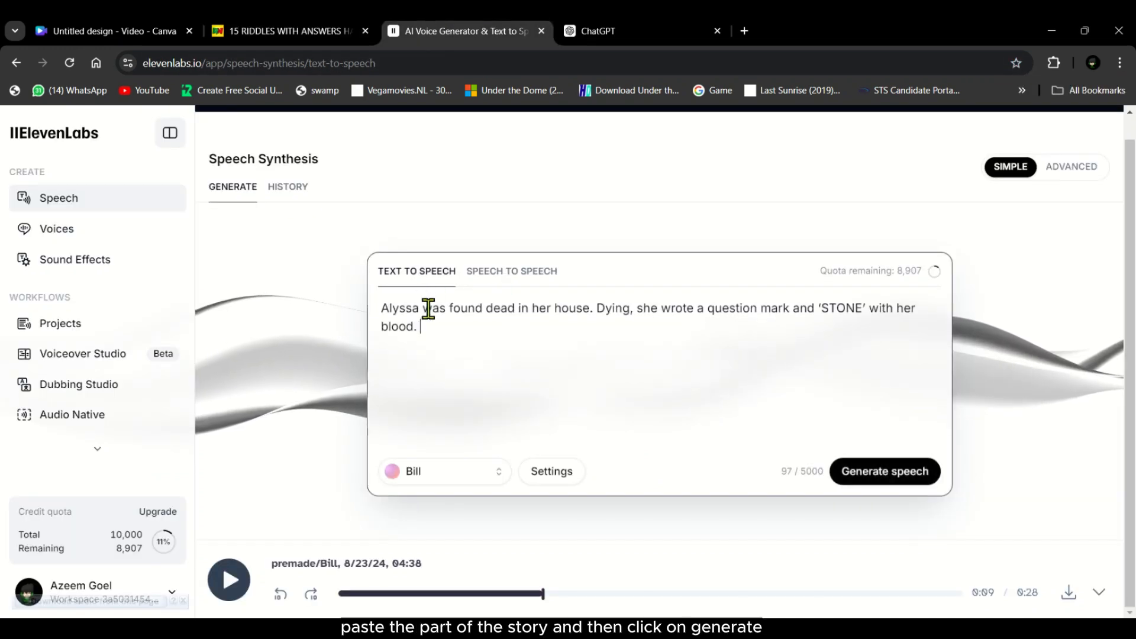
left_click(869, 477)
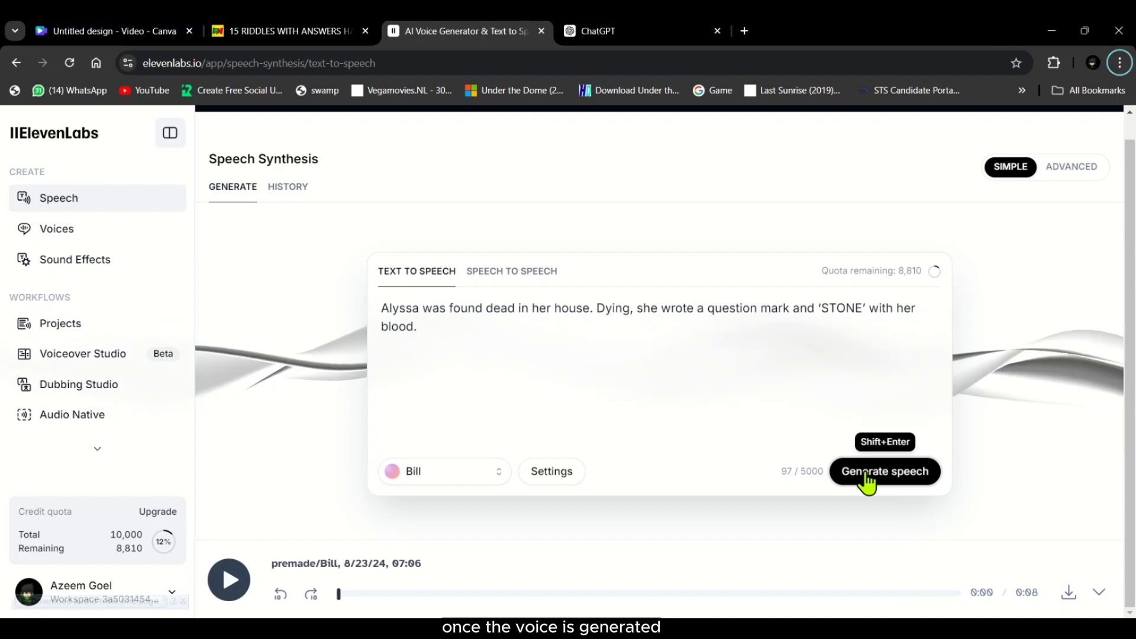
left_click(1071, 593)
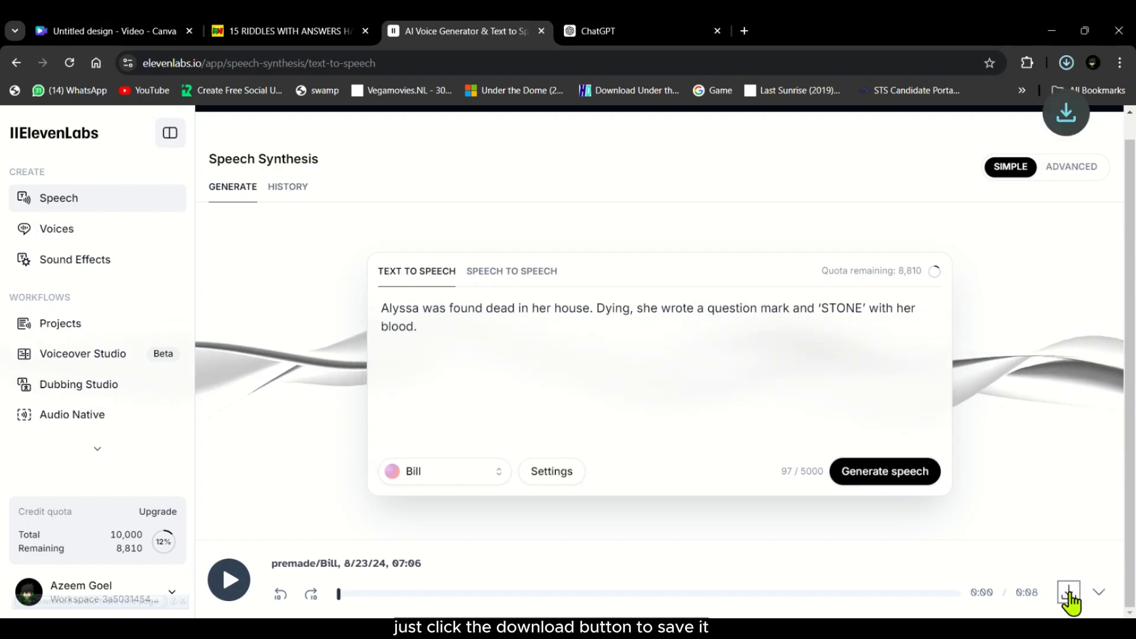
Upload the downloaded ElevenLabs audio to the Canva video design and add it to the timeline.
left_click(1067, 62)
left_click_drag(921, 145, 184, 316)
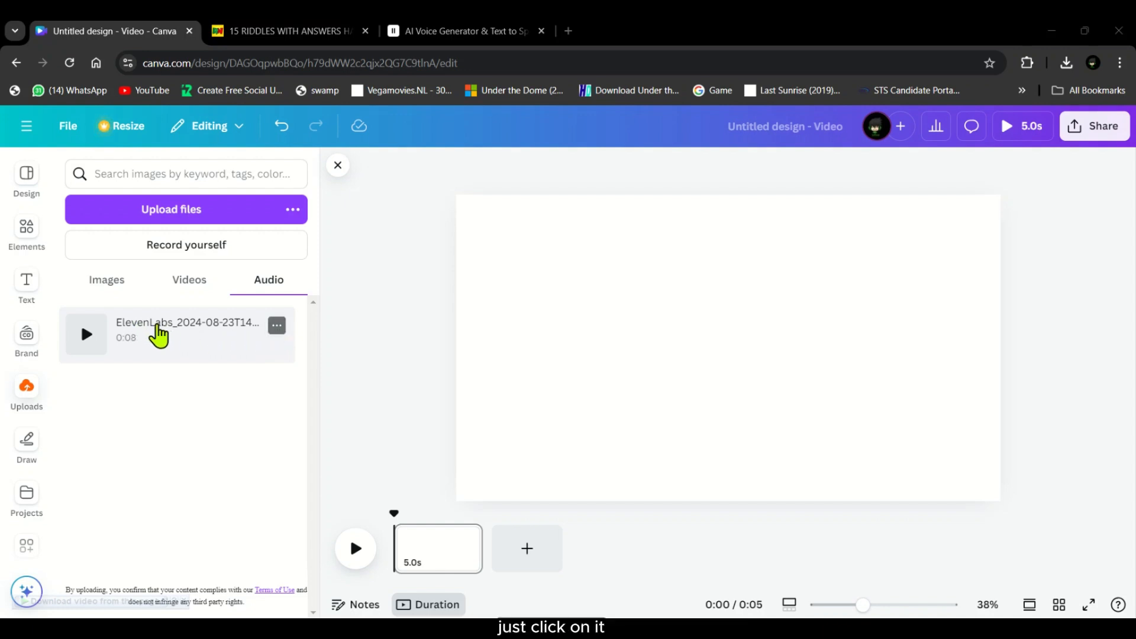
left_click(159, 335)
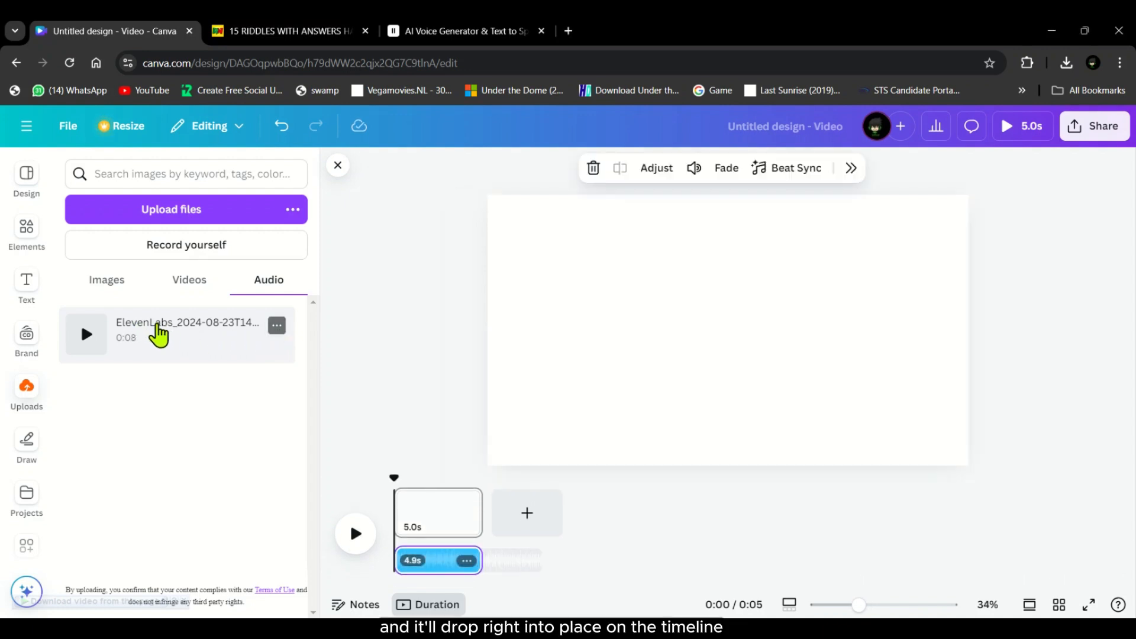
Lengthen the first page to about 8.5 s so it covers the whole voiceover, and add a second blank page.
left_click_drag(477, 503, 533, 502)
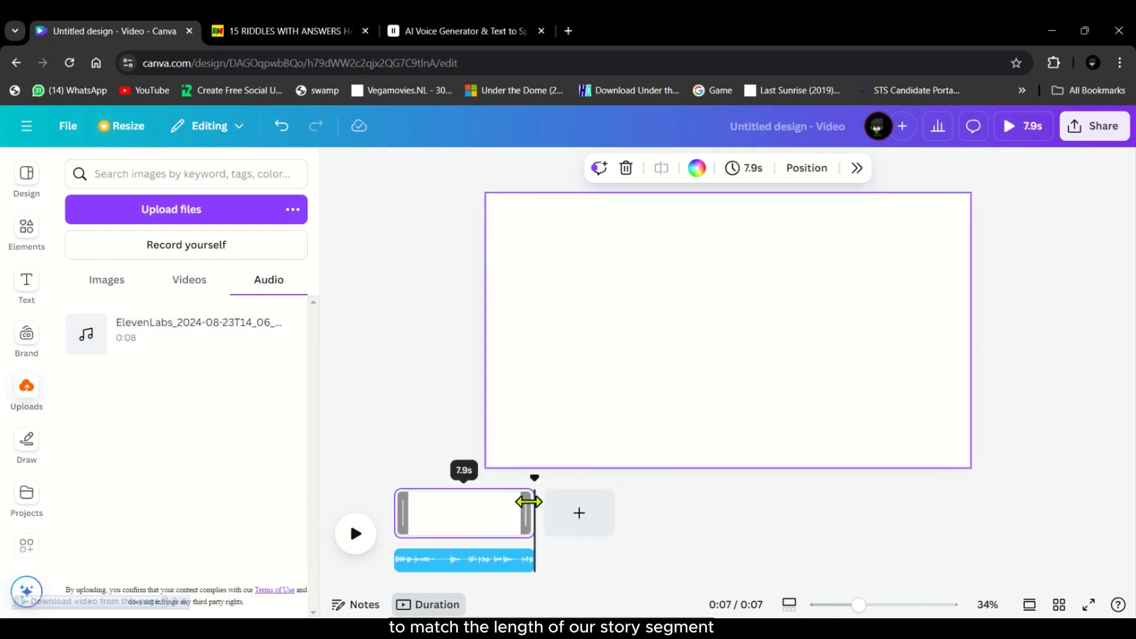
key("space")
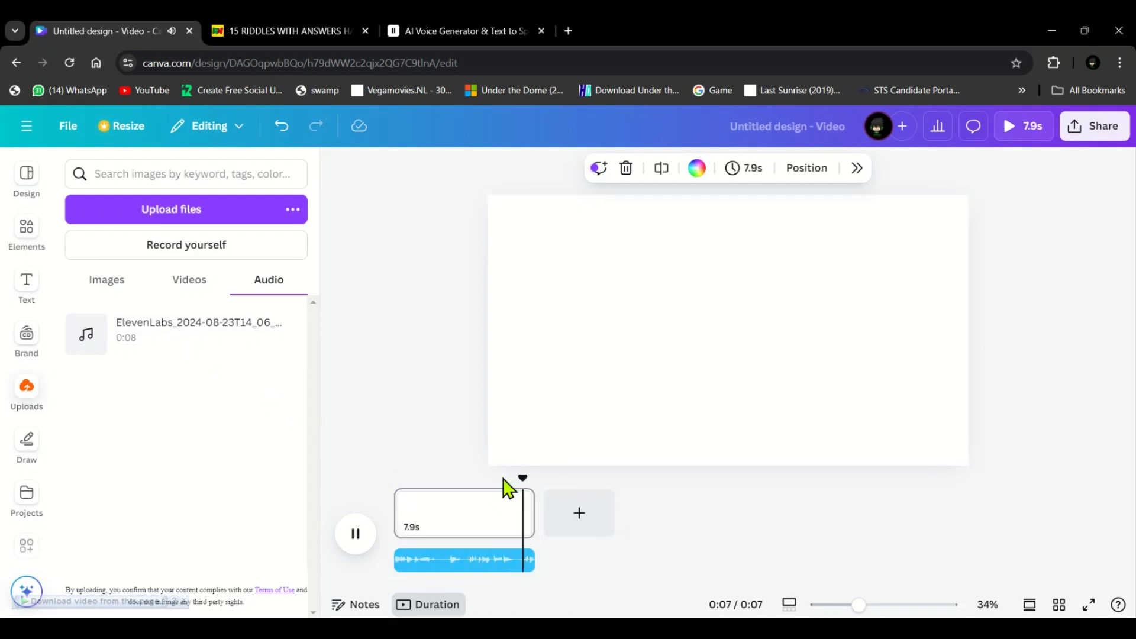
left_click_drag(534, 502, 540, 502)
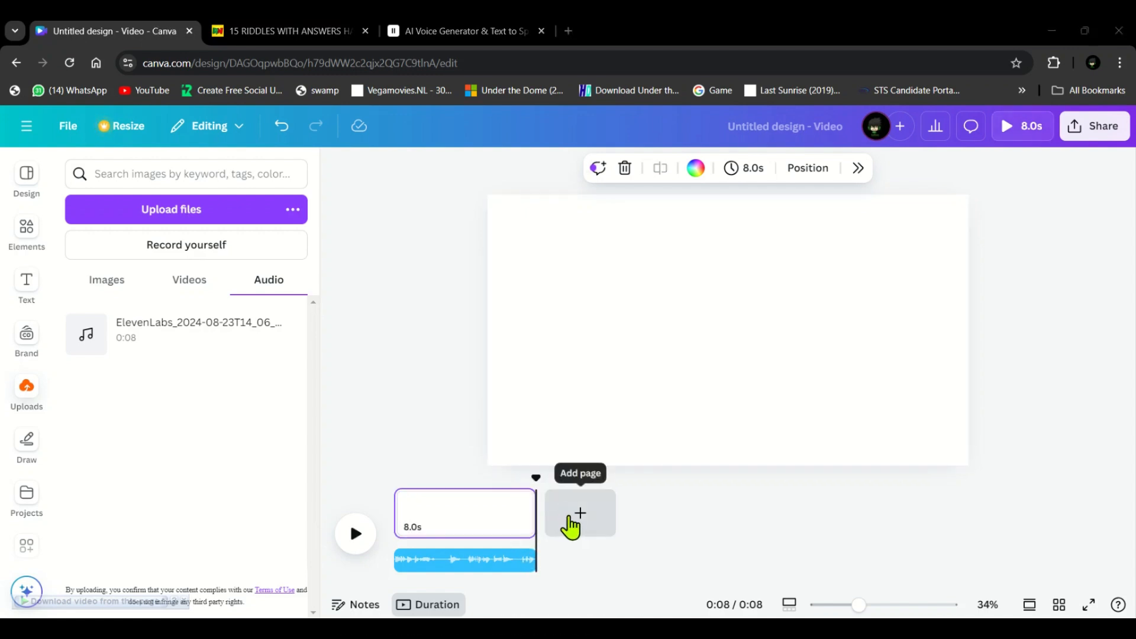
left_click(578, 514)
left_click_drag(568, 518, 570, 528)
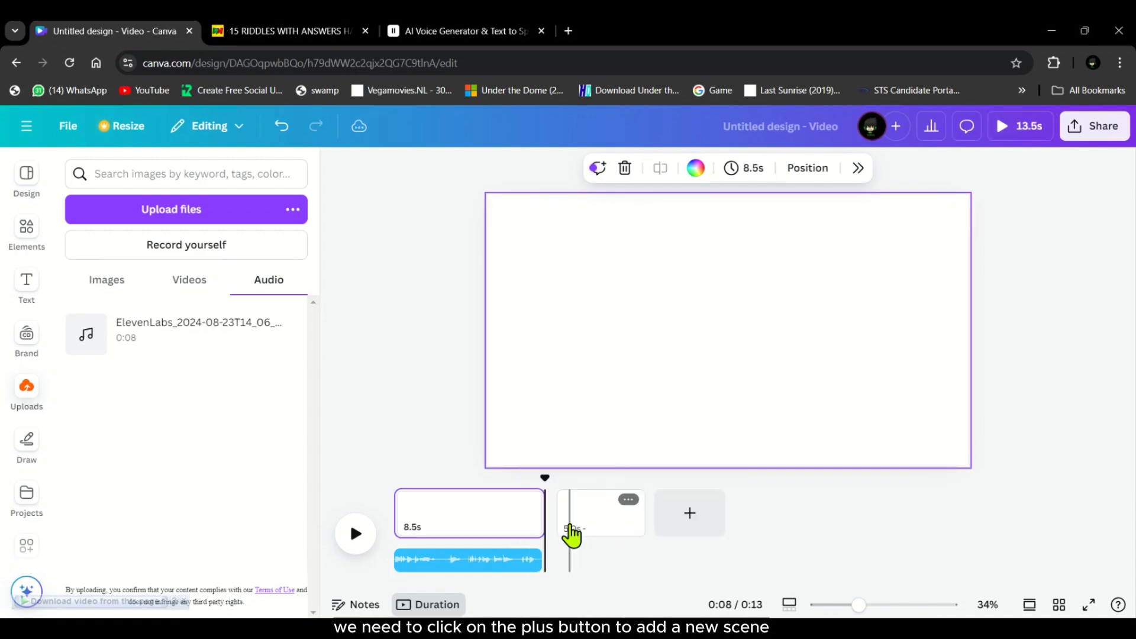
Return to the Riddles Now page and select riddle 2's sentence about the police interviewing the family next door.
left_click(338, 35)
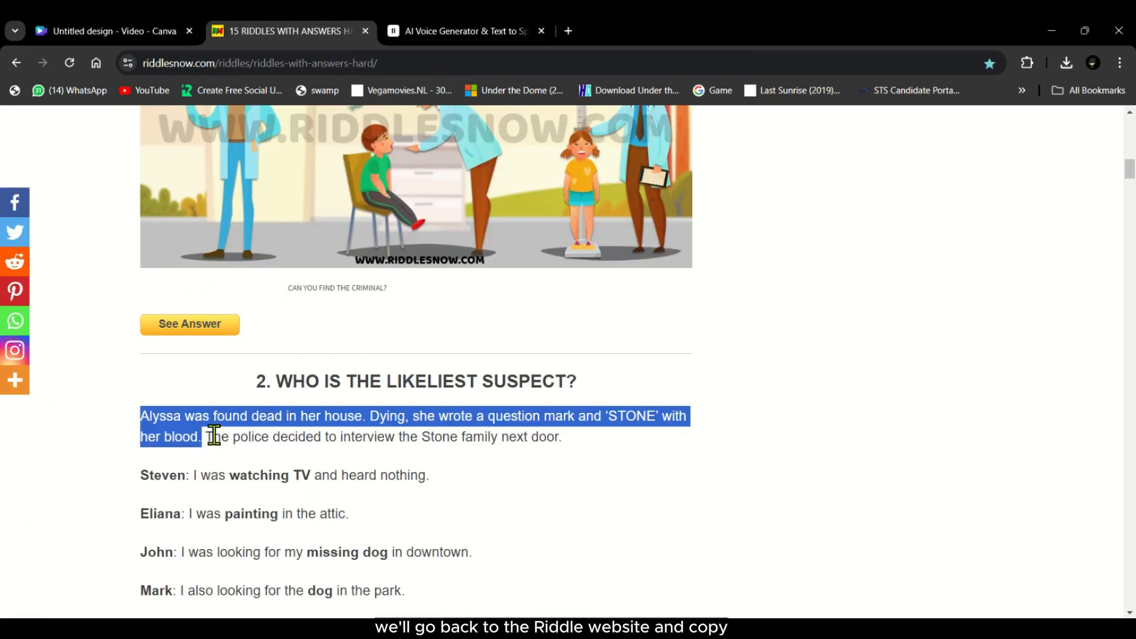
left_click_drag(205, 436, 560, 439)
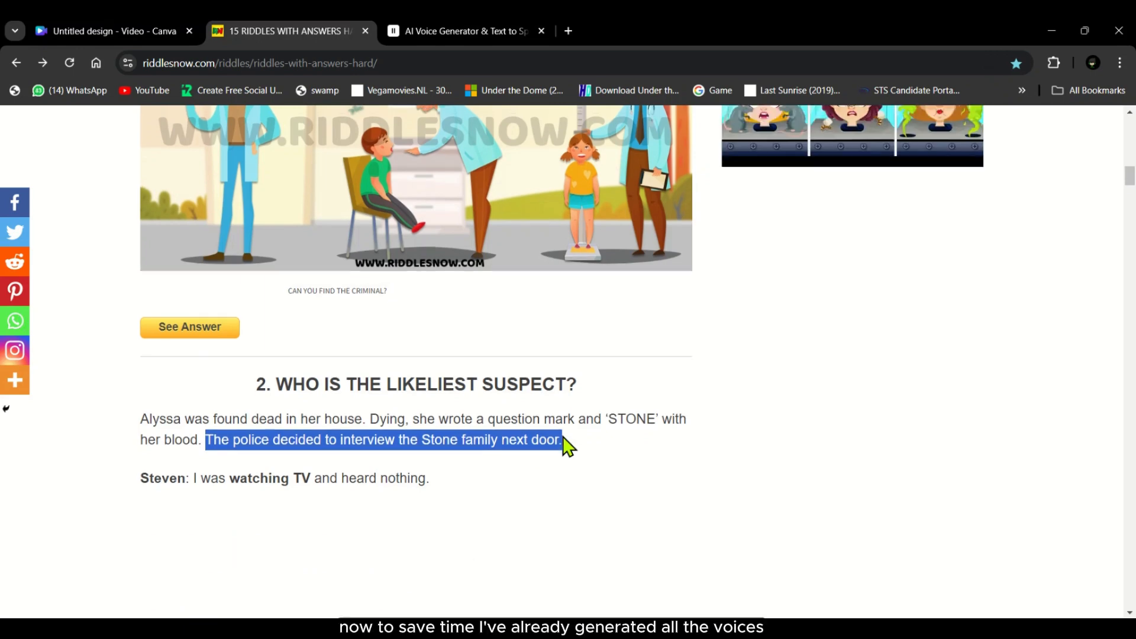
Switch to the Riddles Scenes folder in File Explorer and go through the audio files Voice 2, voice 3, voice 4 and voice 5.
left_click(461, 514)
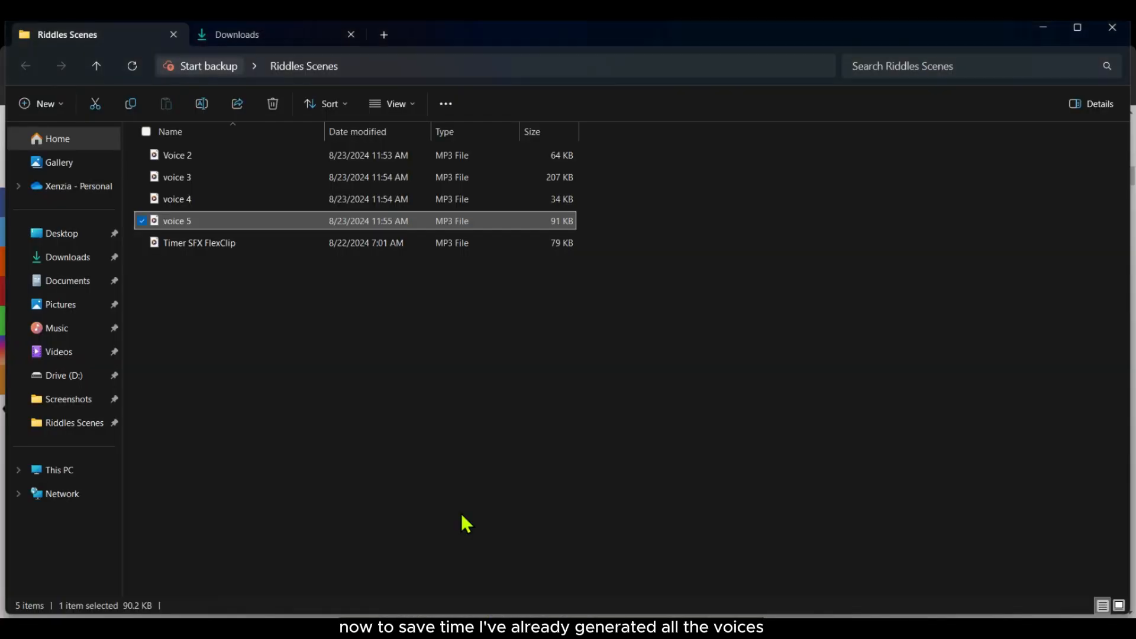
left_click(221, 155)
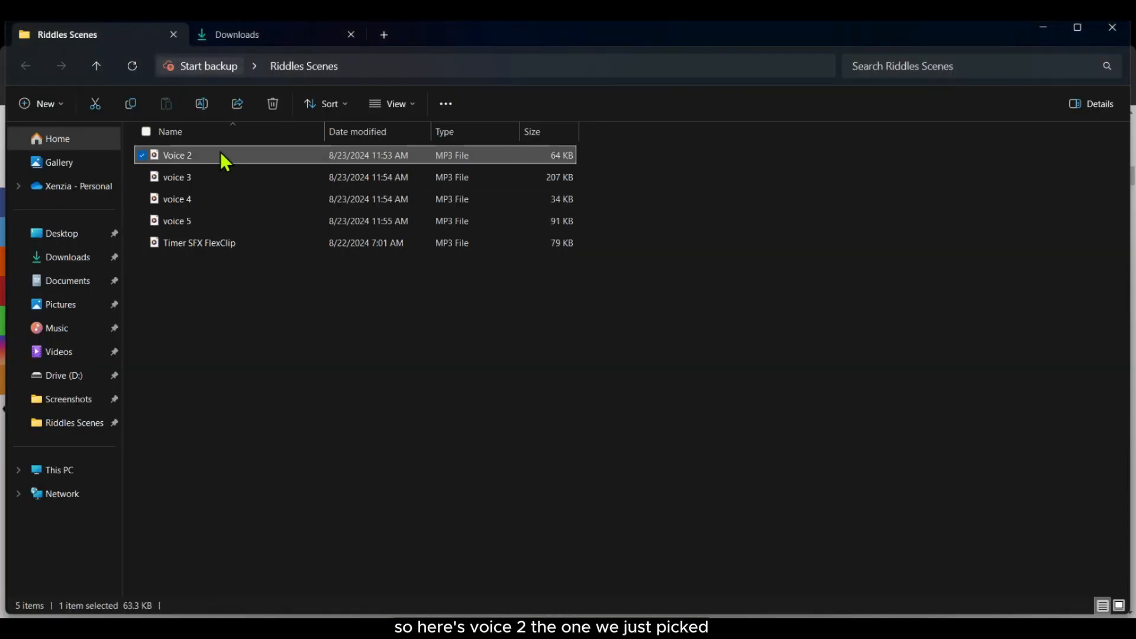
left_click(208, 172)
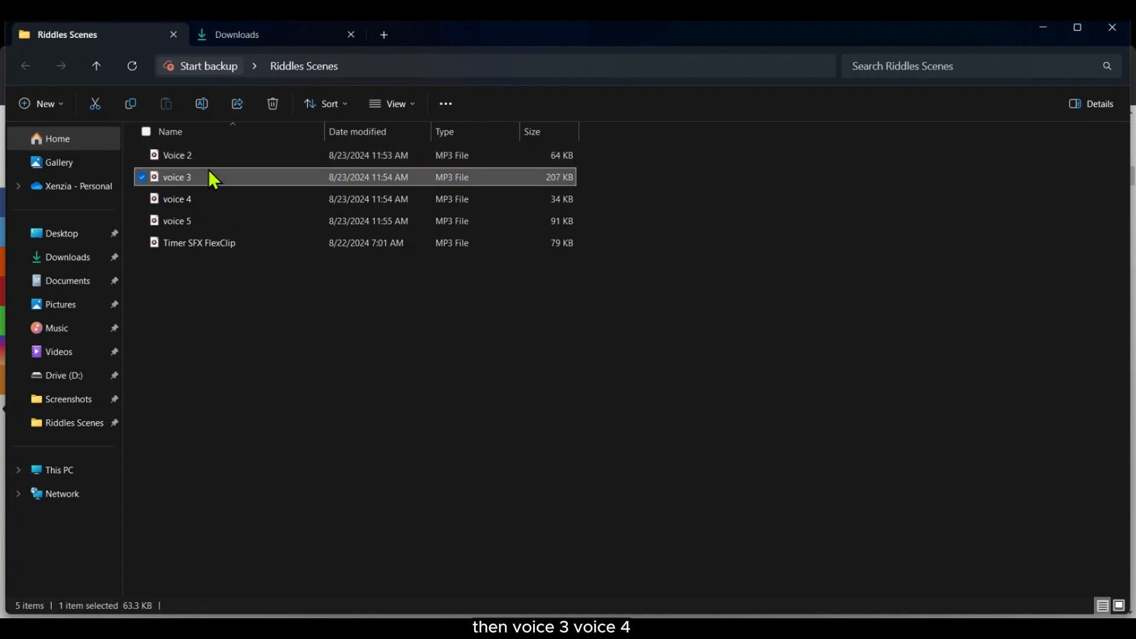
left_click(201, 199)
left_click(194, 218)
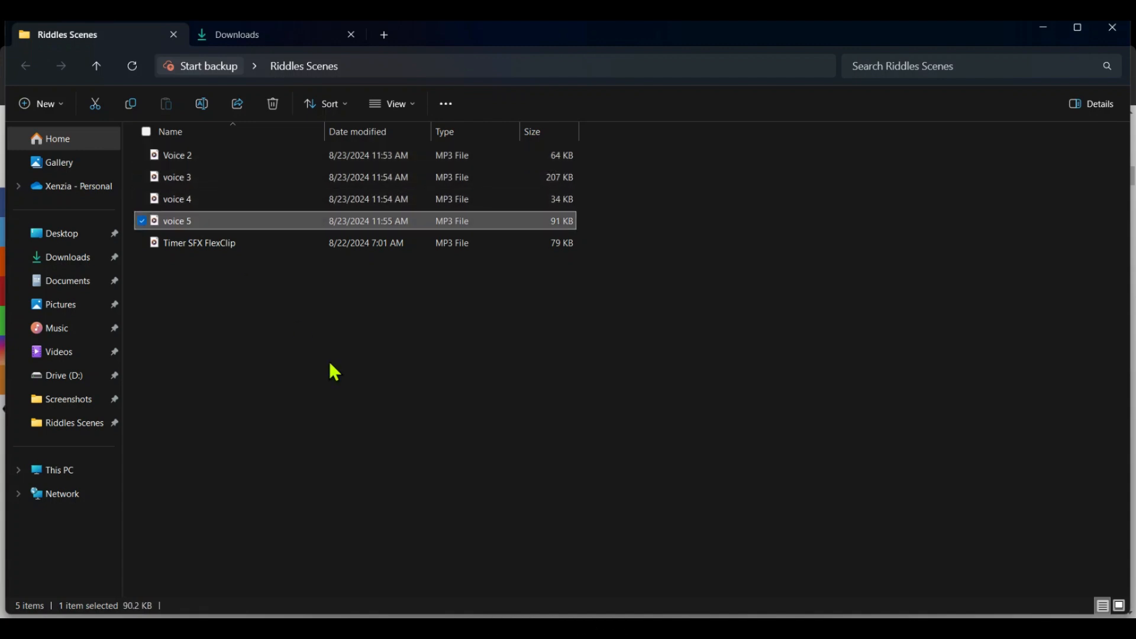
Switch back to the Riddles Now page and highlight all four suspects' statements in riddle 2.
mouse_move(519, 609)
left_click(492, 580)
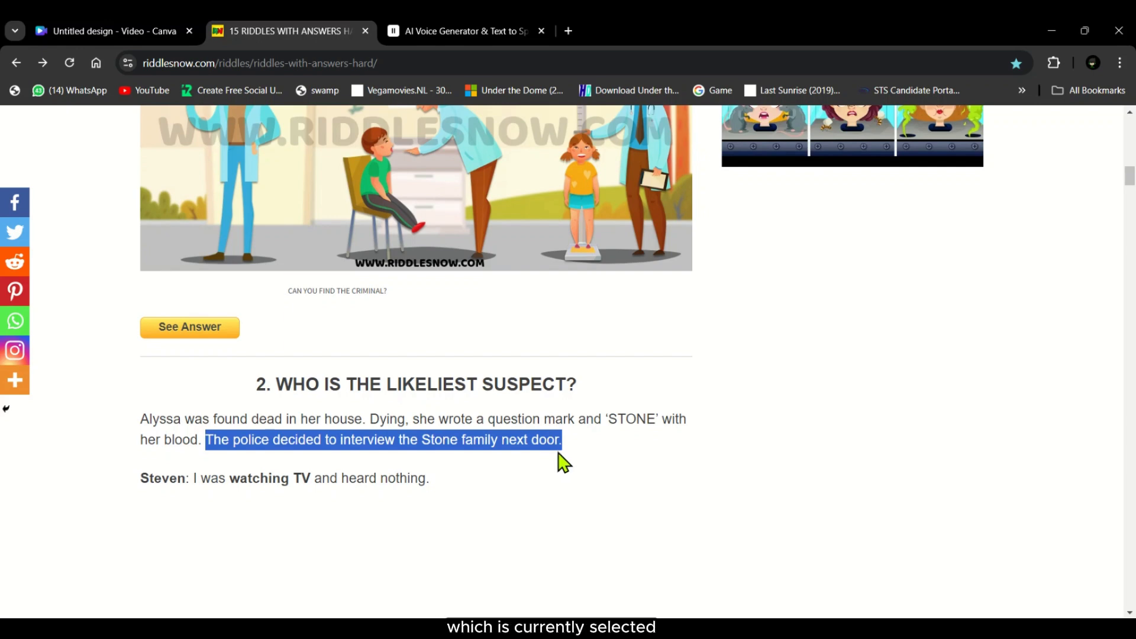
scroll(482, 424, "down", 4)
left_click(142, 258)
left_click_drag(142, 258, 410, 367)
scroll(398, 402, "down", 4)
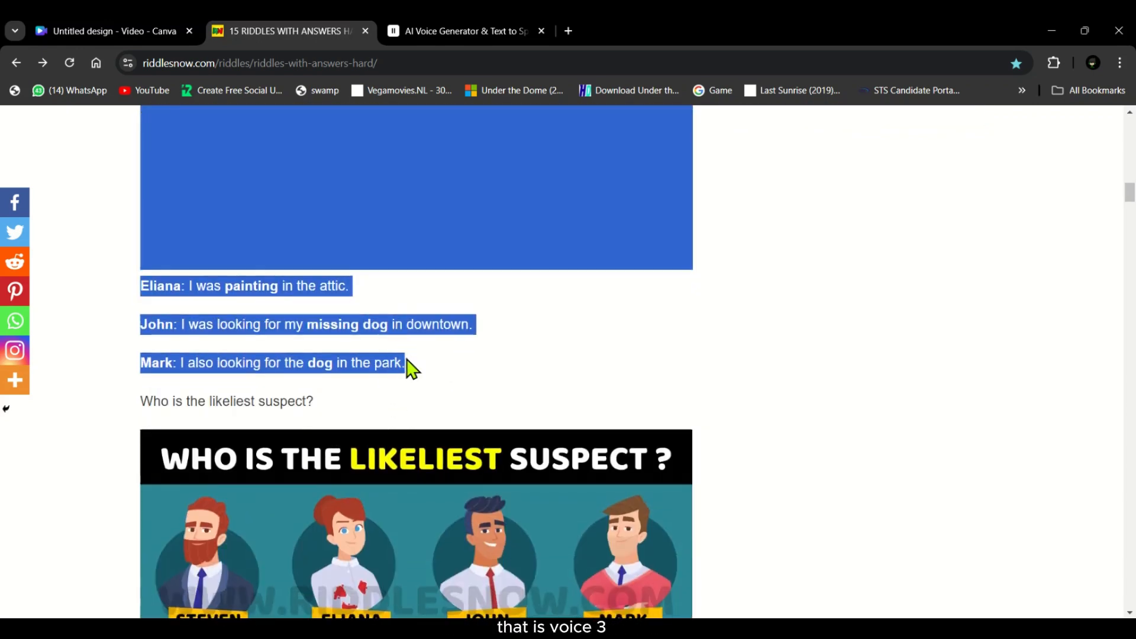
Highlight riddle 2's question about the likeliest suspect and its answer naming the murderer, and toggle the answer's visibility.
left_click(316, 401)
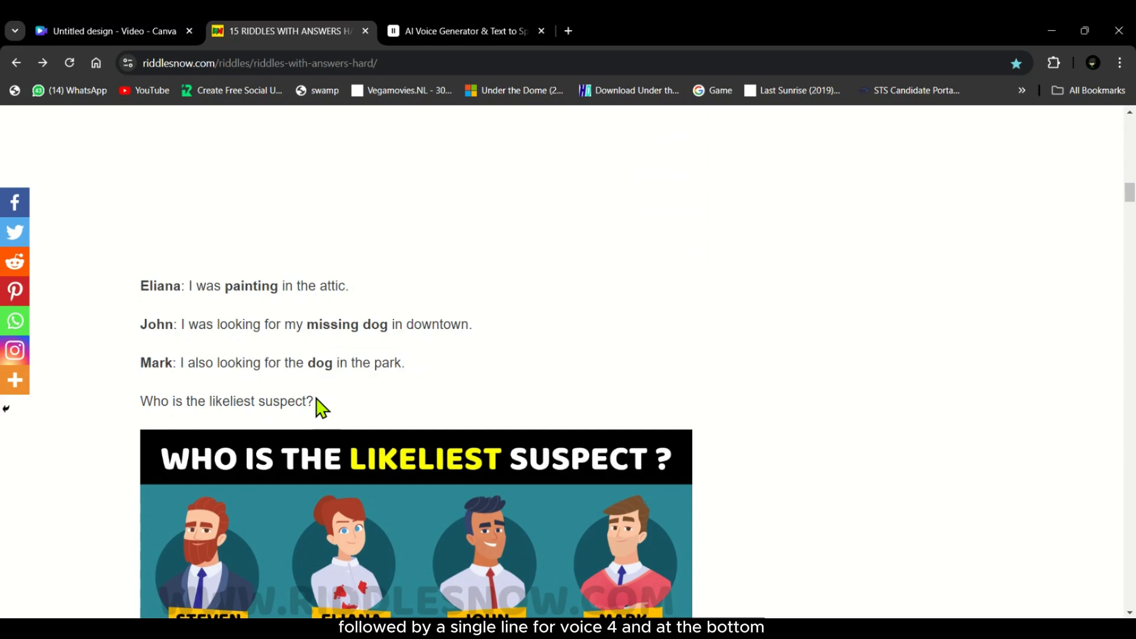
left_click_drag(316, 401, 140, 401)
scroll(282, 363, "down", 8)
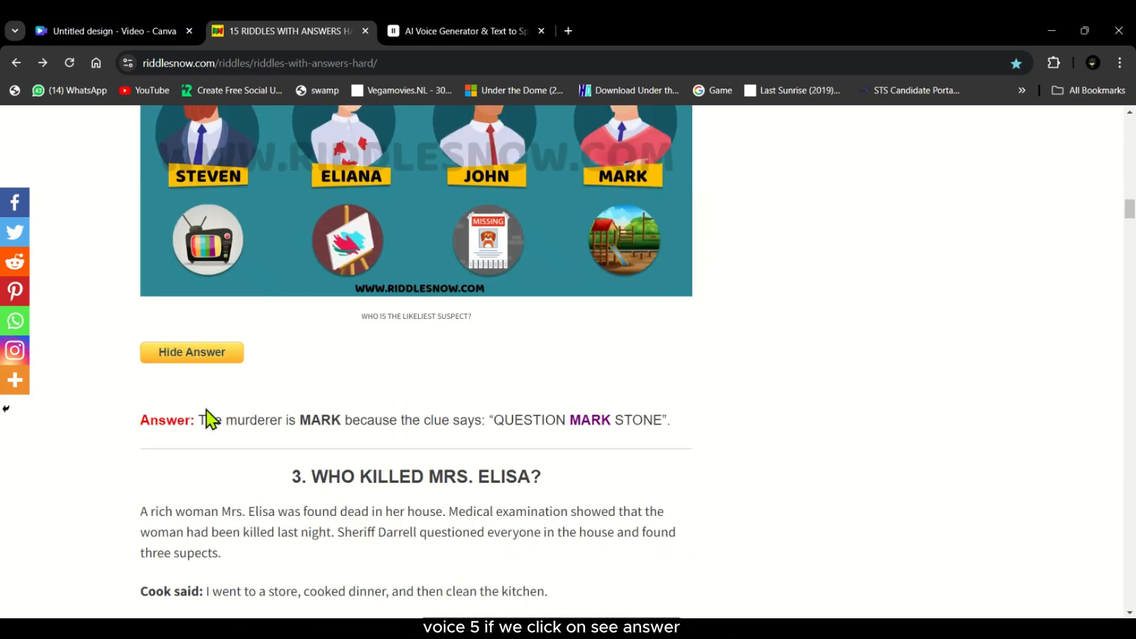
left_click_drag(206, 414, 670, 418)
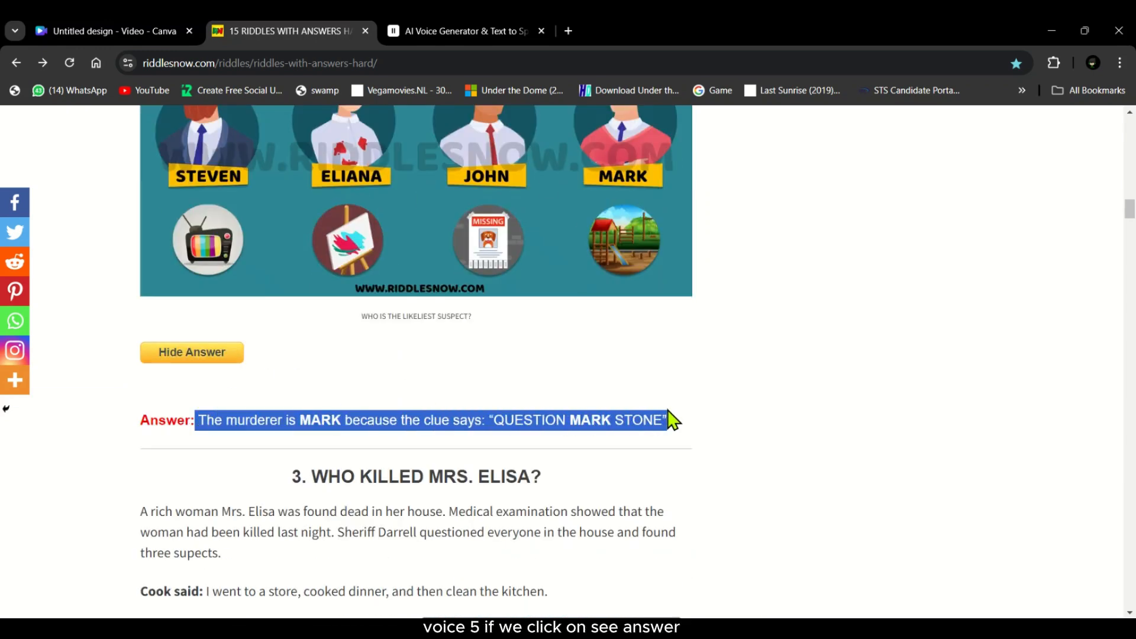
left_click(183, 355)
left_click(188, 355)
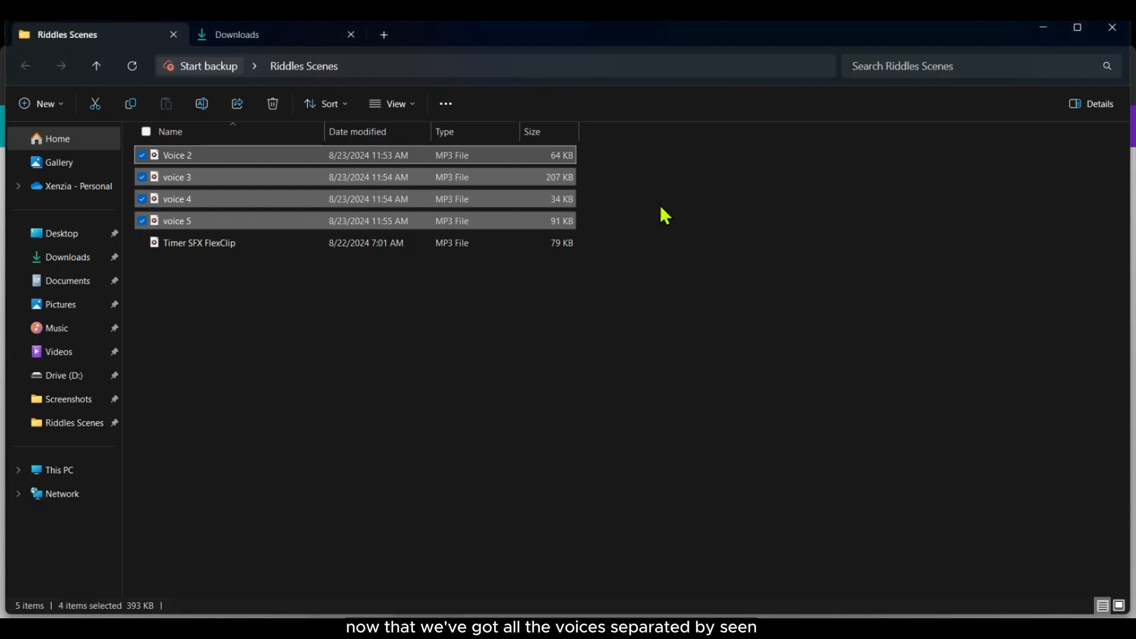
Upload the audio files Voice 2 to voice 5 from File Explorer to Canva, and place Voice 2.MP3 at the second page's start.
left_click_drag(238, 169, 195, 363)
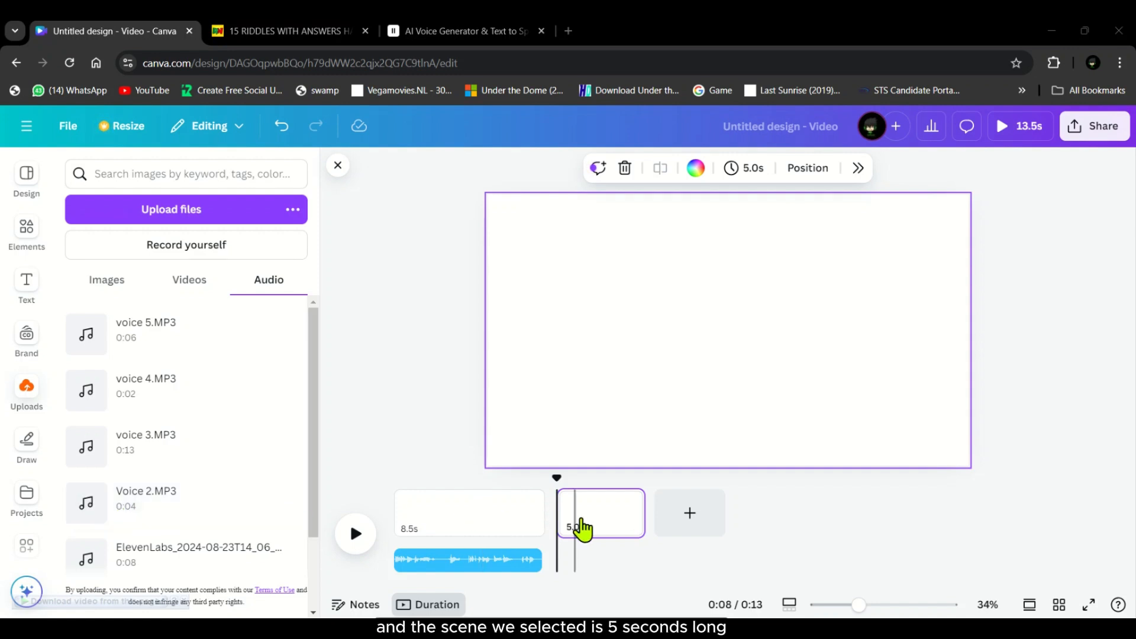
left_click(580, 530)
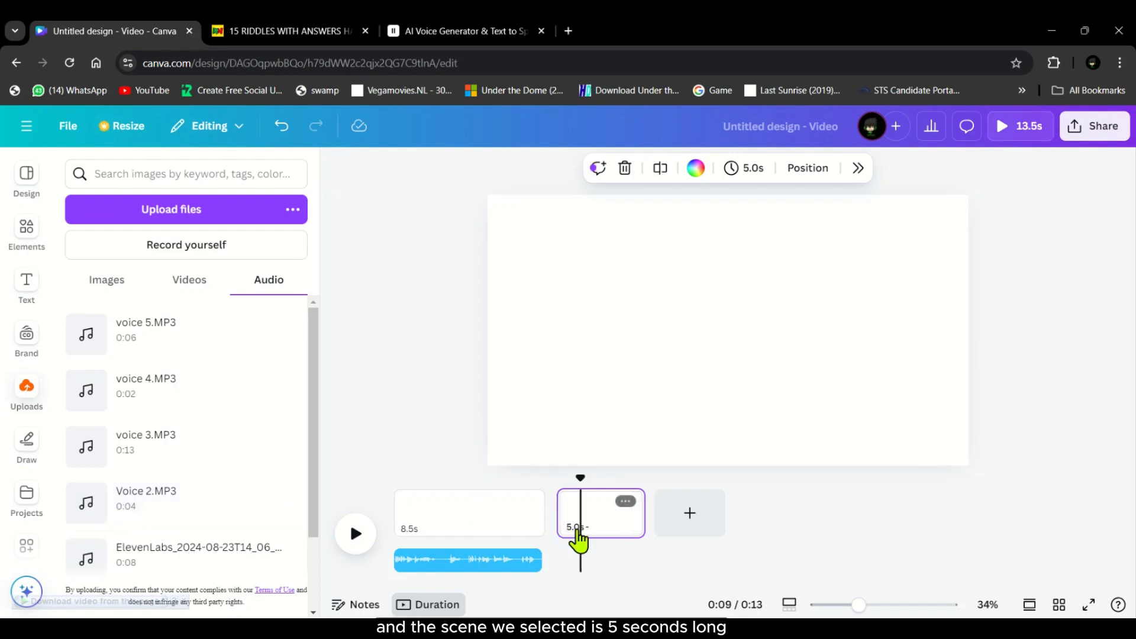
left_click_drag(577, 477, 549, 477)
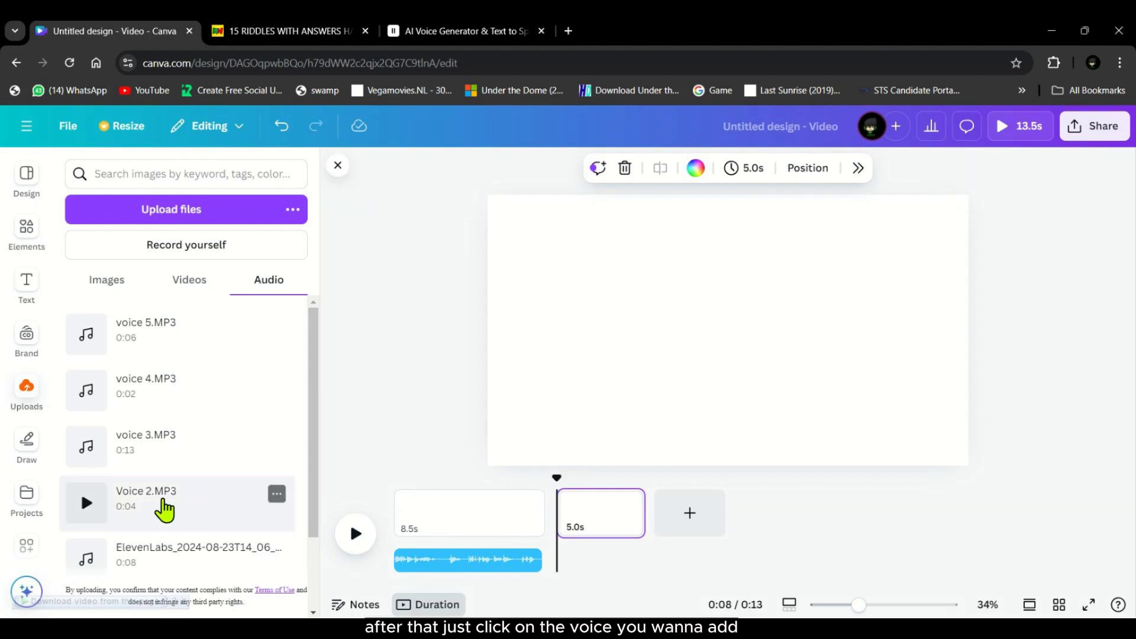
left_click(158, 510)
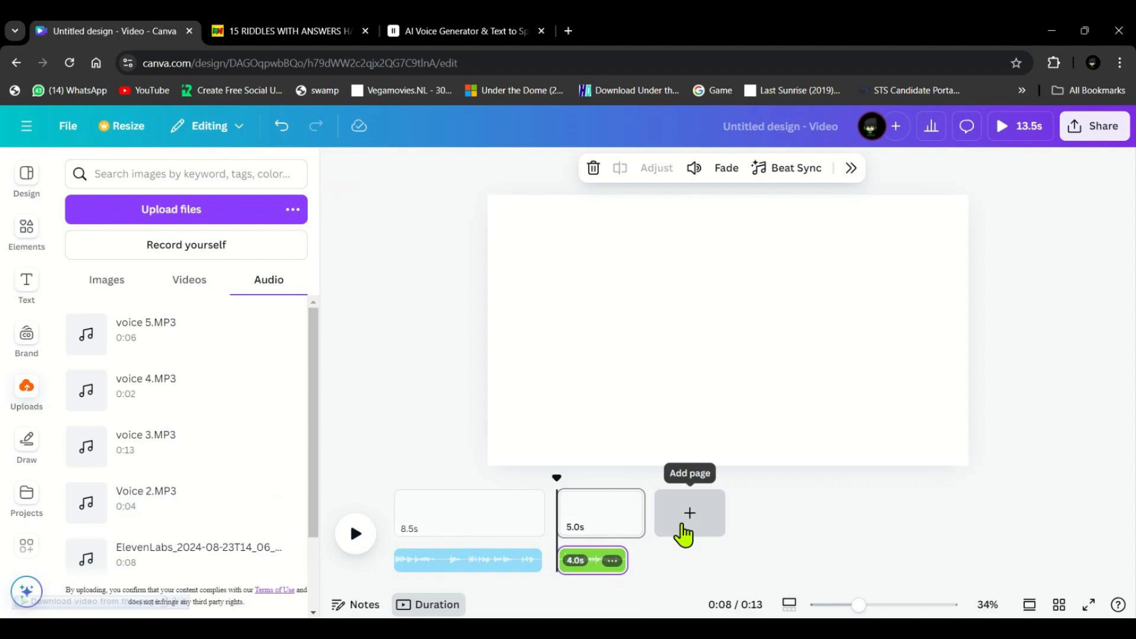
Add a third blank page lasting 14 seconds and place voice 3.MP3 at its start.
left_click(684, 529)
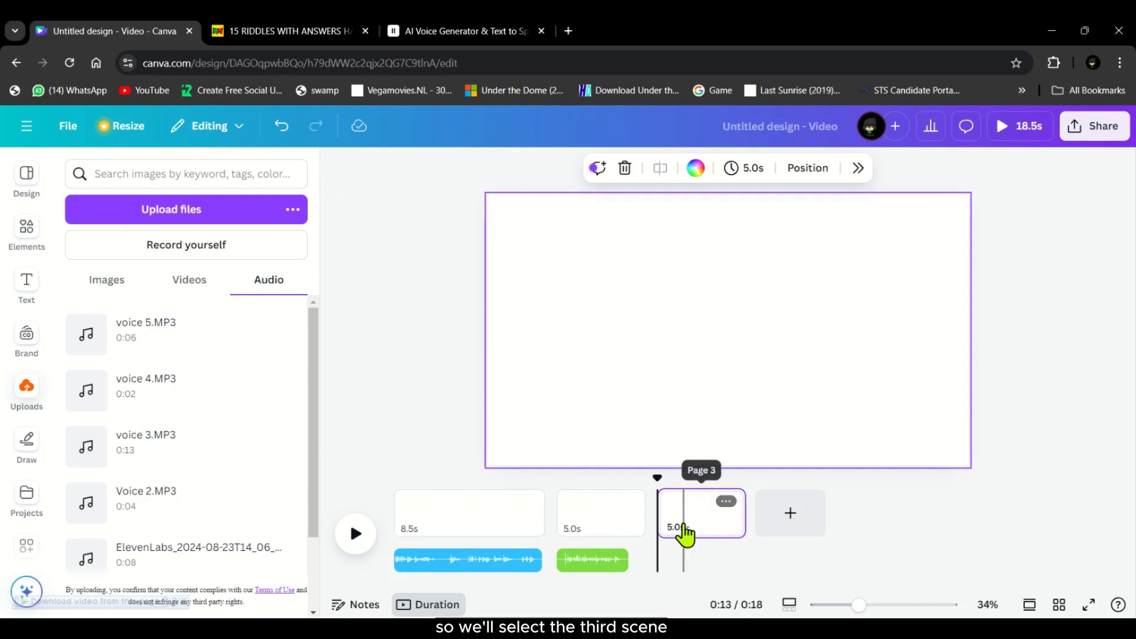
left_click(683, 532)
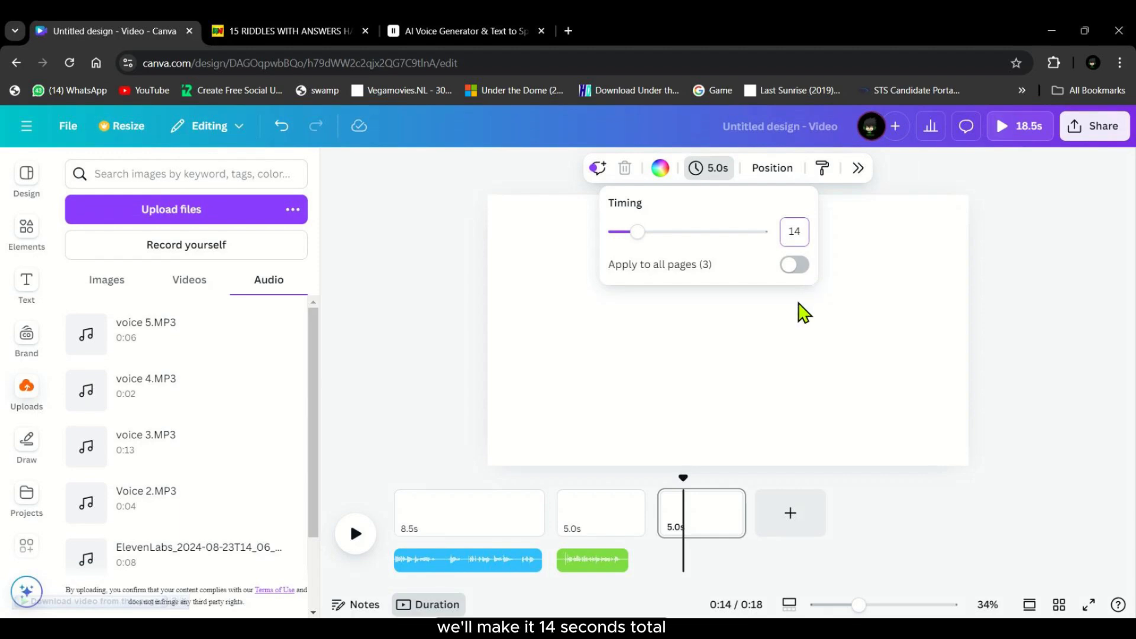
key("Return")
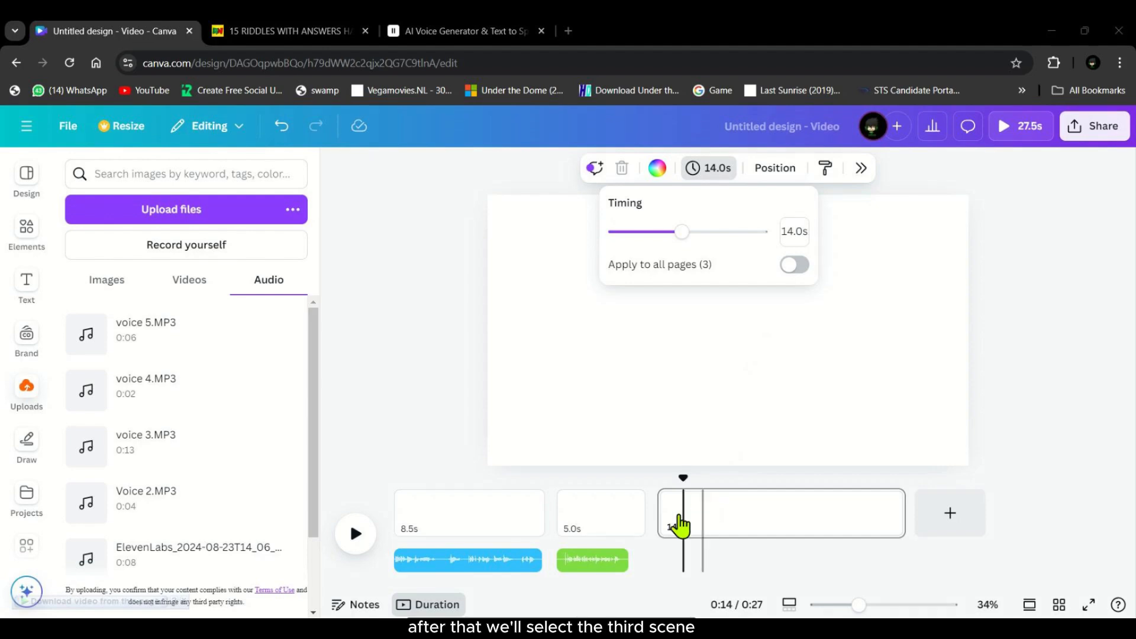
left_click(648, 472)
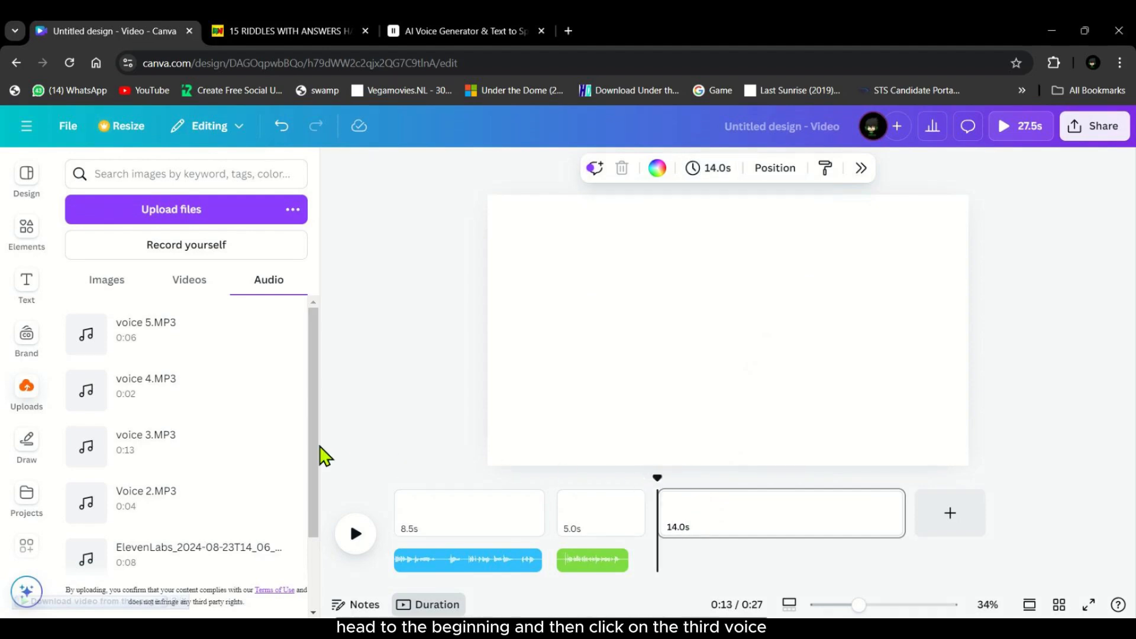
left_click(159, 451)
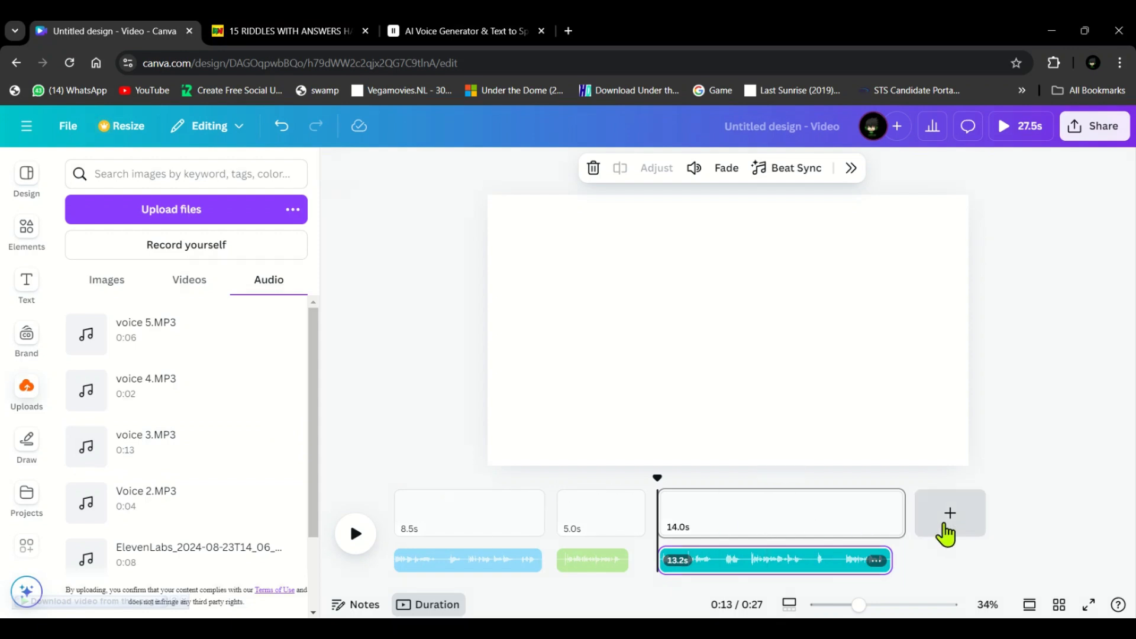
Add a fourth blank page lasting 3 seconds and place voice 4.MP3 on it.
left_click(948, 527)
left_click(956, 525)
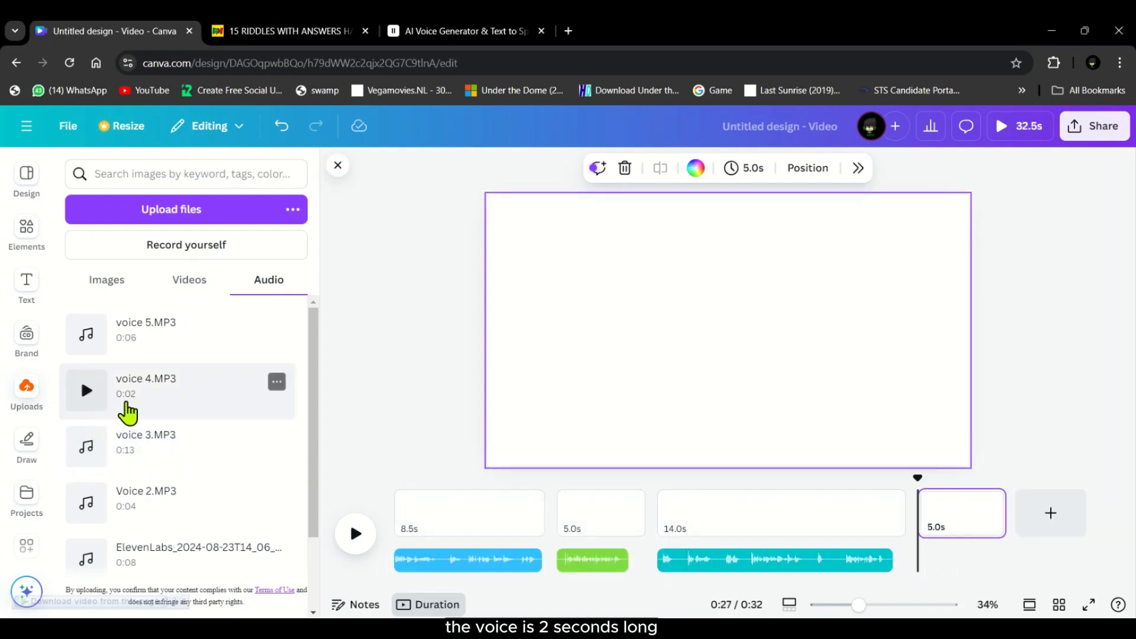
left_click(758, 175)
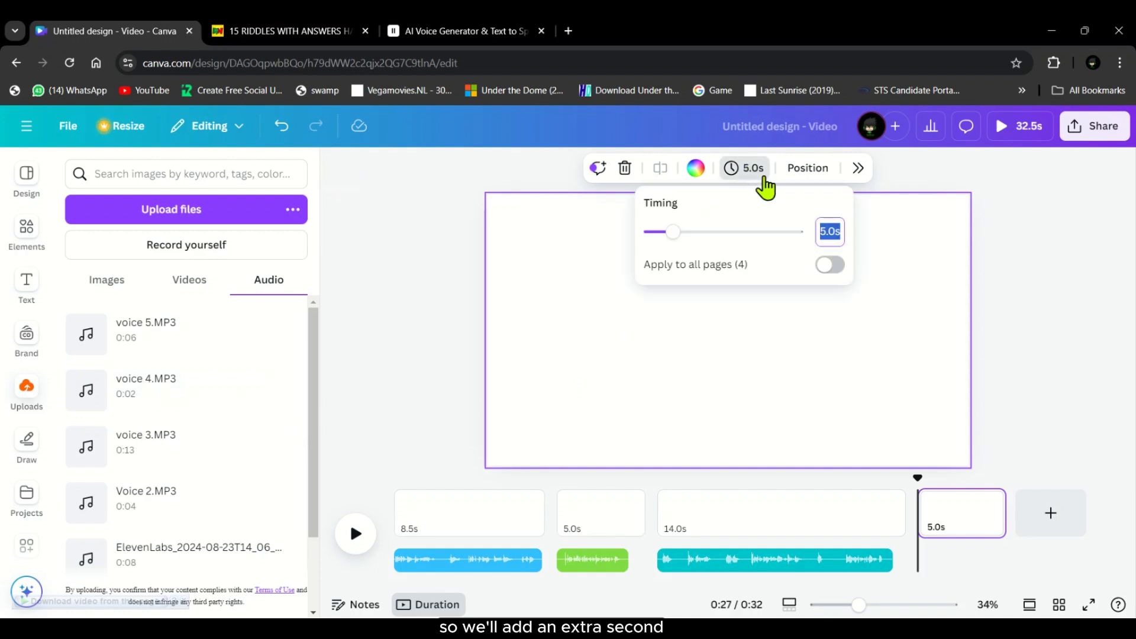
type("3")
key("Return")
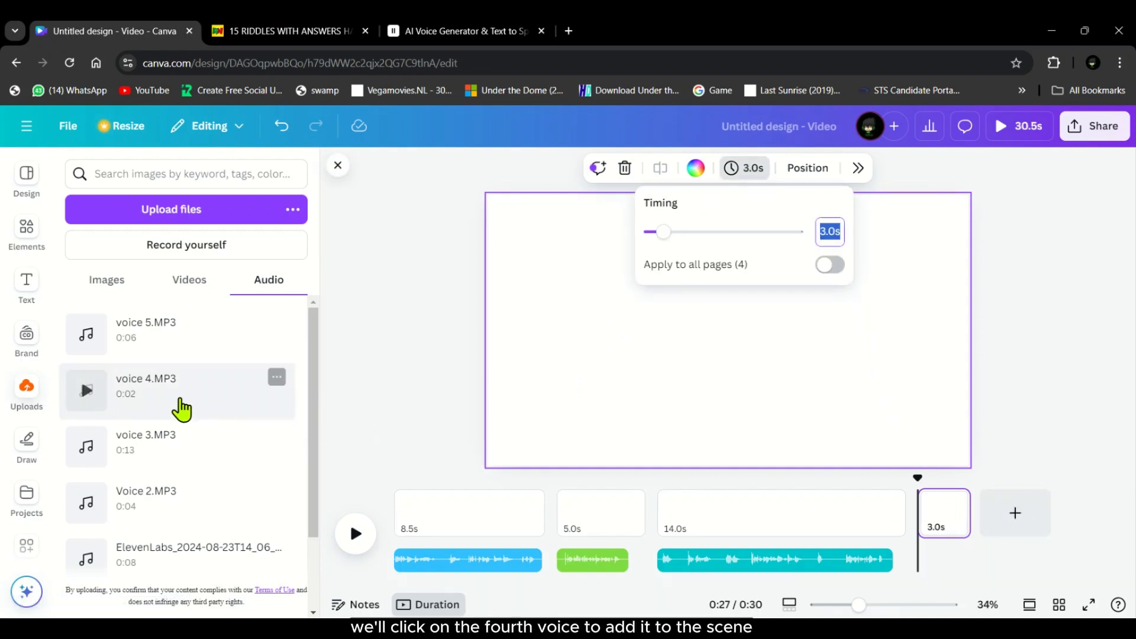
left_click(154, 399)
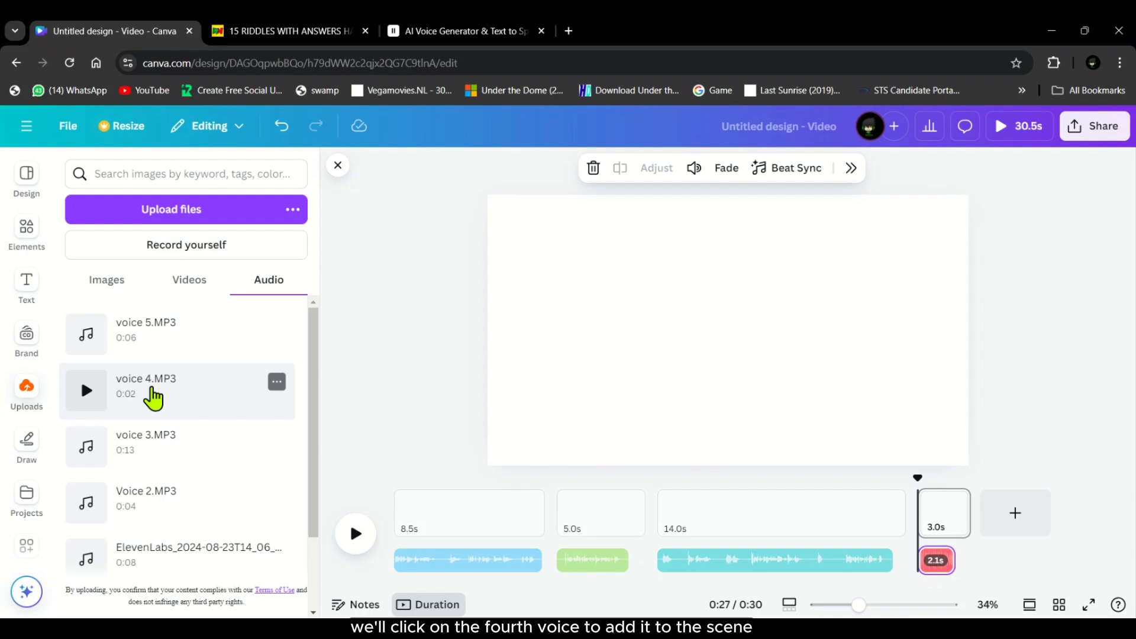
Add a silent 5-second fifth page, and a 7-second sixth page with voice 5.MP3.
left_click(1017, 515)
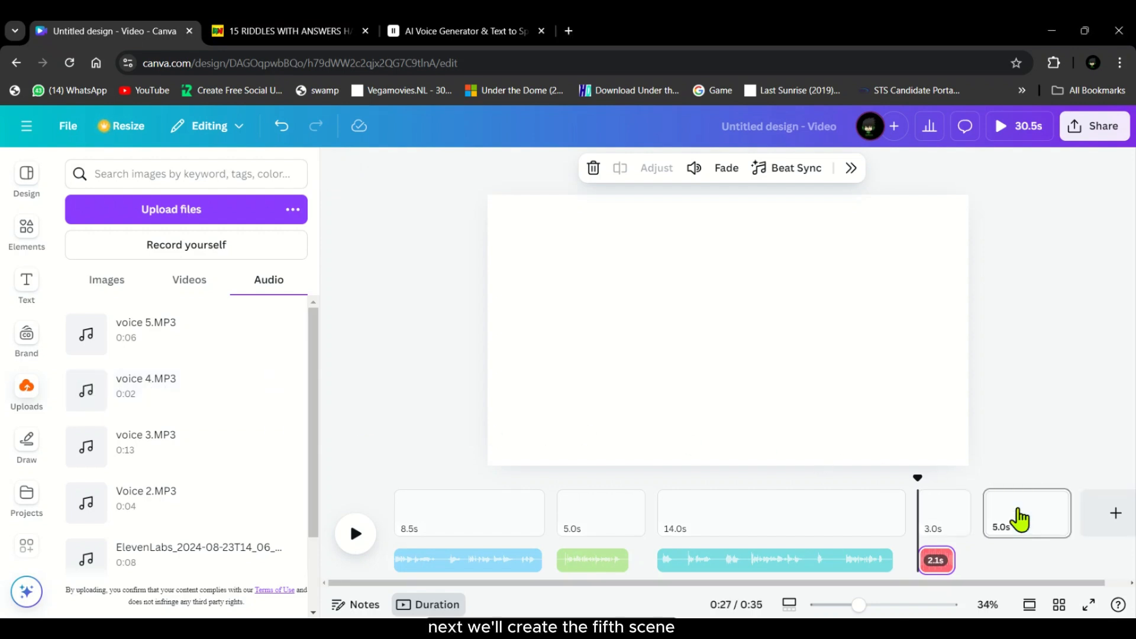
left_click(1020, 520)
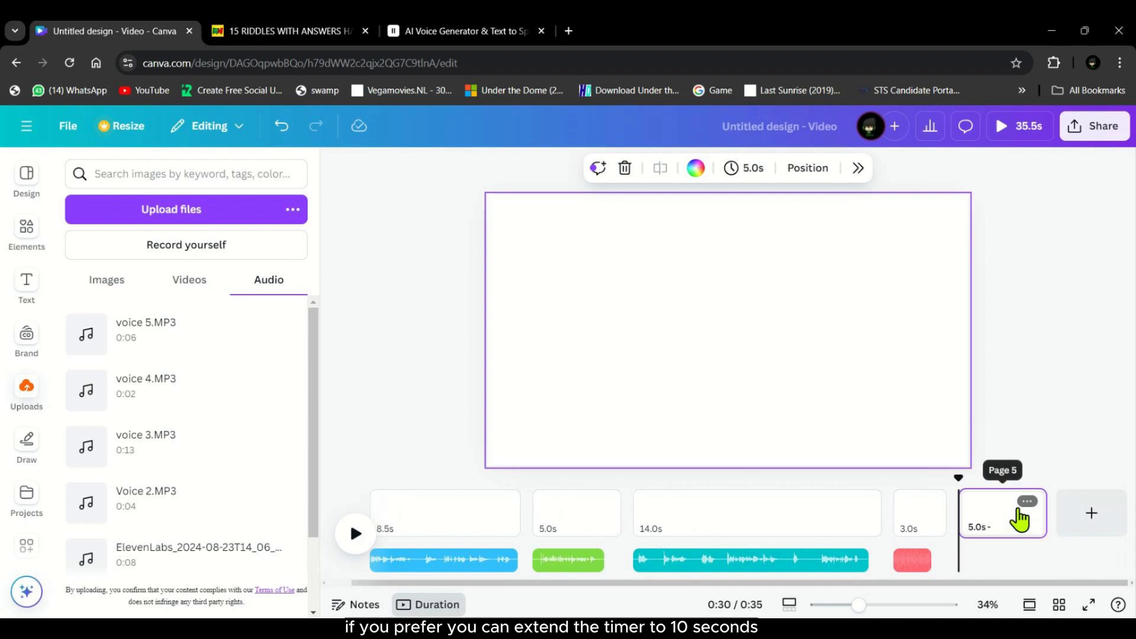
left_click(1089, 520)
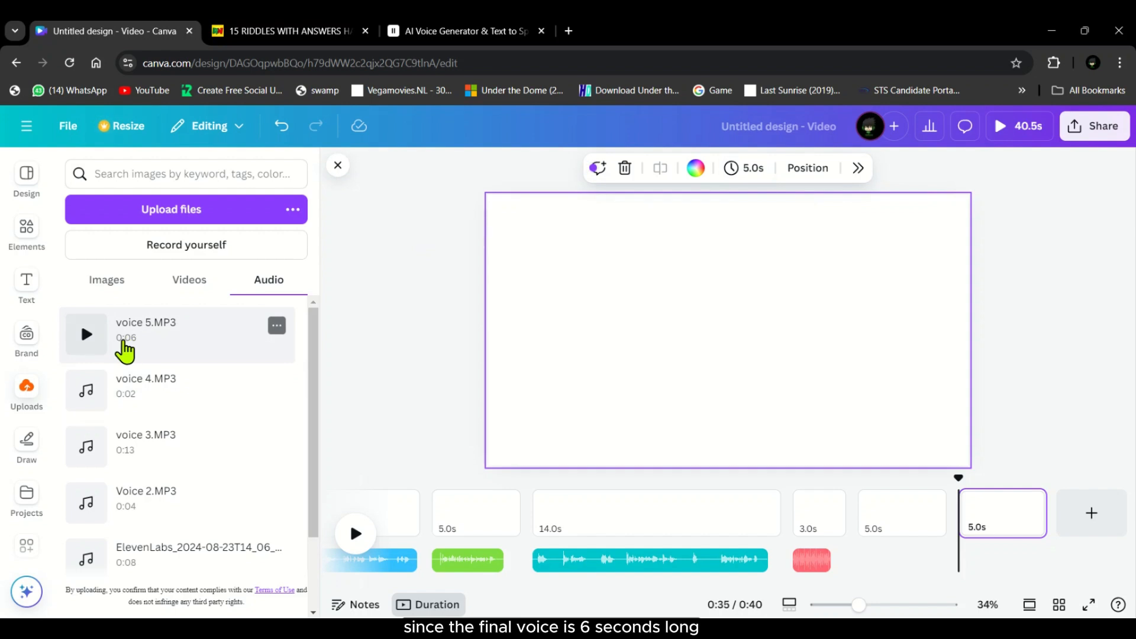
left_click(747, 169)
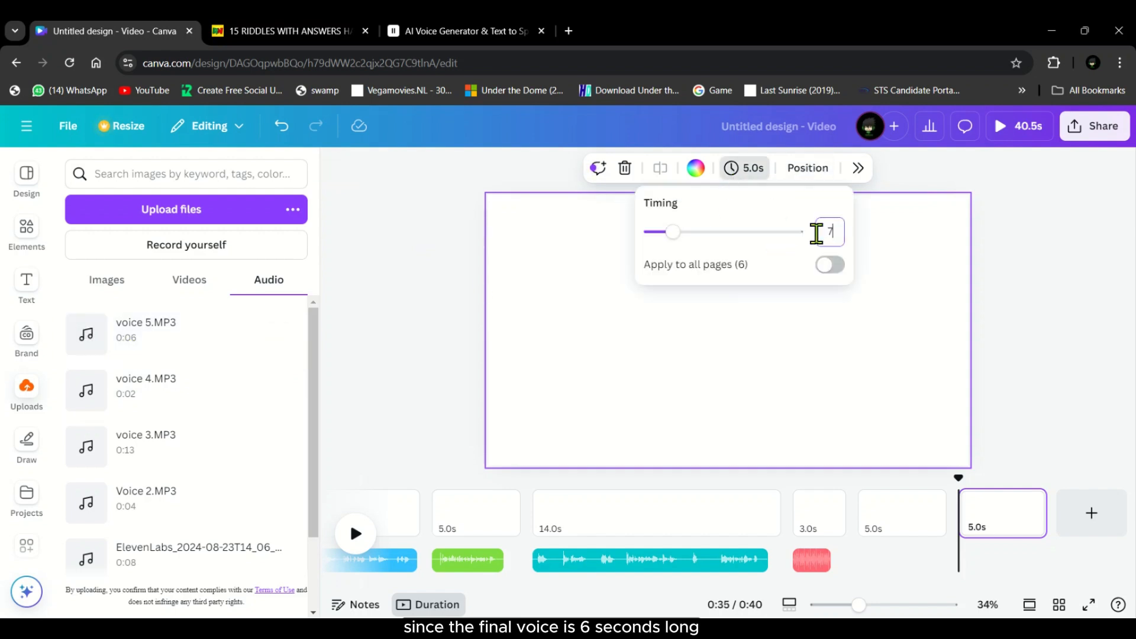
key("Return")
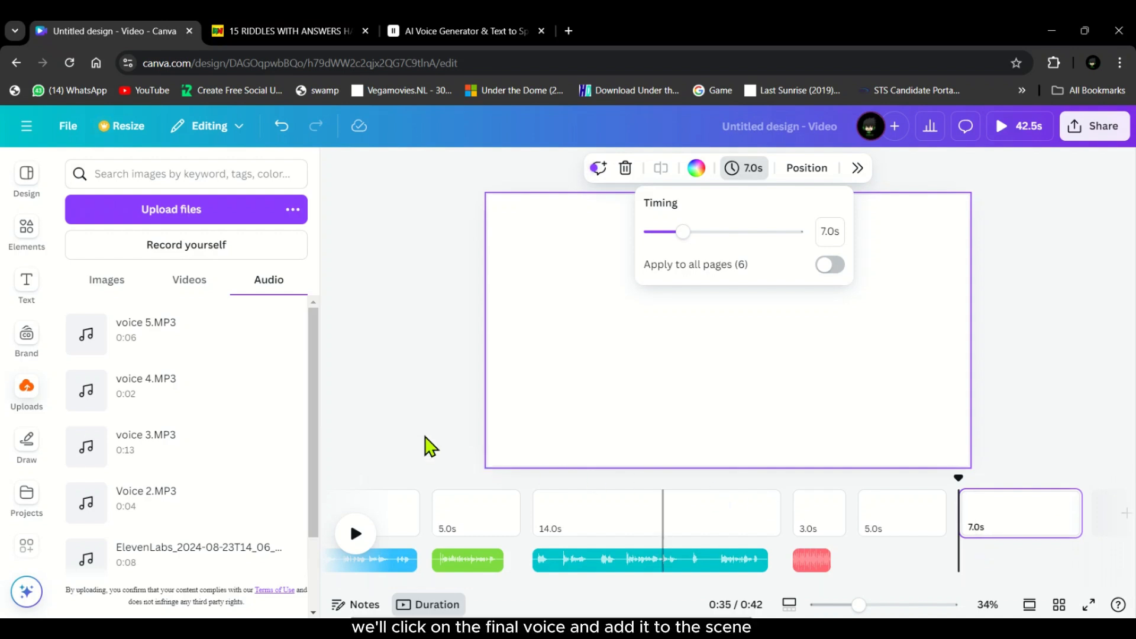
left_click(157, 332)
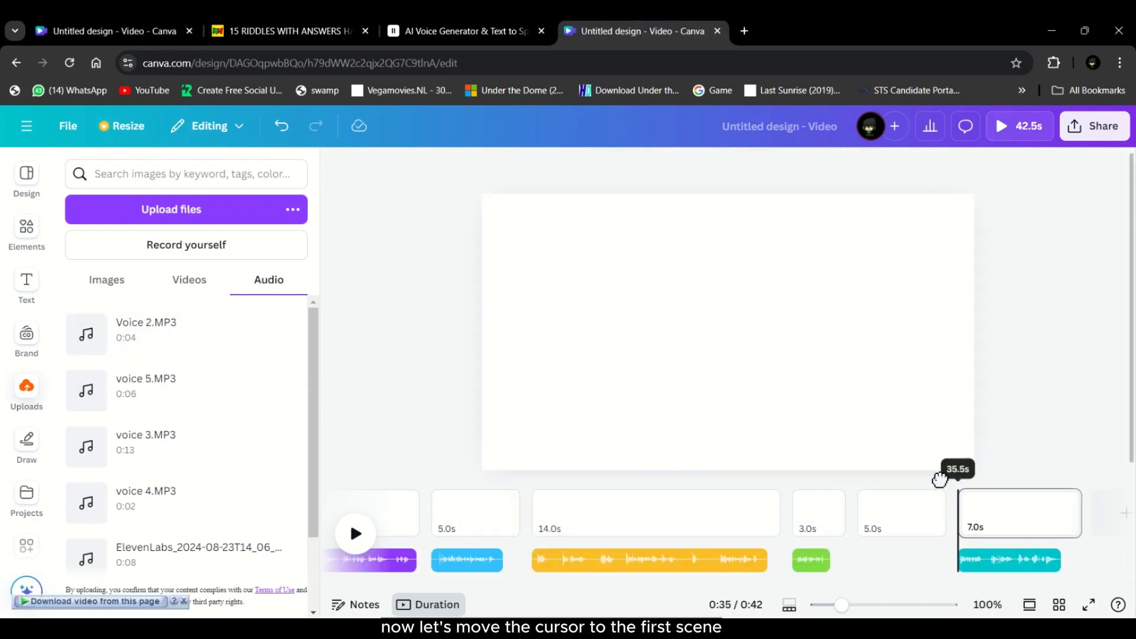
Play the first page from the very beginning to hear its voiceover.
left_click_drag(940, 479, 282, 485)
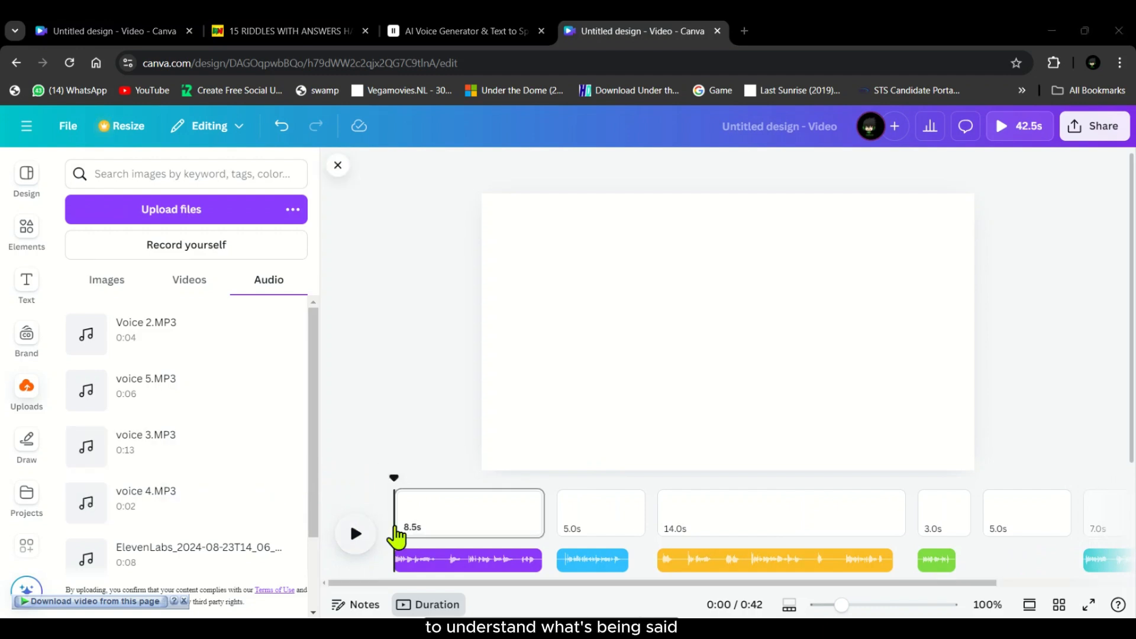
left_click(426, 523)
left_click_drag(424, 481, 392, 475)
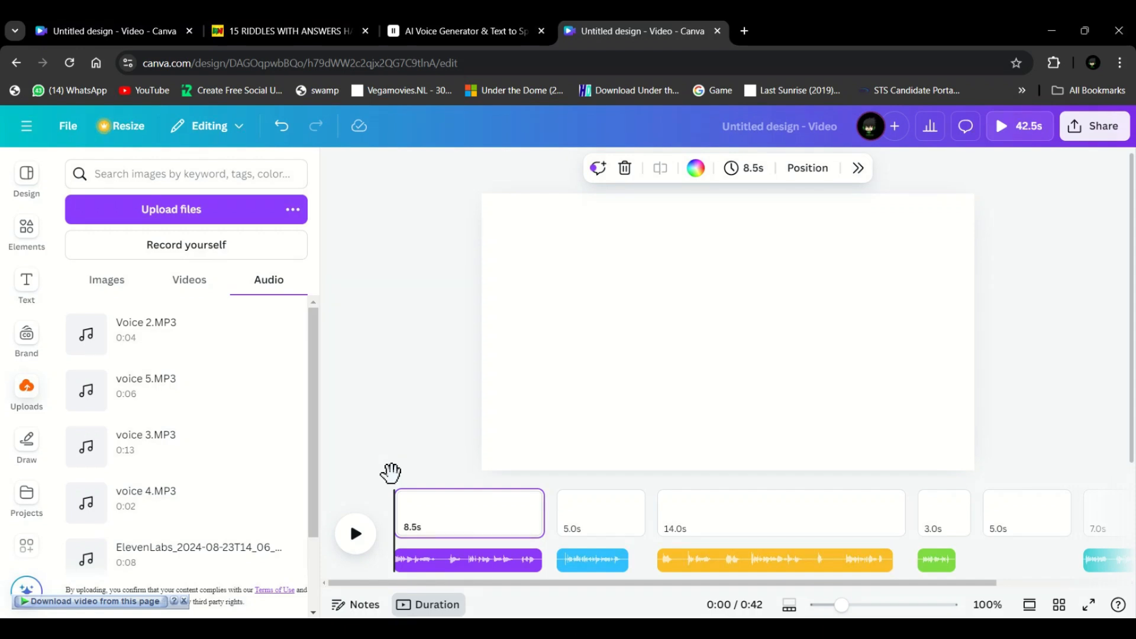
key("space")
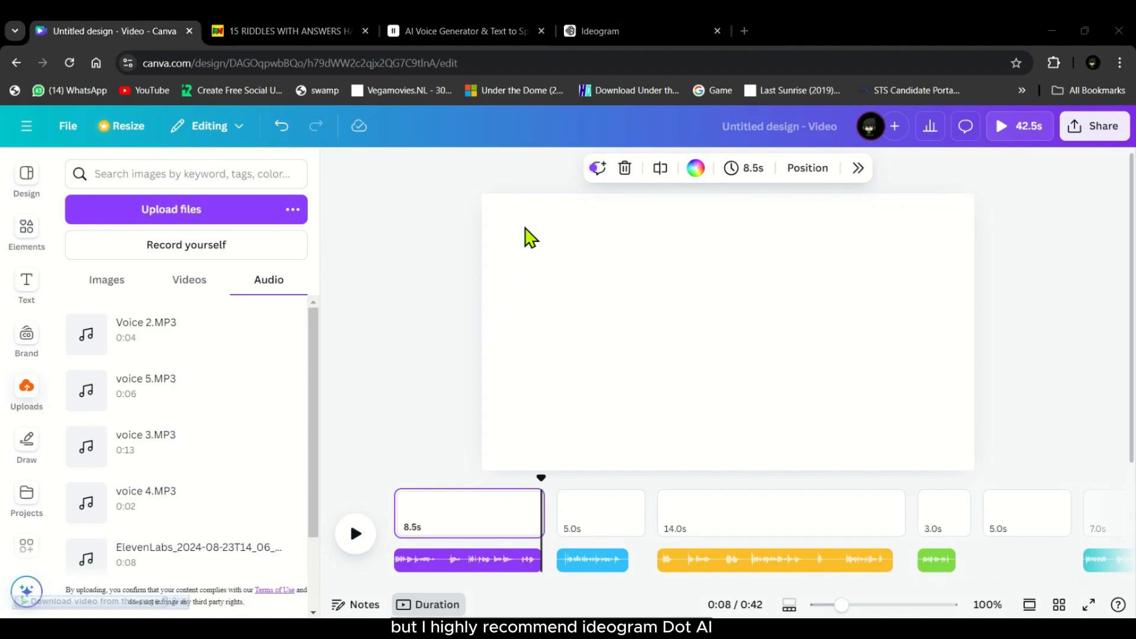
Switch to Ideogram and generate a 16:9 illustration of a woman lying dead in her room, with 'stone' and a question mark in blood.
left_click(641, 30)
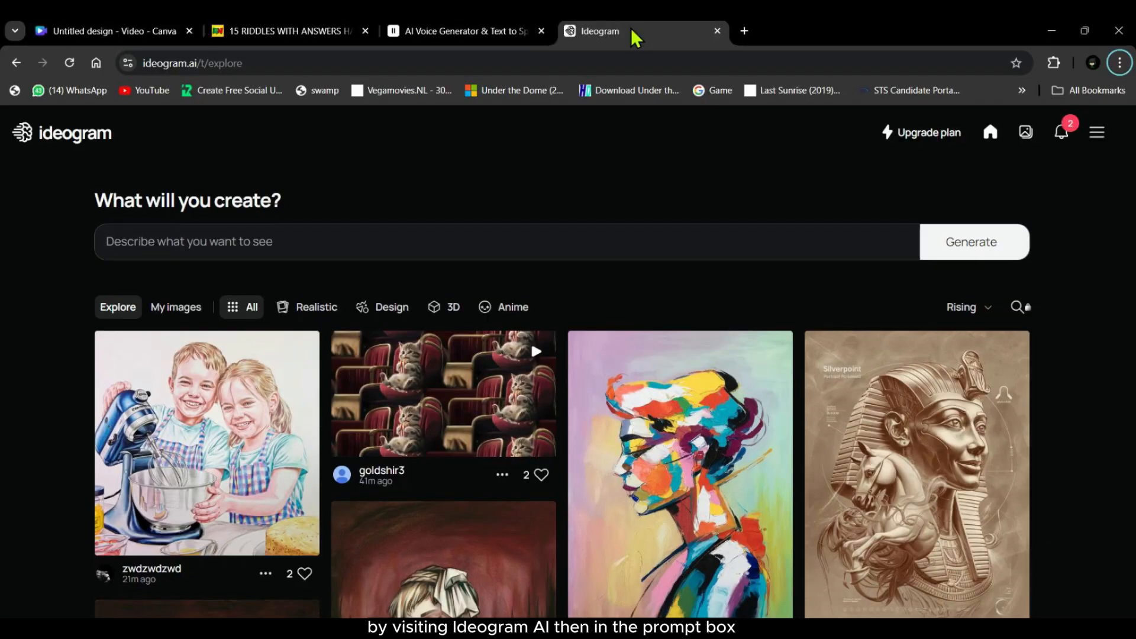
left_click(266, 240)
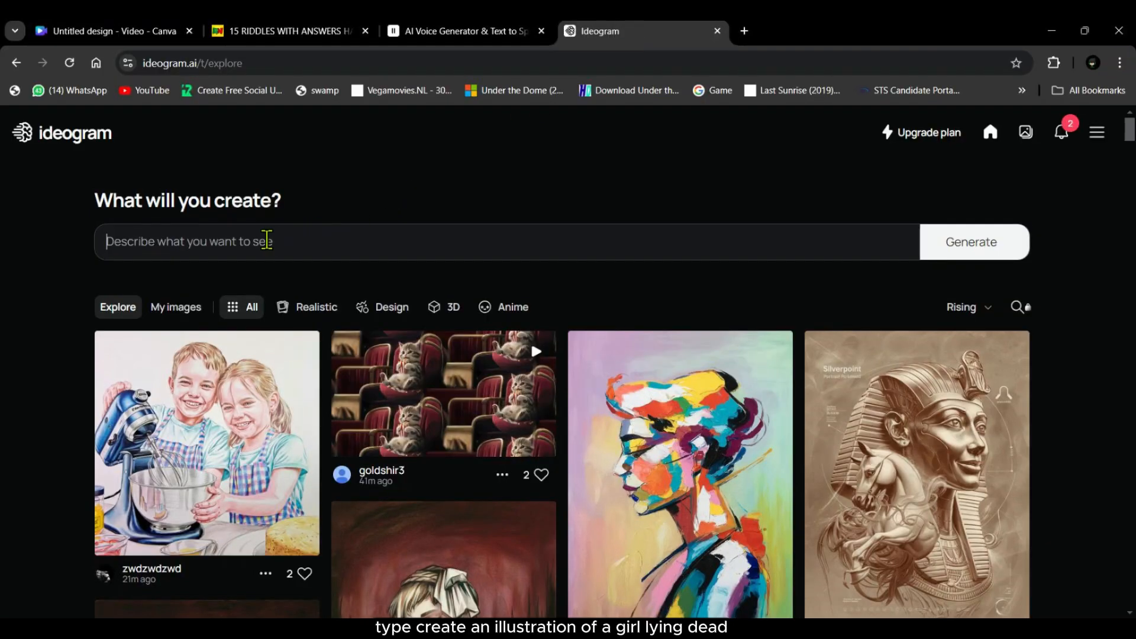
type("create a illustrated scene where a women is lying dead in her room, and she has written 'stone' on the wall with blood, along with a question mark.")
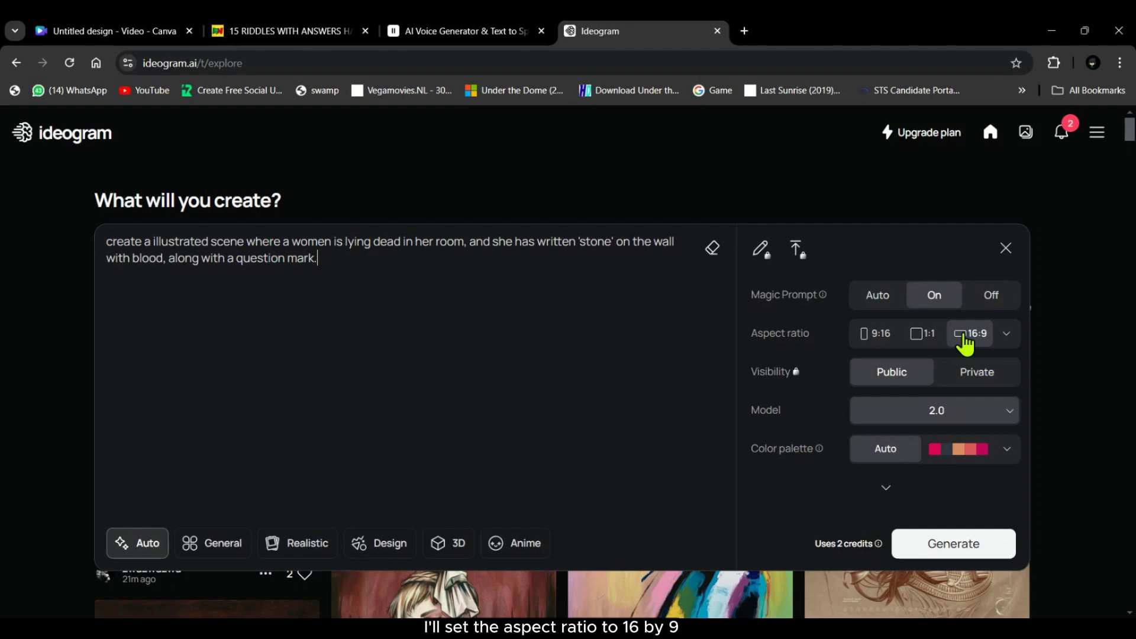
left_click(954, 544)
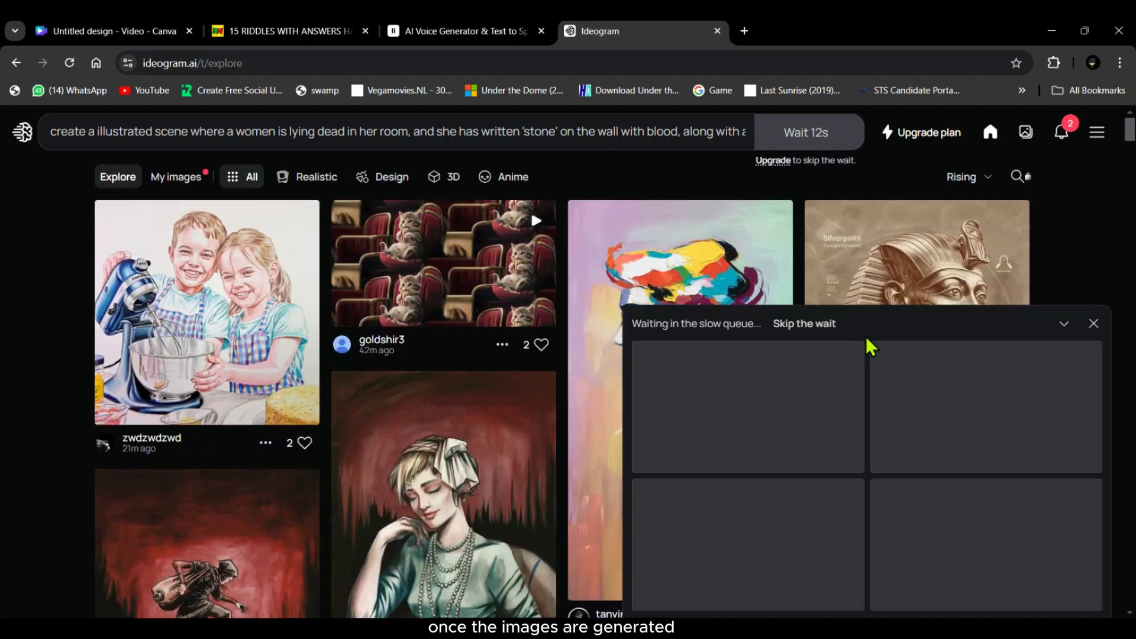
Compare the generated images and download the fourth one, showing the woman in a blue dress beneath "STONE?".
left_click(711, 385)
left_click(938, 333)
left_click(1005, 332)
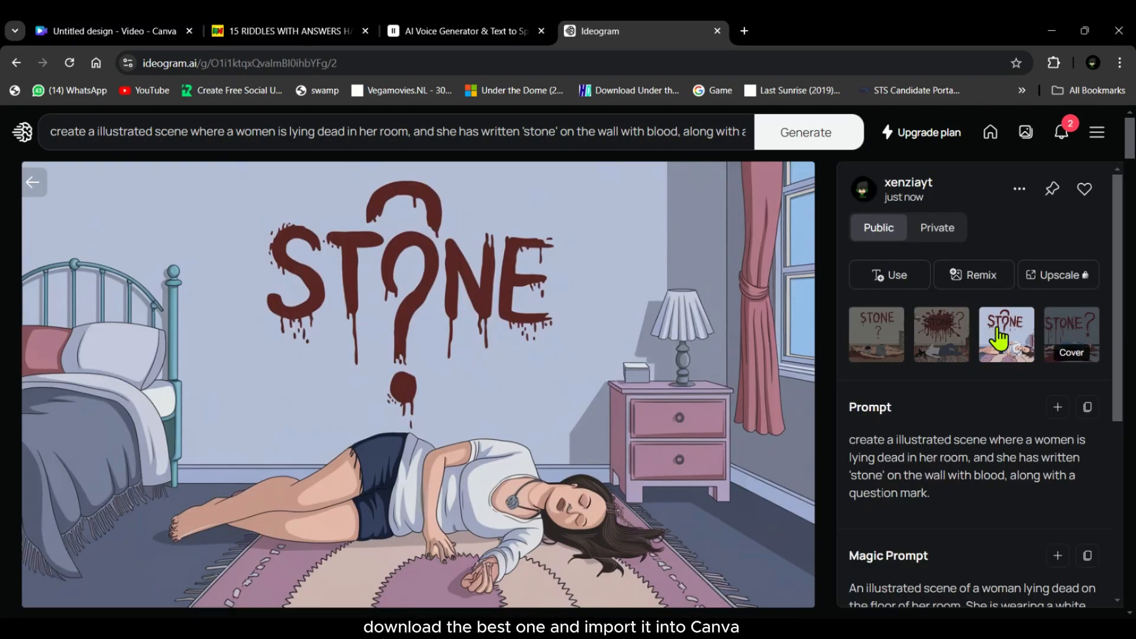
left_click(1068, 333)
left_click(1018, 189)
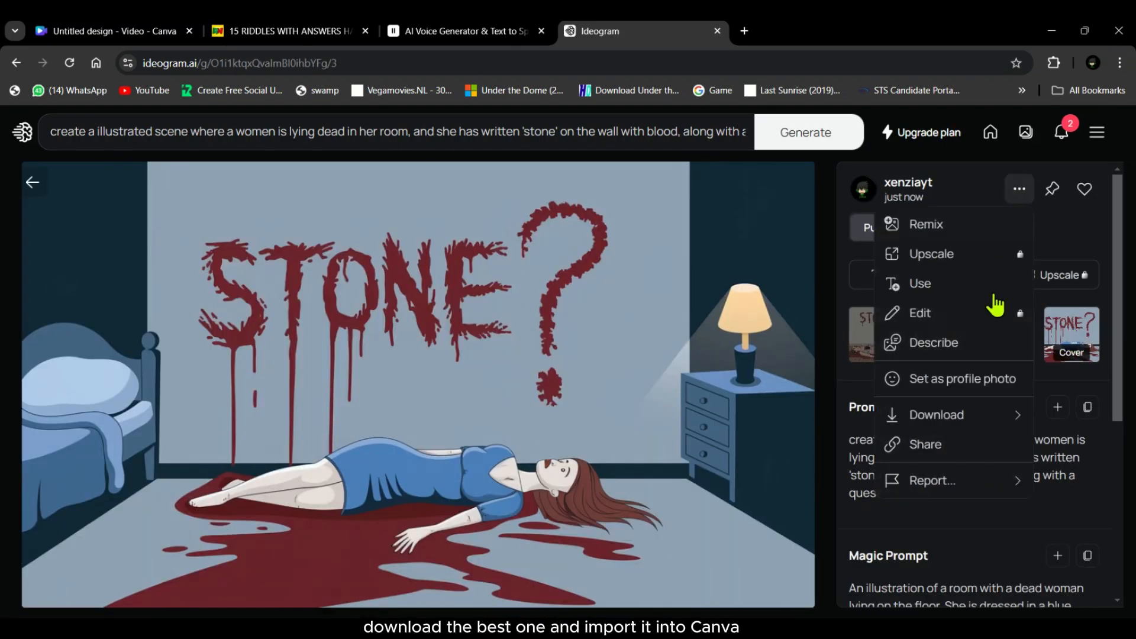
mouse_move(927, 425)
left_click(804, 442)
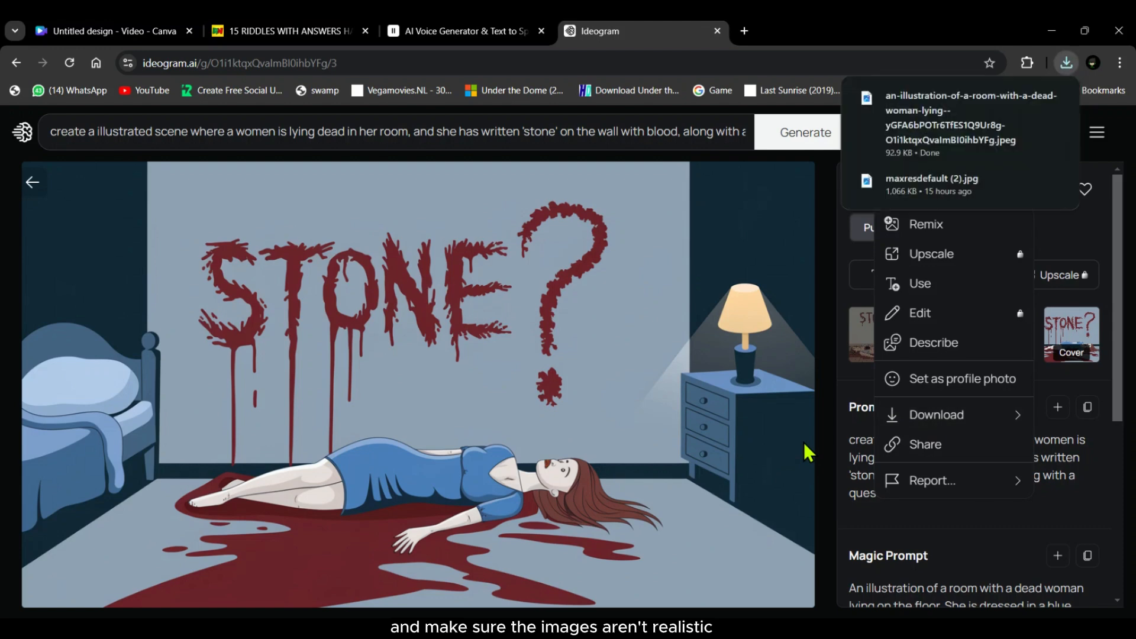
Upload the downloaded "STONE?" image to Canva, show the uploaded images, and return the playhead to the first page's start.
left_click_drag(959, 125, 204, 411)
left_click(103, 284)
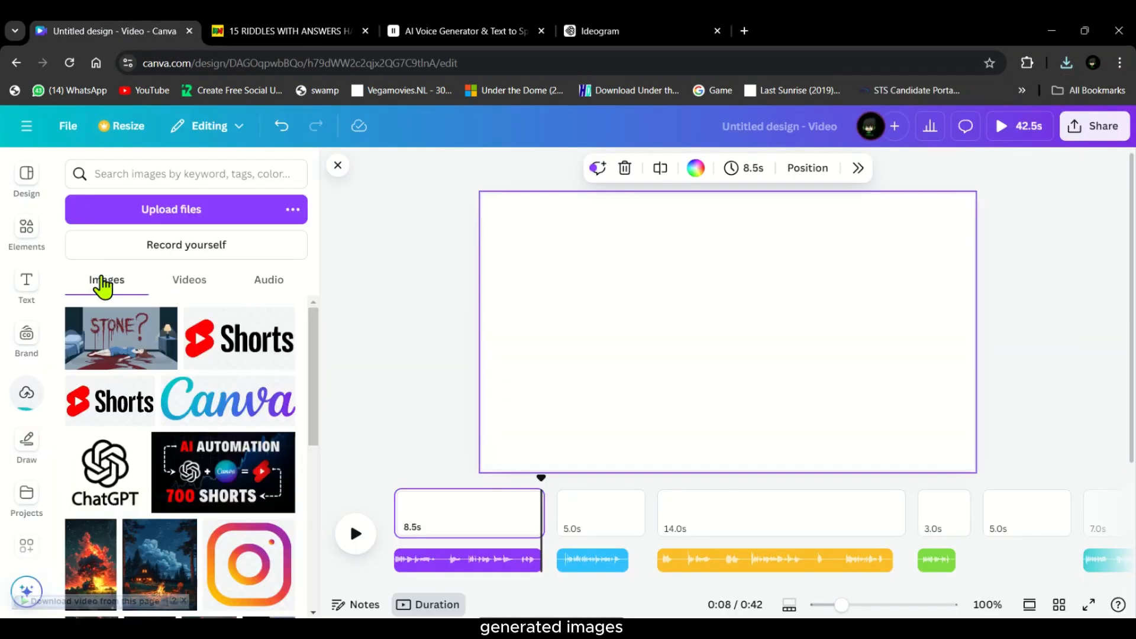
left_click_drag(541, 477, 386, 470)
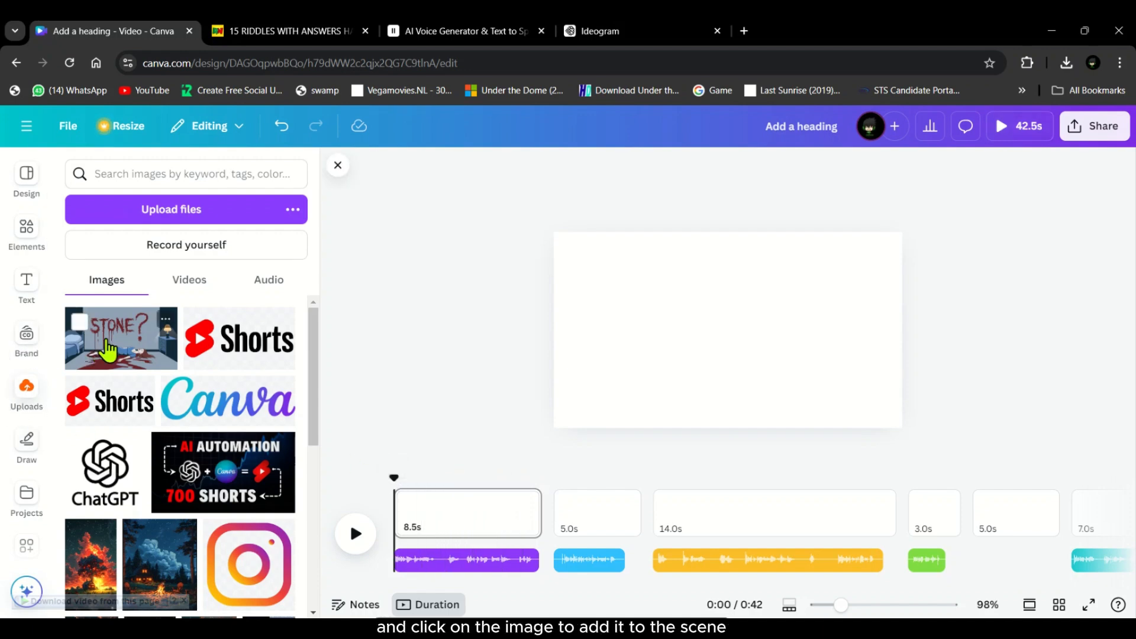
Add the uploaded "STONE?" image to the first page and resize it to fill the whole frame.
left_click(98, 354)
left_click_drag(671, 329, 617, 299)
left_click_drag(797, 368, 888, 450)
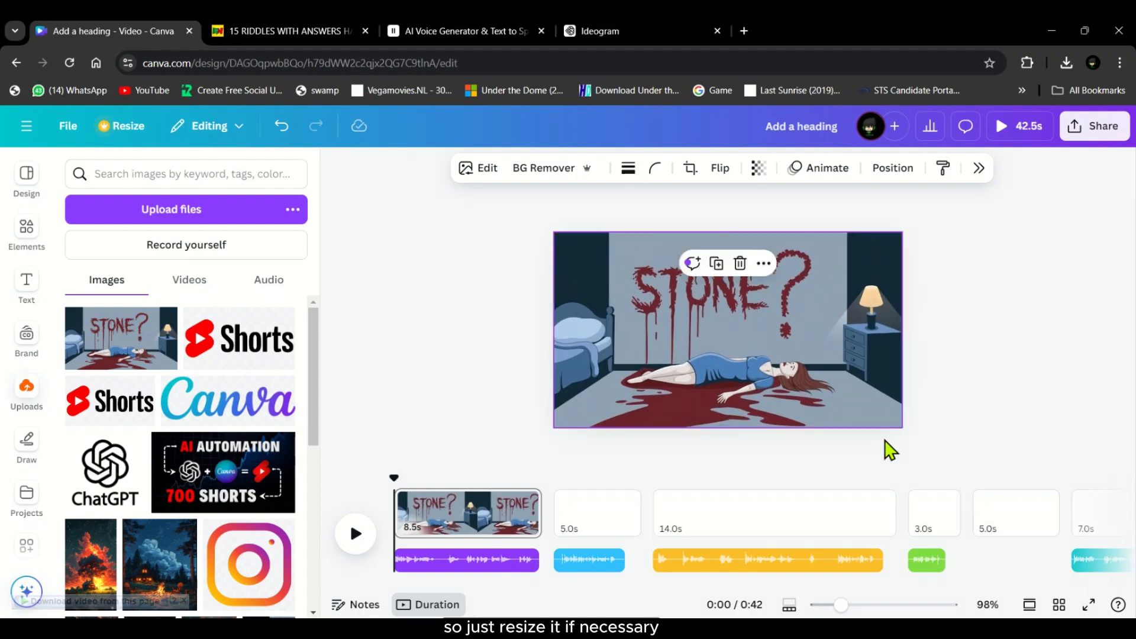
Apply the Photo Flow animation to the "STONE?" image on the first page.
left_click(824, 171)
scroll(987, 366, "down", 10)
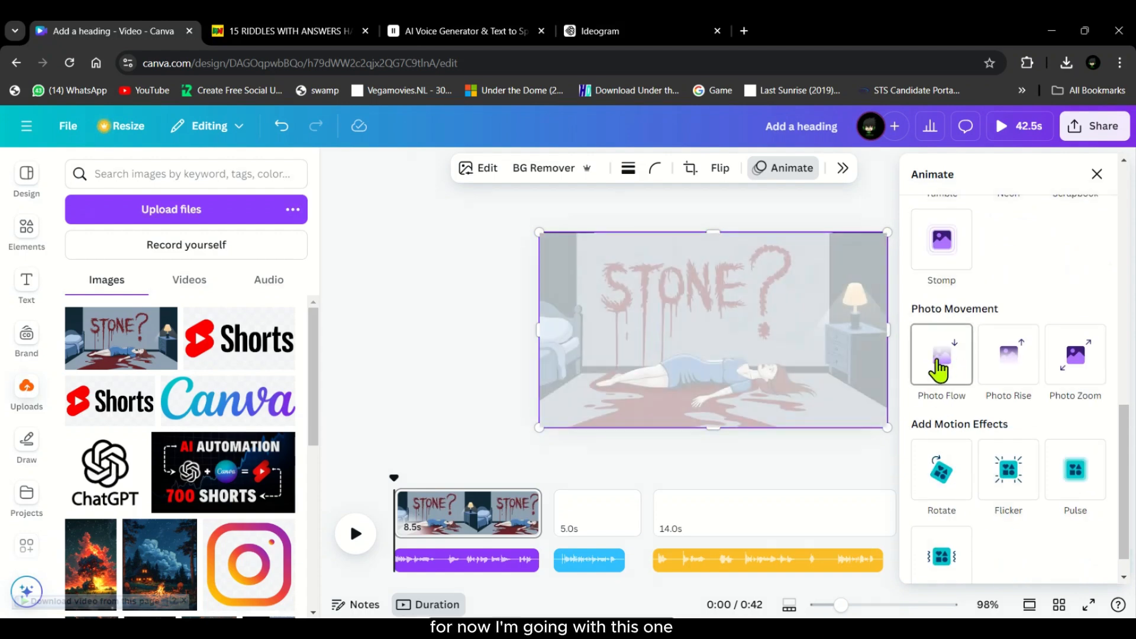
left_click(938, 370)
left_click(1099, 174)
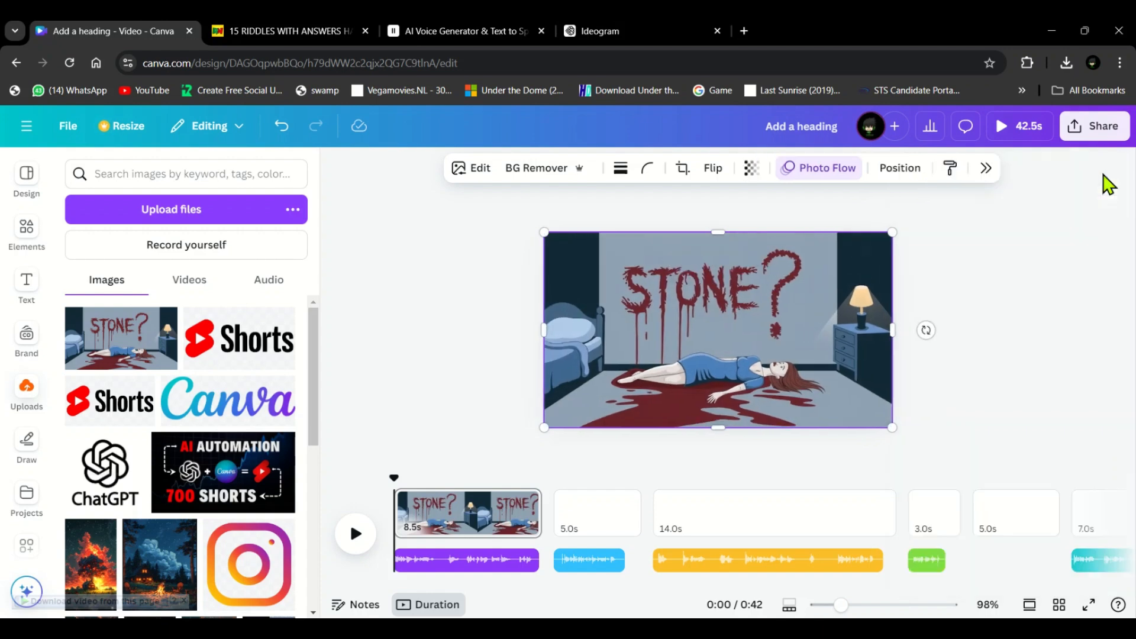
Play the second page from its start to hear its voiceover.
left_click(427, 534)
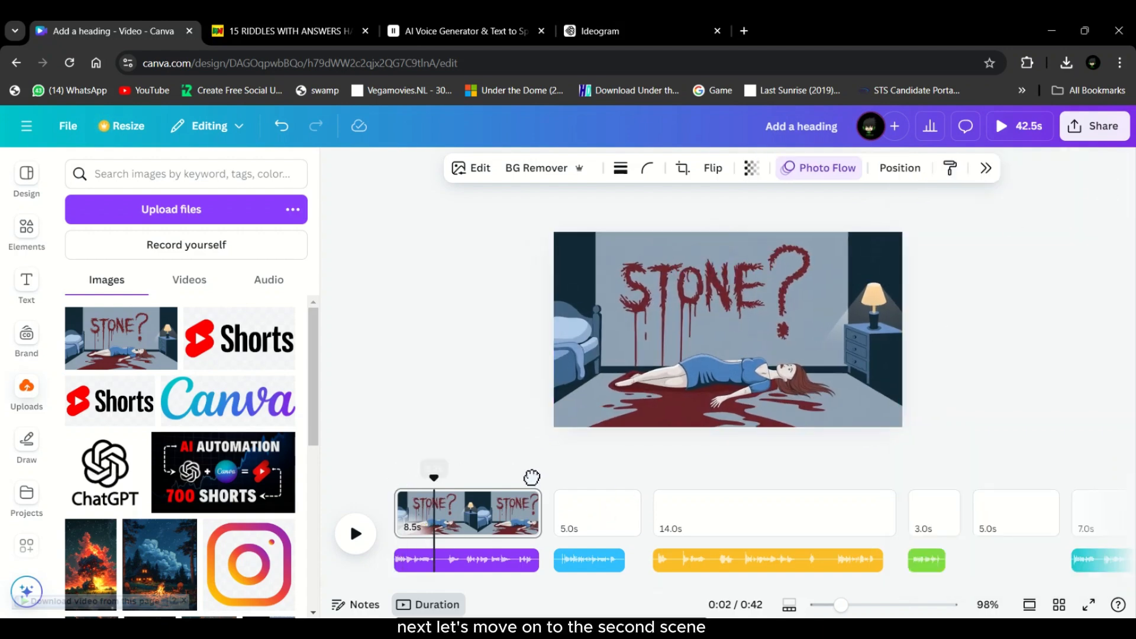
left_click(556, 479)
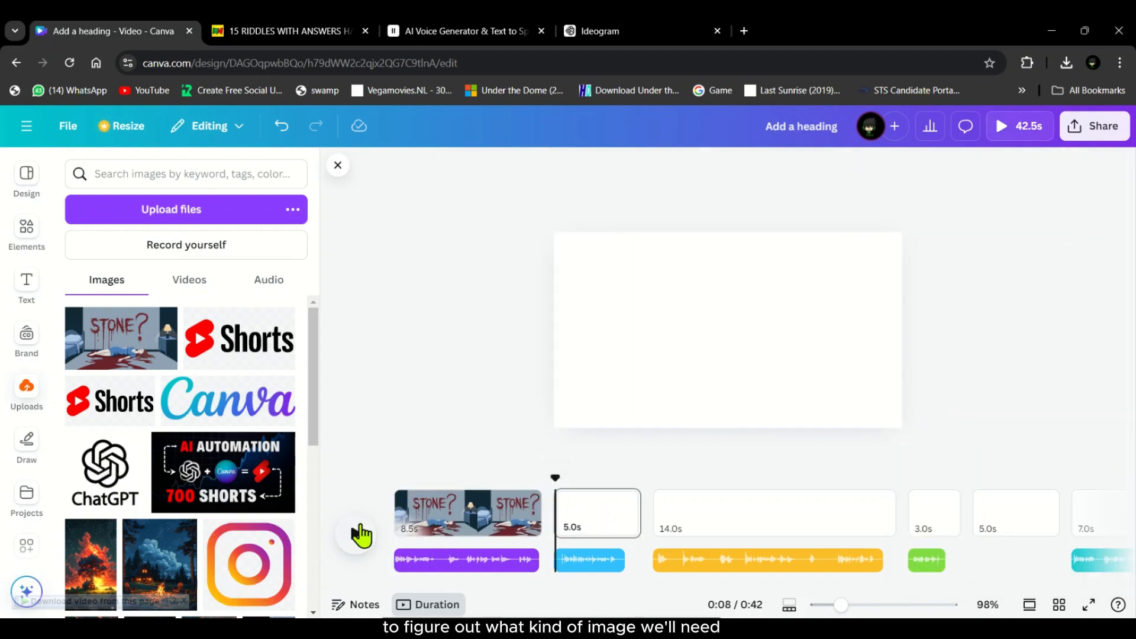
left_click(361, 535)
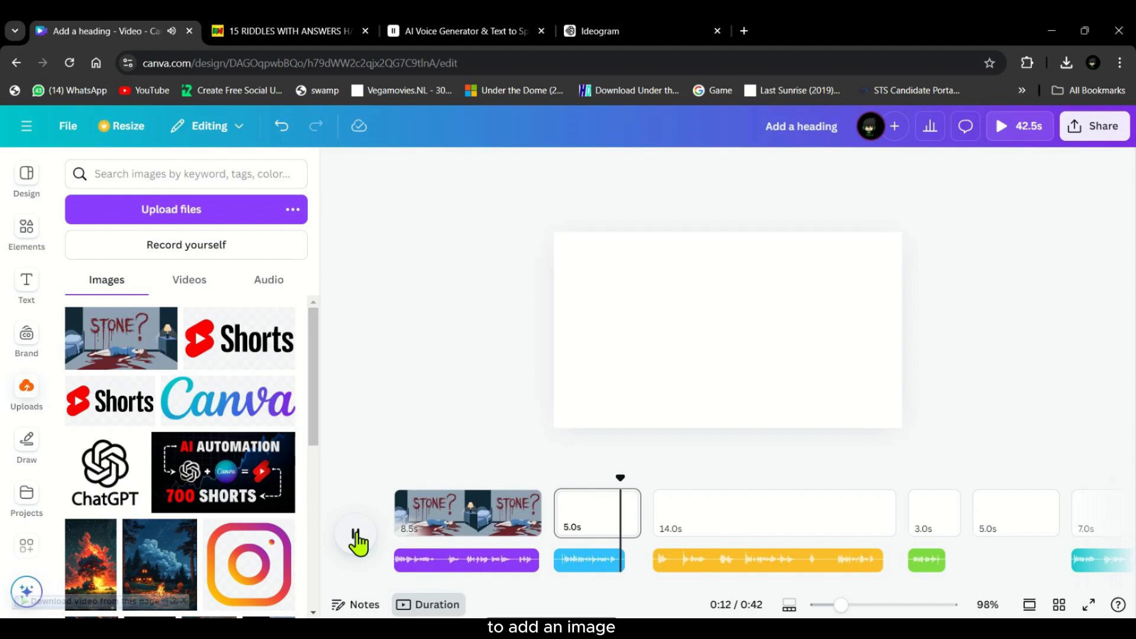
left_click(356, 536)
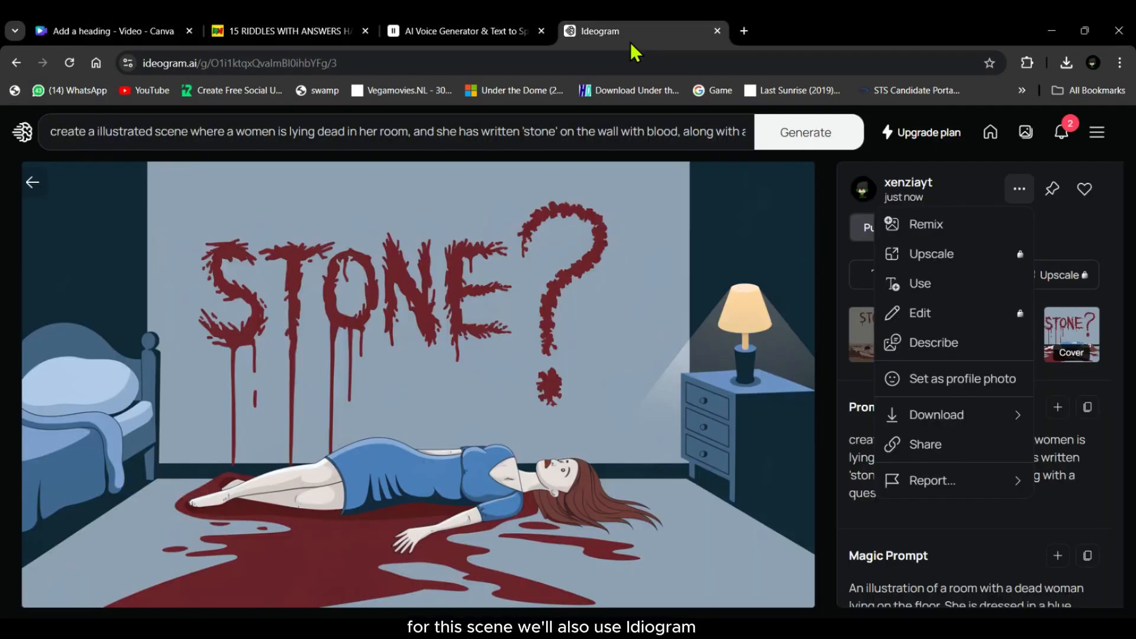
Switch to Ideogram and generate images with the prompt "create a illustration of the police to investigating a family next door".
left_click(157, 181)
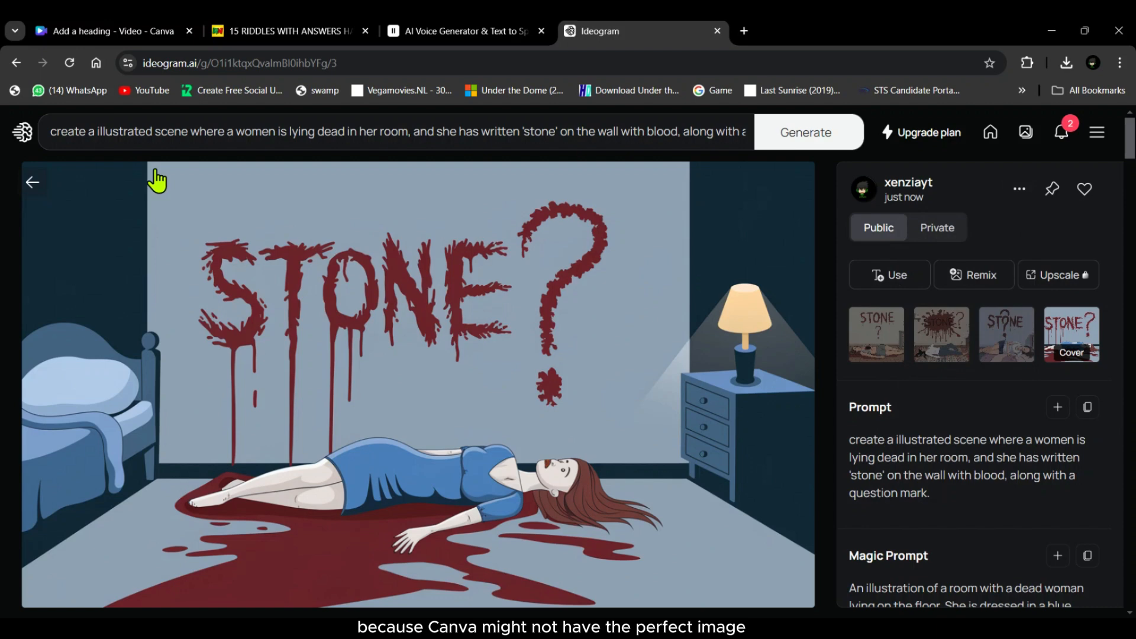
left_click(275, 130)
key("ctrl+a")
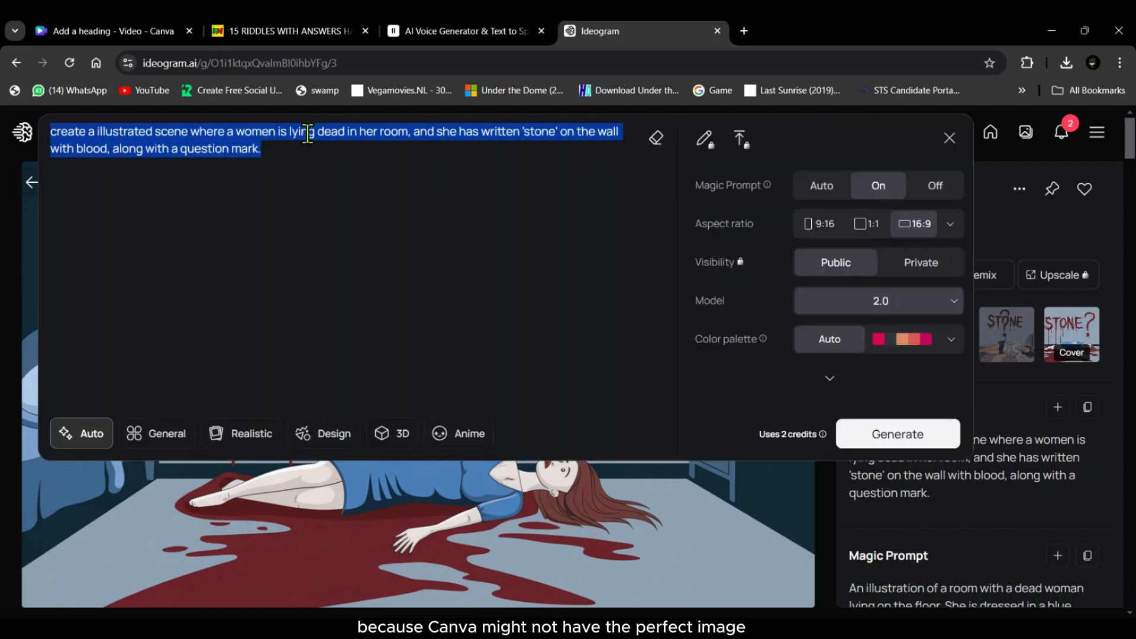
key("BackSpace")
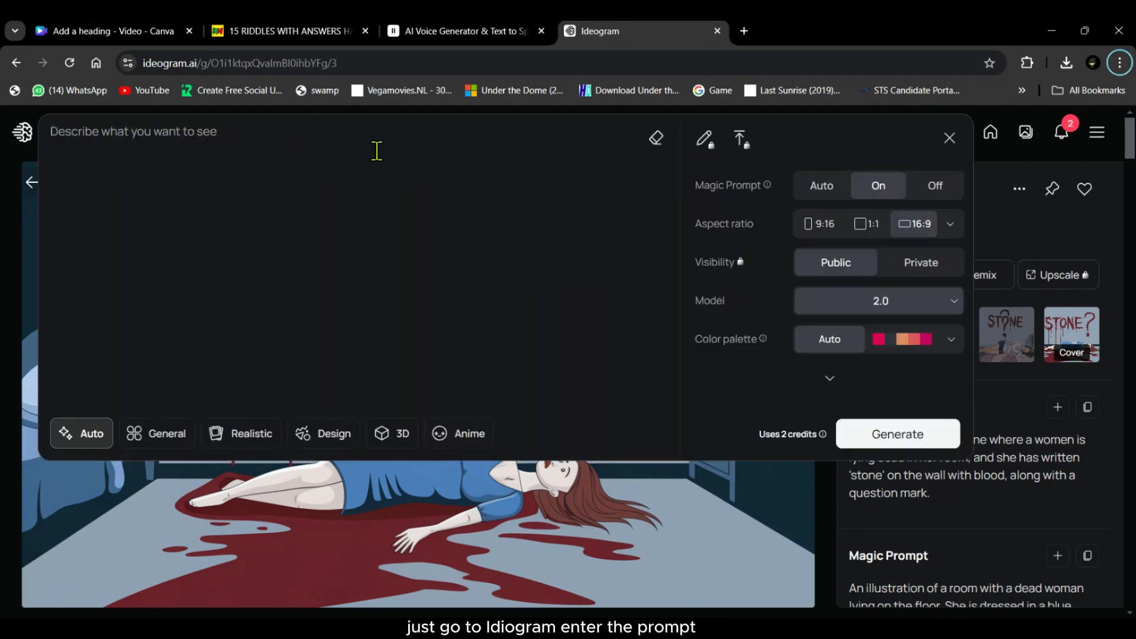
type("create a illustration of the police to investigating a family next door")
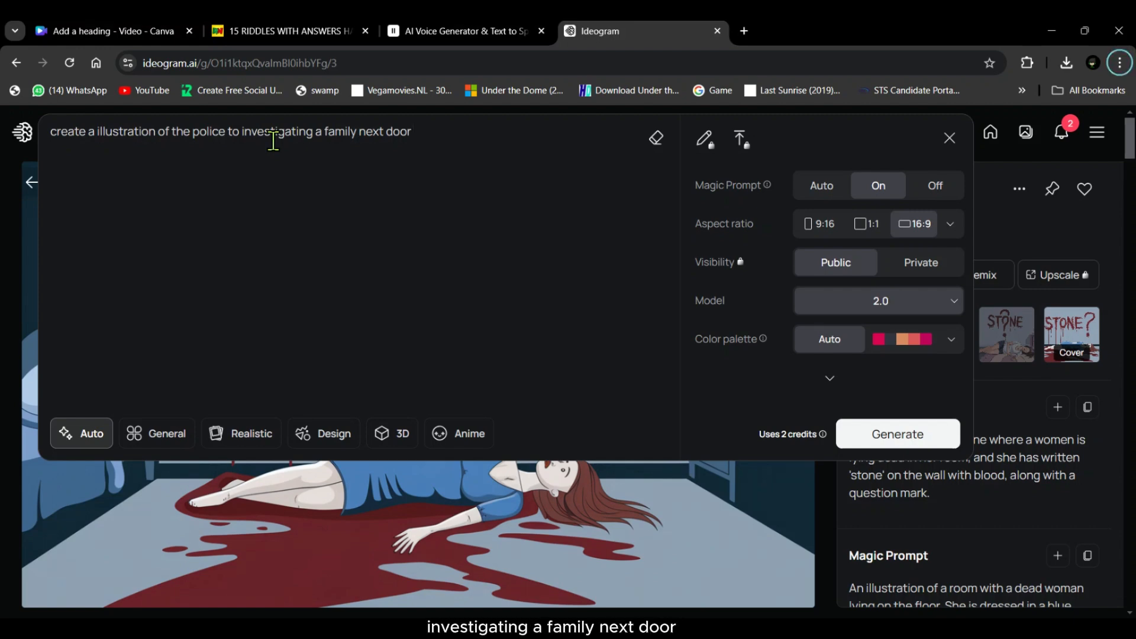
left_click(900, 434)
Download the comic-style image of an officer facing a family at their door and upload it to Canva.
left_click(752, 309)
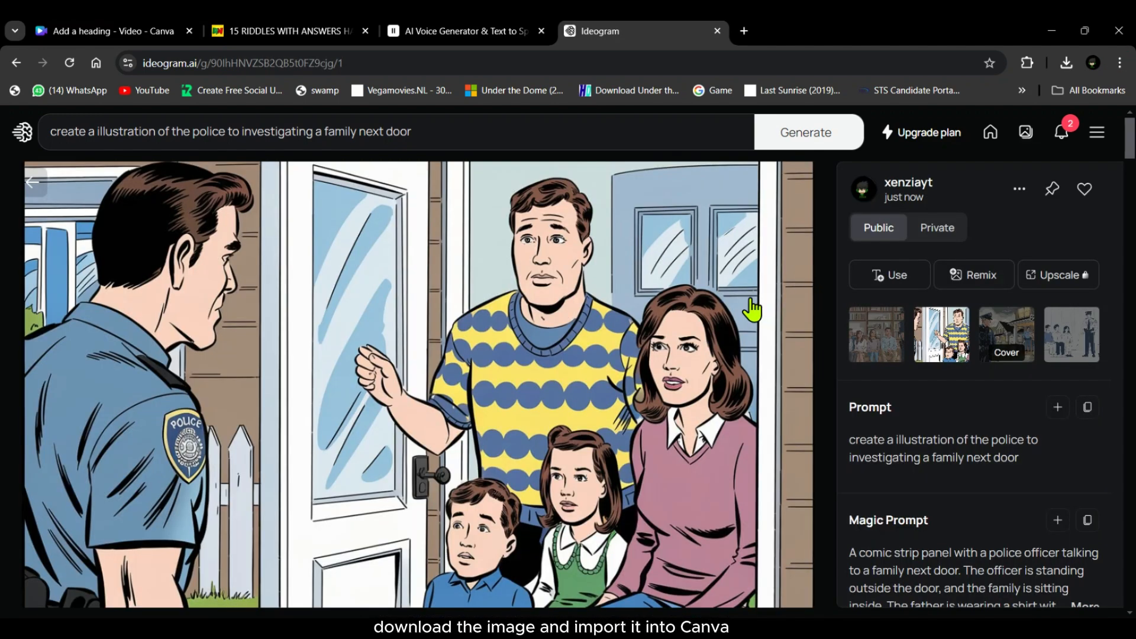
left_click(1019, 188)
left_click(911, 413)
left_click_drag(900, 104, 255, 277)
Place the officer-and-family image on the second page and enlarge it to cover the frame.
left_click_drag(120, 339, 617, 288)
left_click_drag(793, 365, 890, 459)
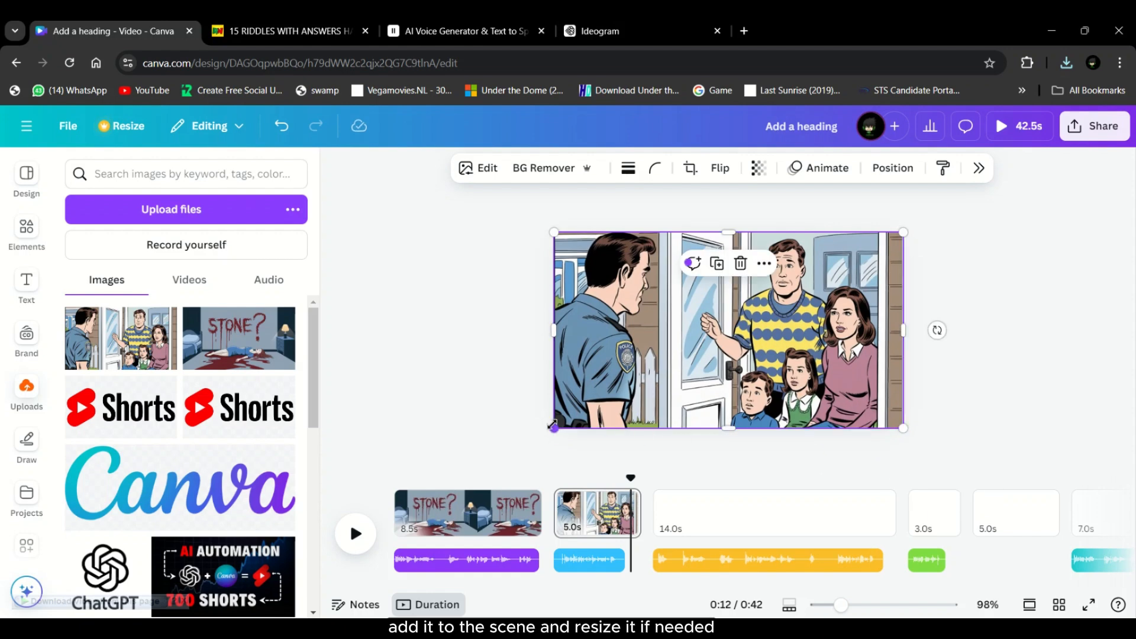
left_click_drag(553, 430, 543, 431)
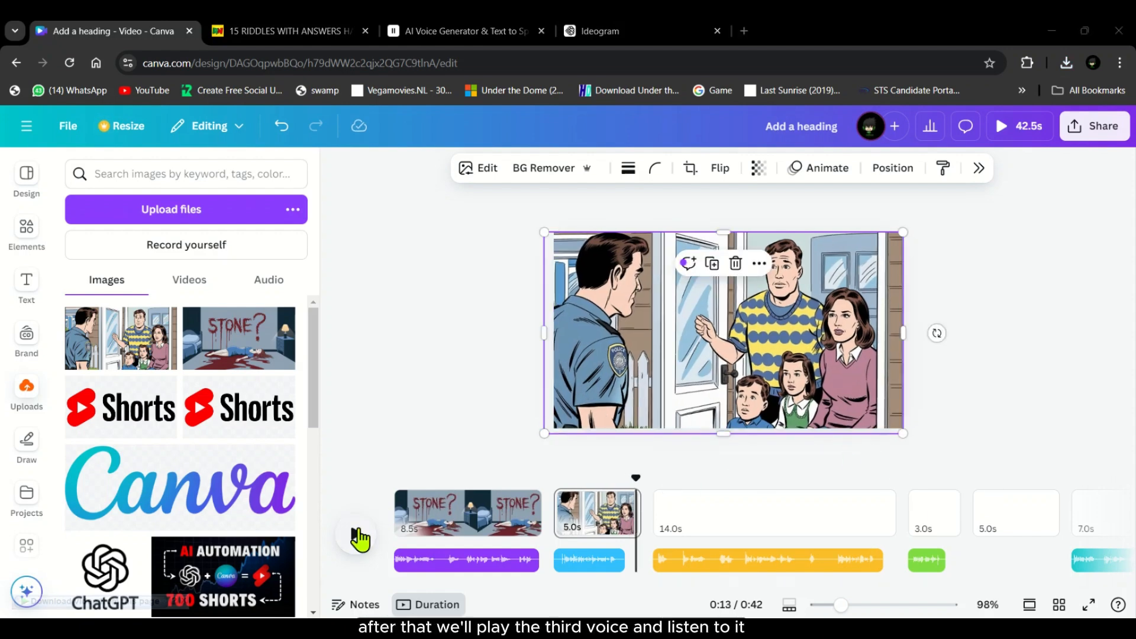
Play the third page's voiceover to decide which visuals it needs.
left_click(358, 537)
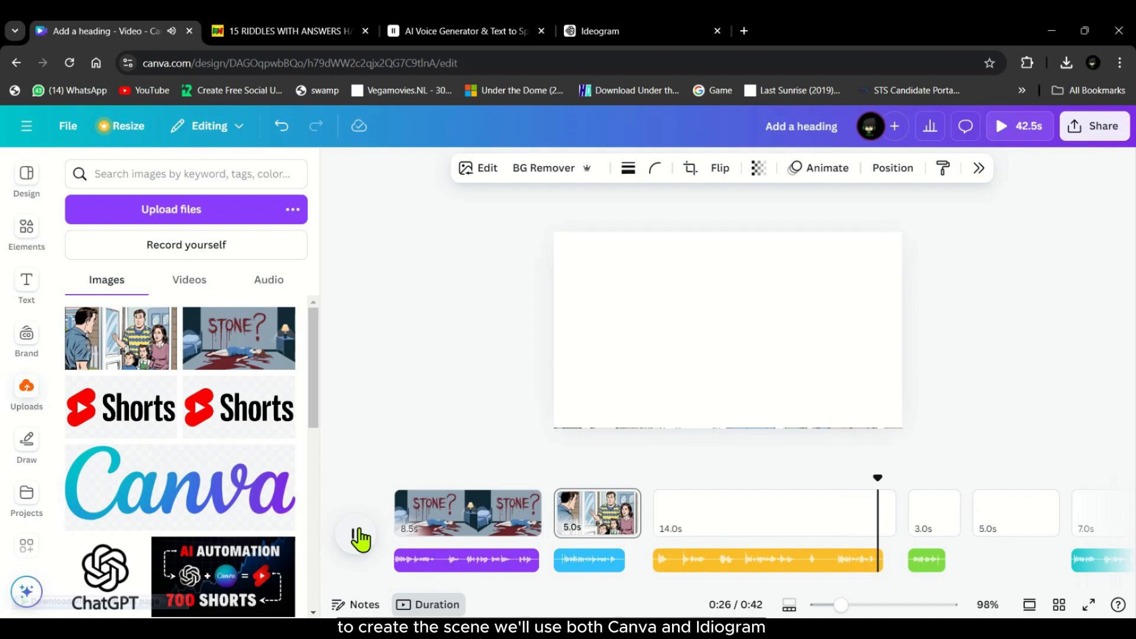
left_click(358, 535)
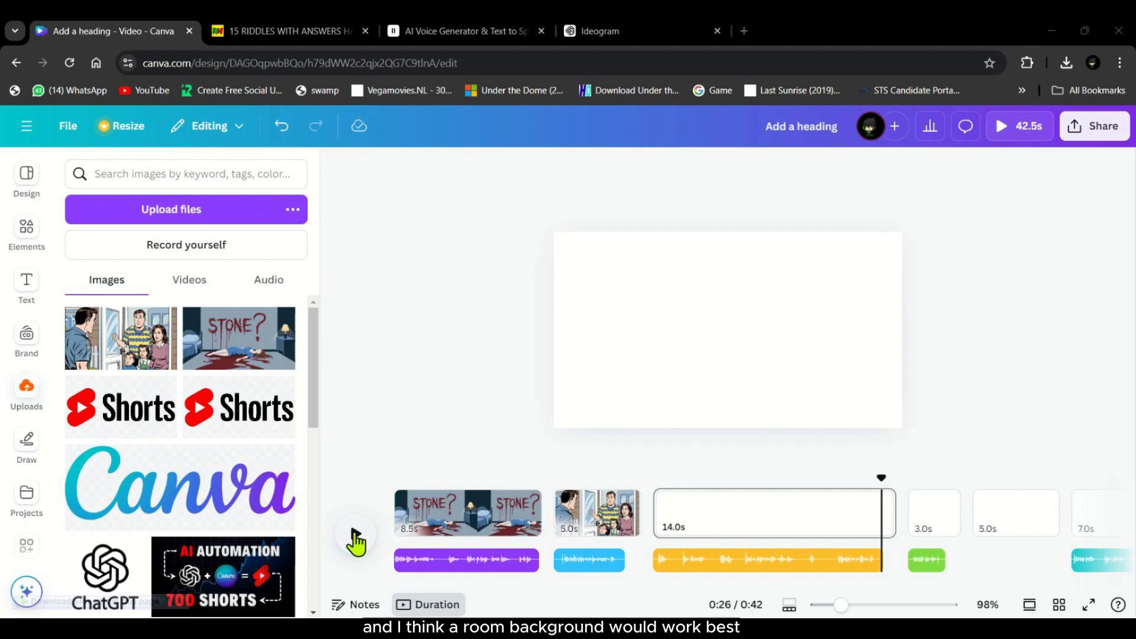
Search the graphics elements for "room" and add the purple-walled room with two windows and a wooden floor to the third page.
left_click(27, 228)
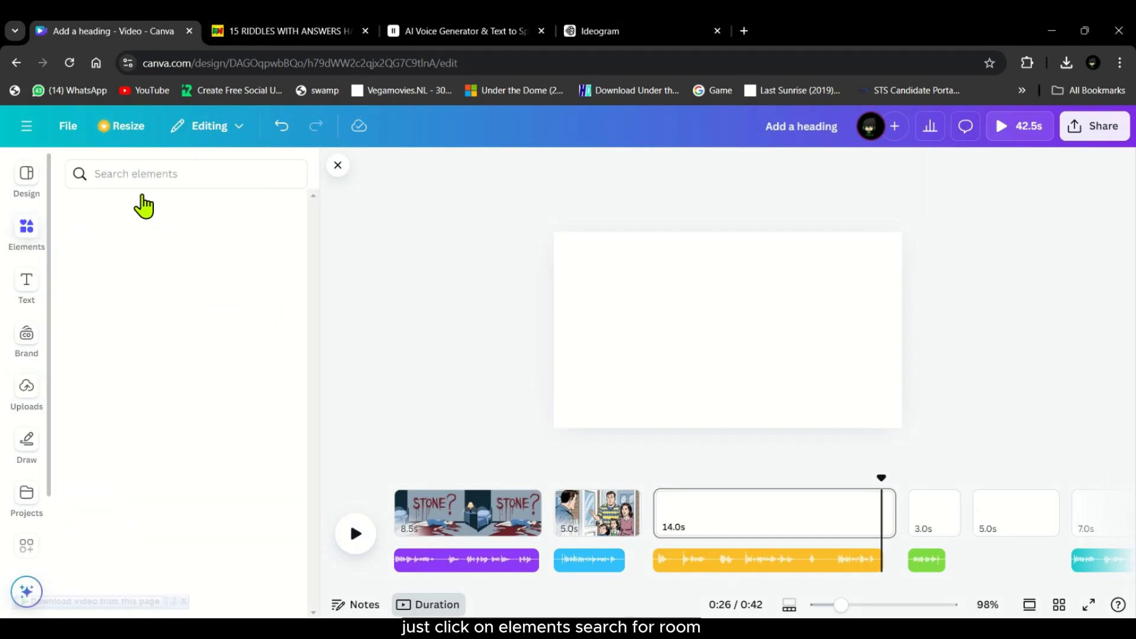
left_click(140, 172)
type("room")
key("Return")
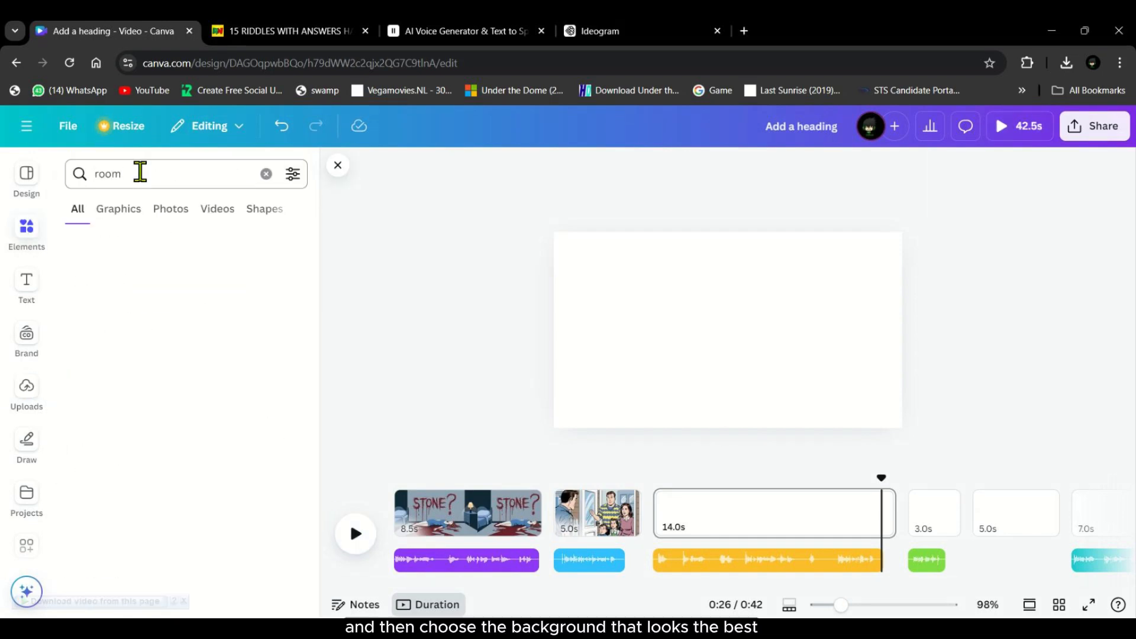
left_click(122, 214)
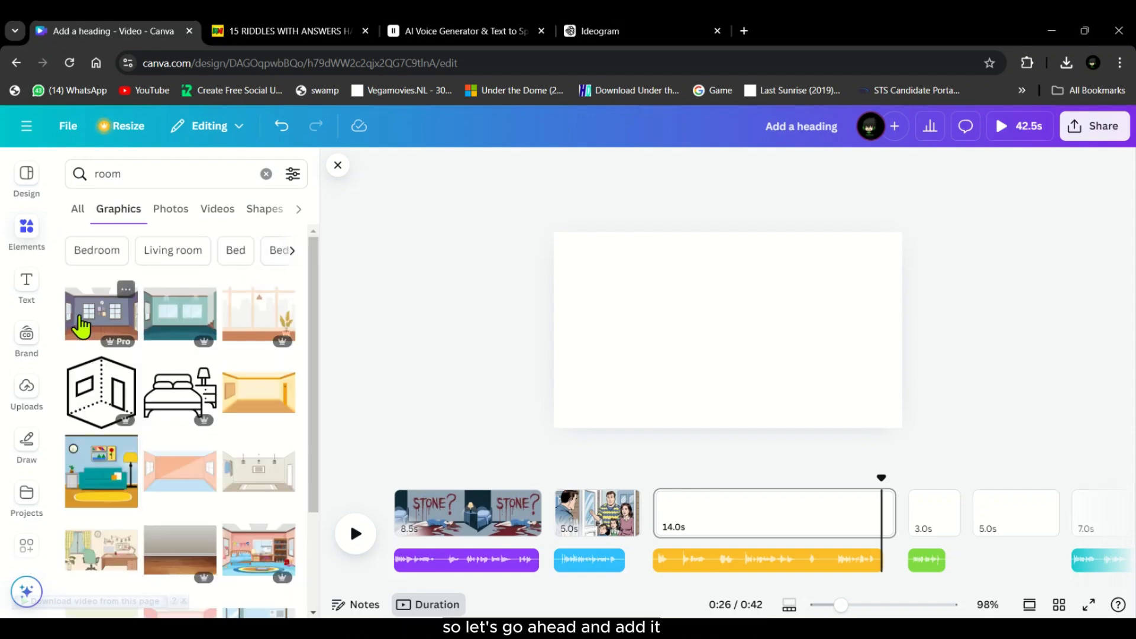
left_click(81, 326)
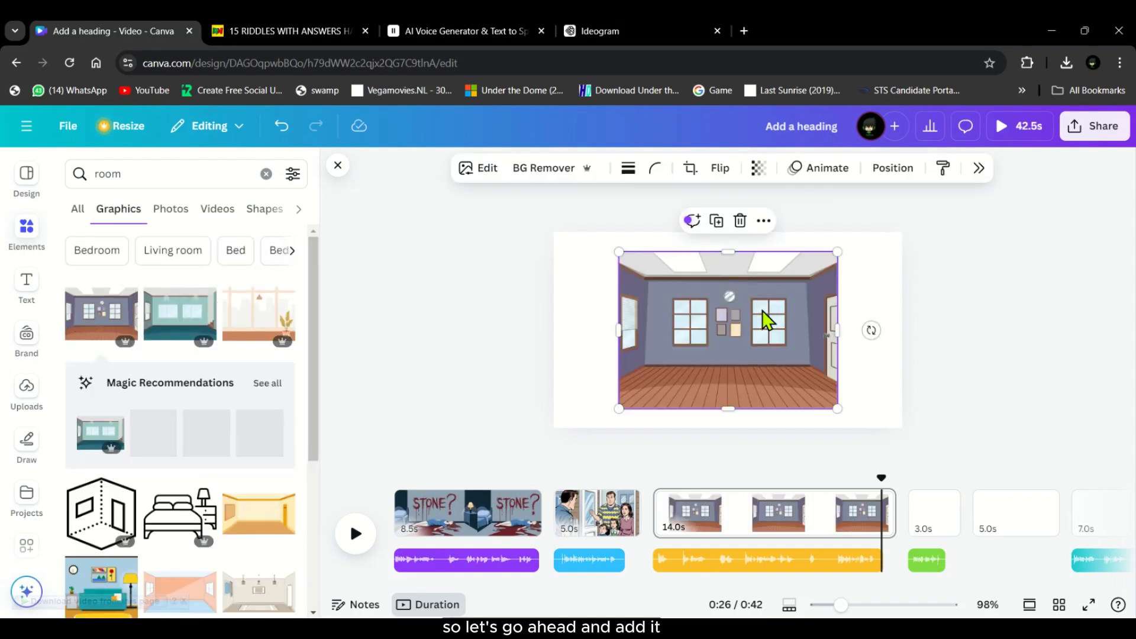
Reposition and enlarge the room graphic so it fills the third page as a background.
left_click_drag(754, 342, 697, 324)
left_click_drag(773, 390, 834, 409)
left_click_drag(828, 342, 901, 345)
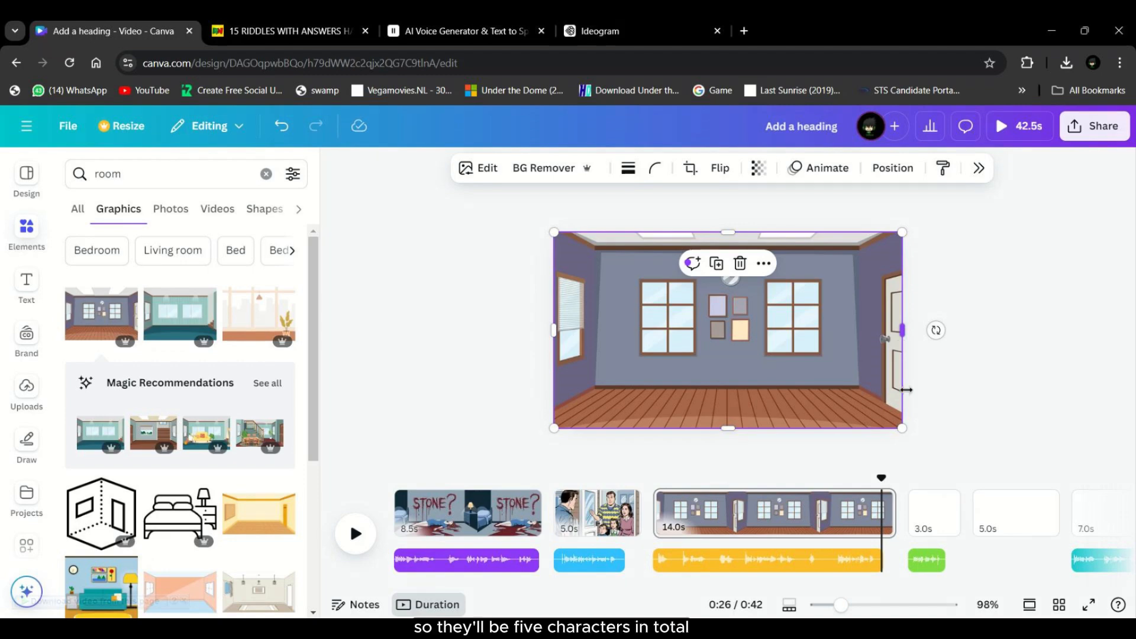
Switch to Ideogram and generate images with the prompt "create an illustration of two police officers investigating a girl".
left_click(629, 37)
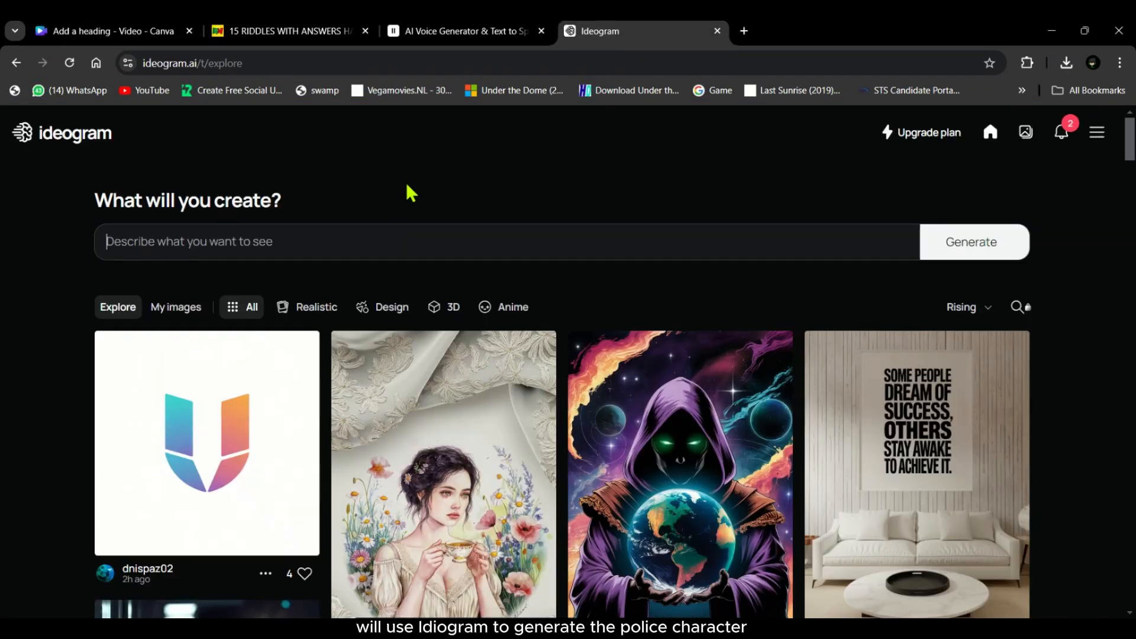
left_click(151, 247)
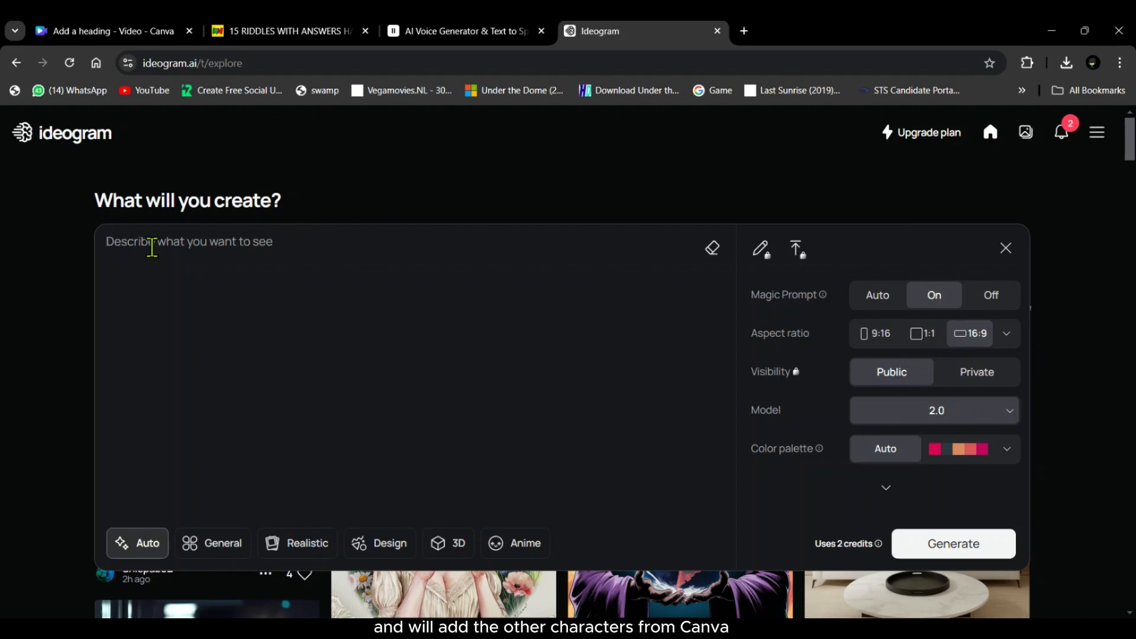
type("create an illustration of two police officers investigating a girl")
left_click_drag(531, 243, 91, 246)
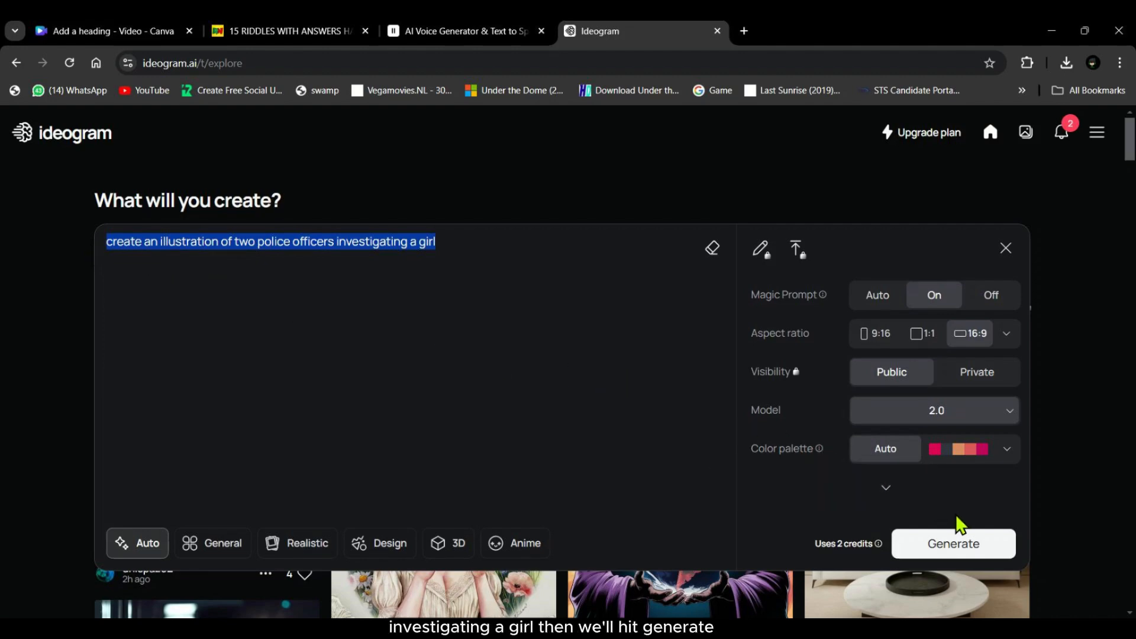
left_click(969, 548)
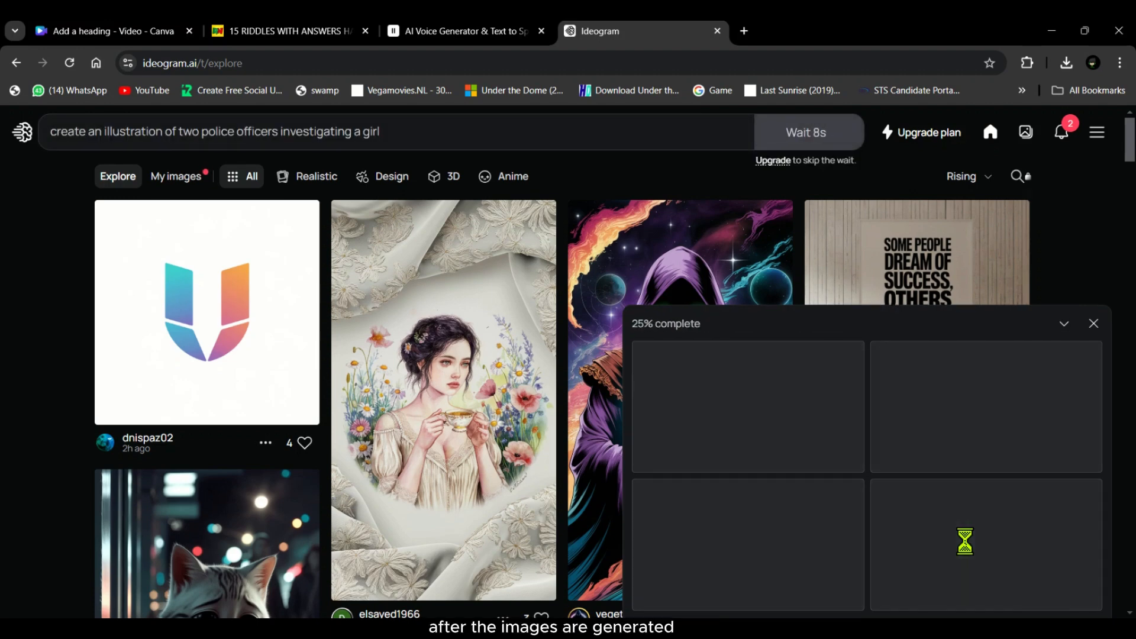
Download the fourth image, showing two officers beside a girl on a bench, and upload it to Canva.
left_click(966, 553)
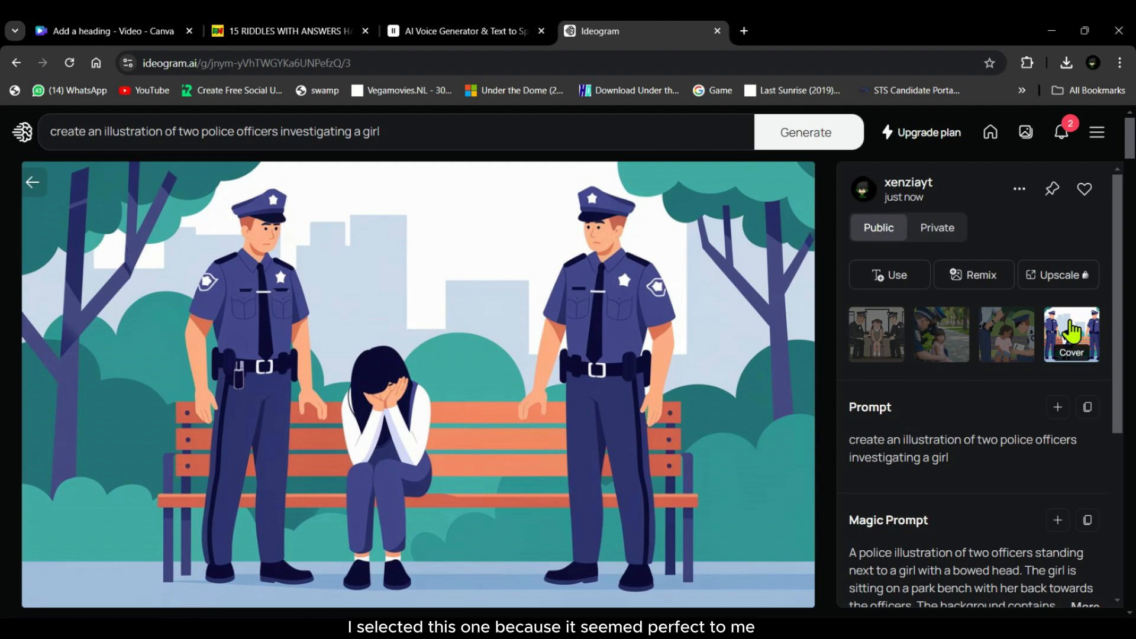
left_click(1019, 189)
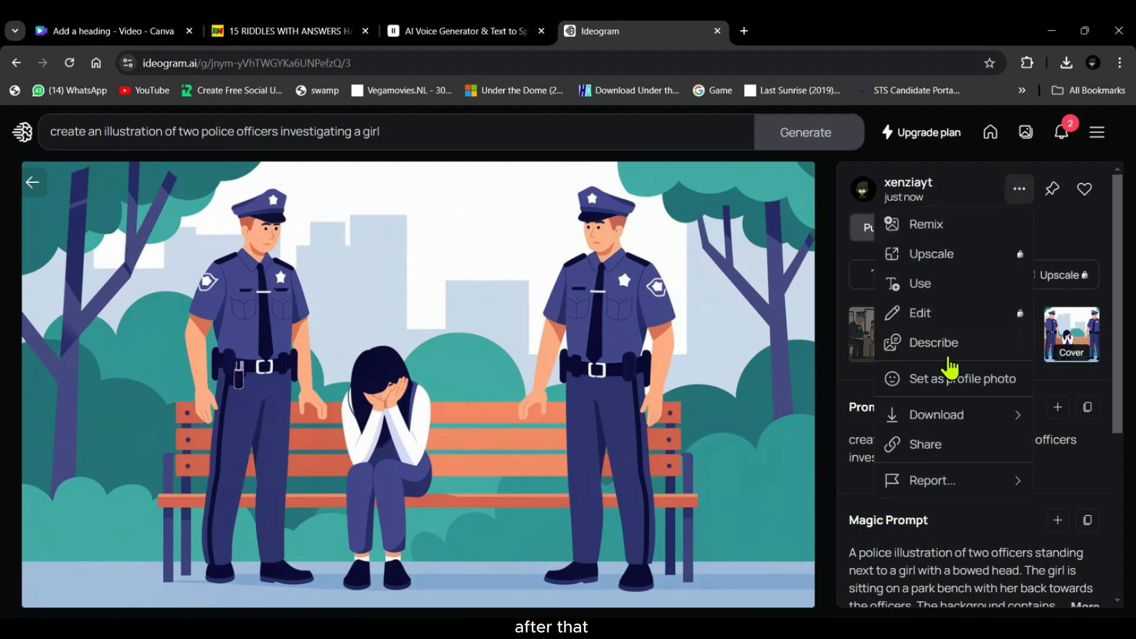
mouse_move(941, 415)
left_click(773, 439)
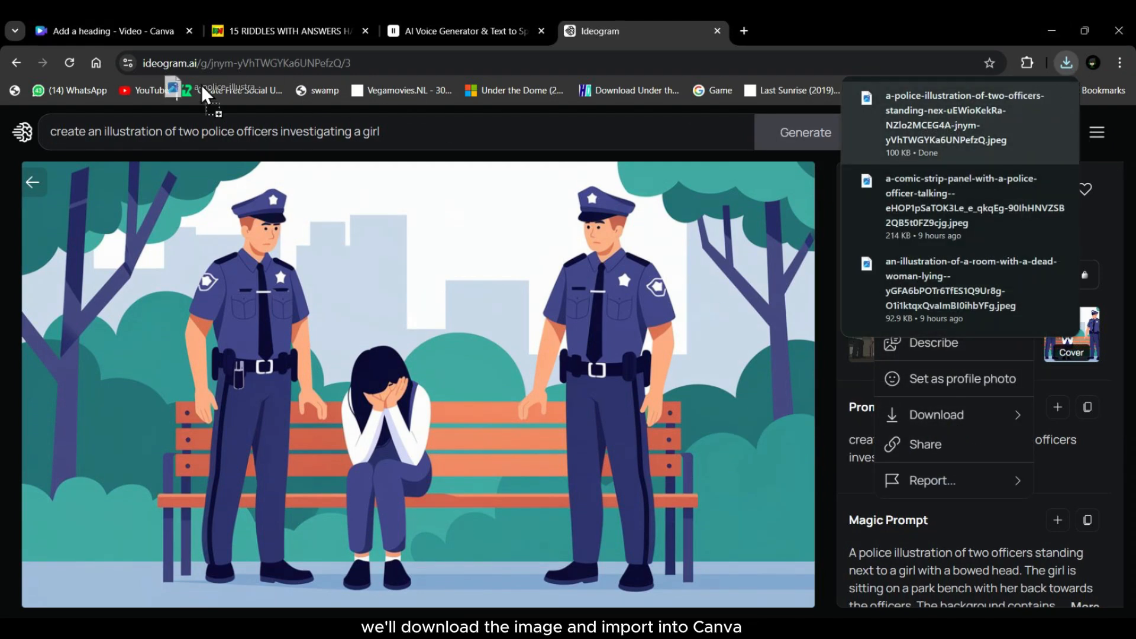
left_click(163, 32)
left_click(27, 390)
Place the two-officers illustration over the room on the third page and remove its background.
left_click_drag(120, 343, 747, 356)
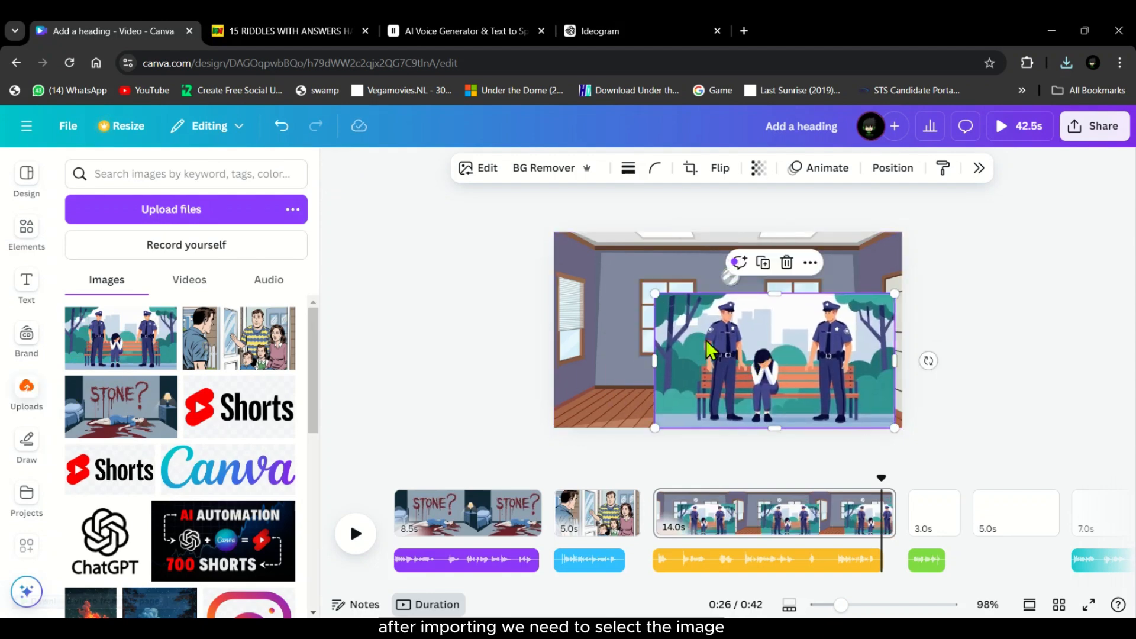
left_click(492, 181)
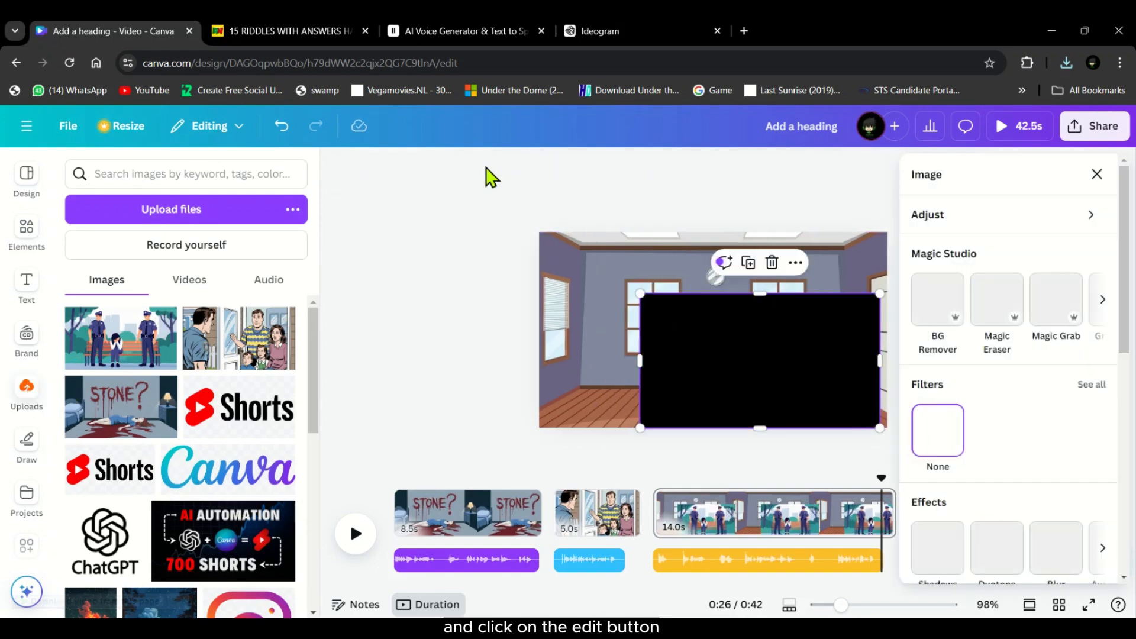
left_click(938, 300)
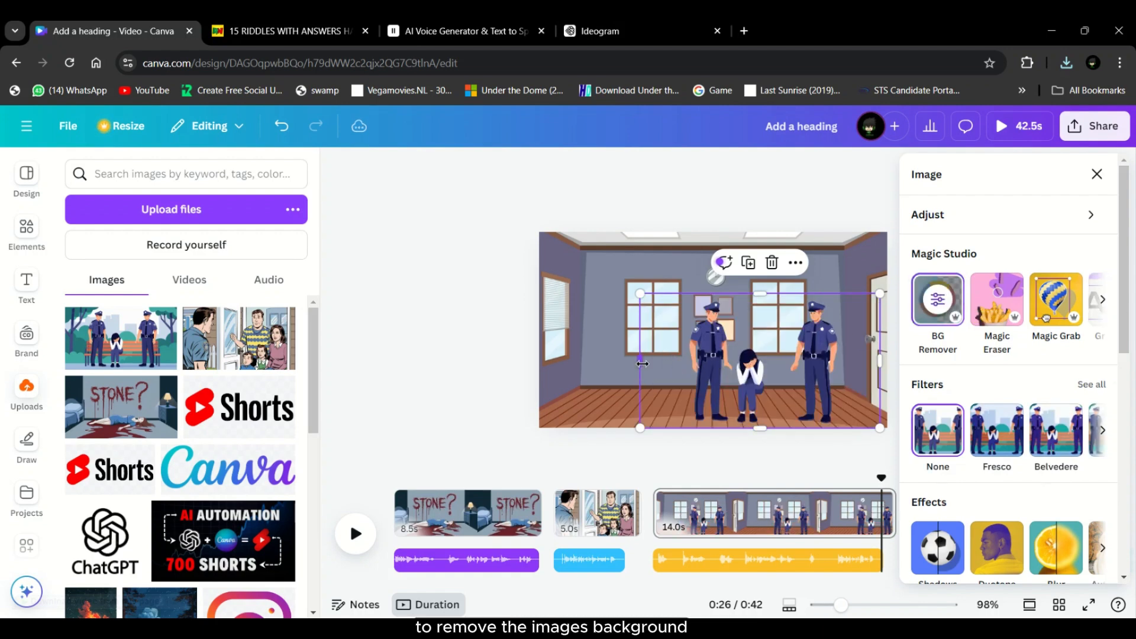
Crop the illustration to one police officer, then enlarge and position him near the room's door.
left_click_drag(702, 363, 785, 377)
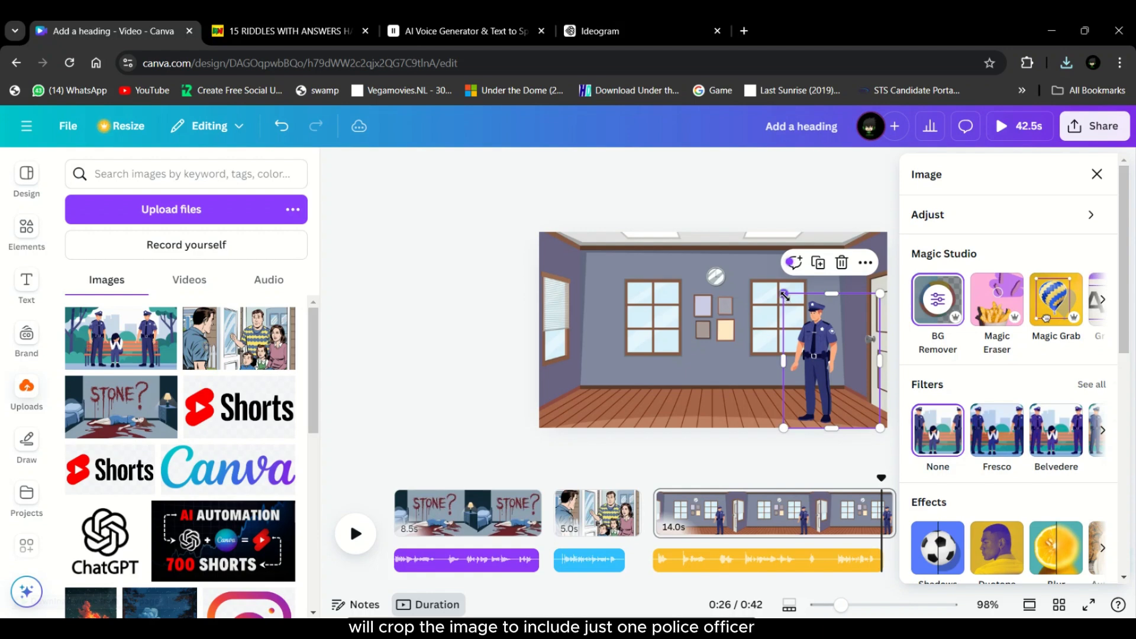
left_click_drag(783, 294, 645, 231)
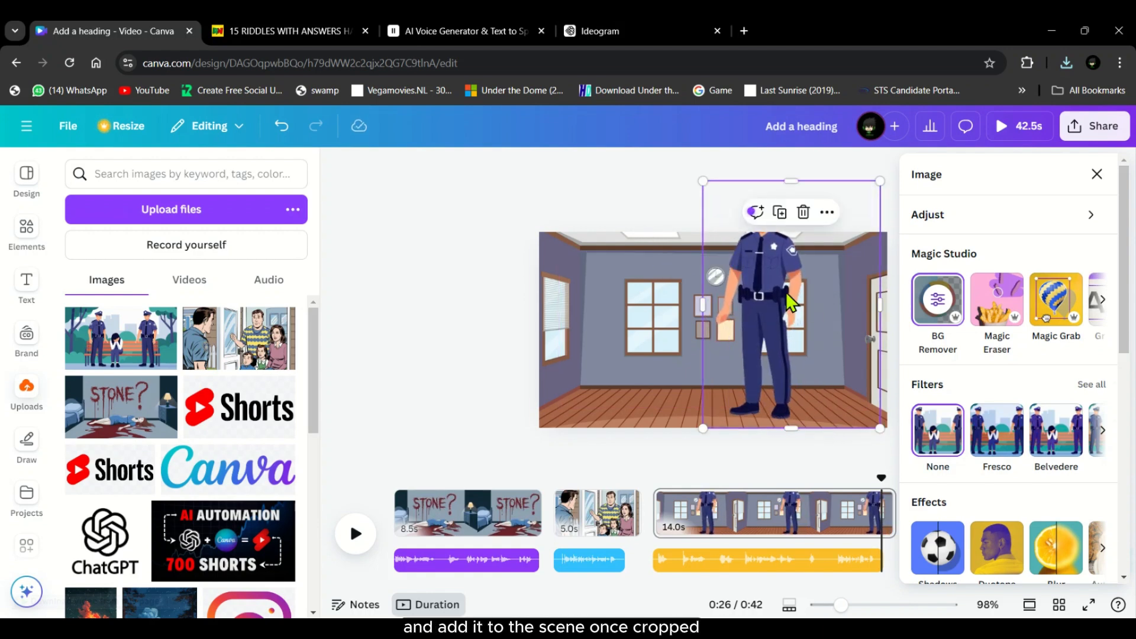
left_click_drag(786, 292, 826, 339)
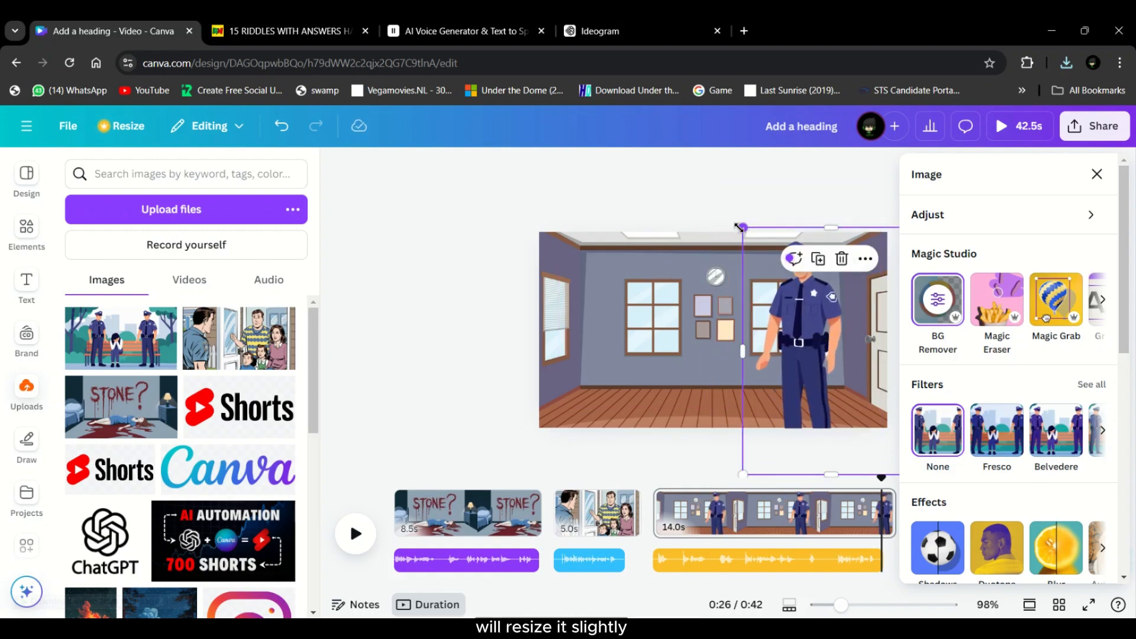
left_click_drag(740, 227, 770, 255)
mouse_move(810, 346)
left_mouse_down()
mouse_move(809, 333)
mouse_move(796, 335)
left_mouse_up()
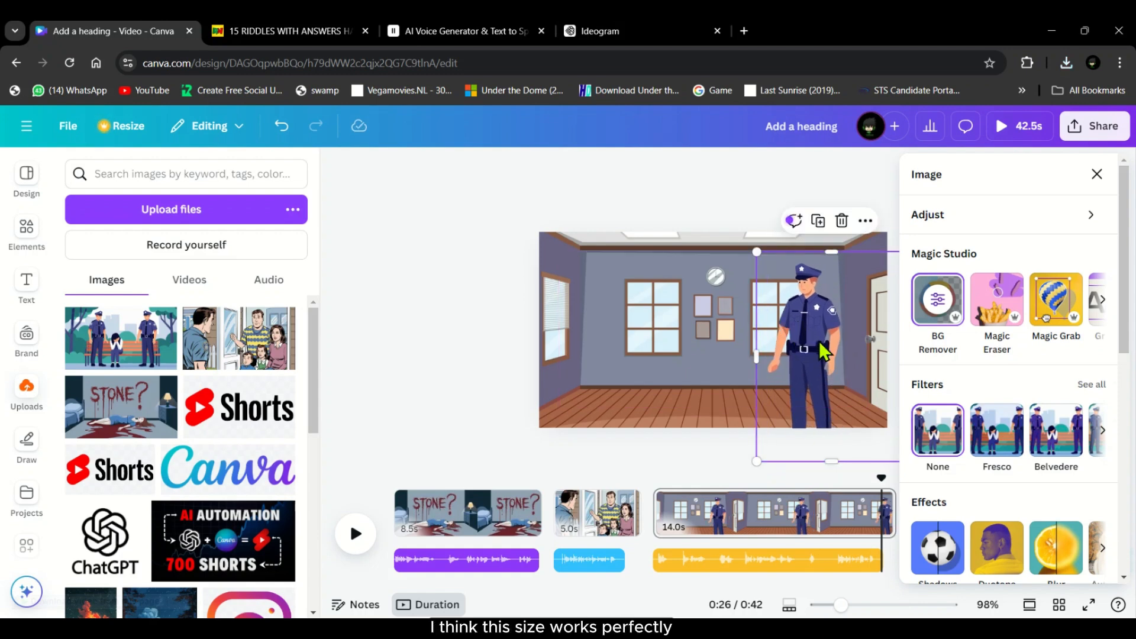
Search the graphics for "man", add the bearded man in a red jacket, and place him before the window farther from the officer.
left_click(819, 341)
left_click(24, 236)
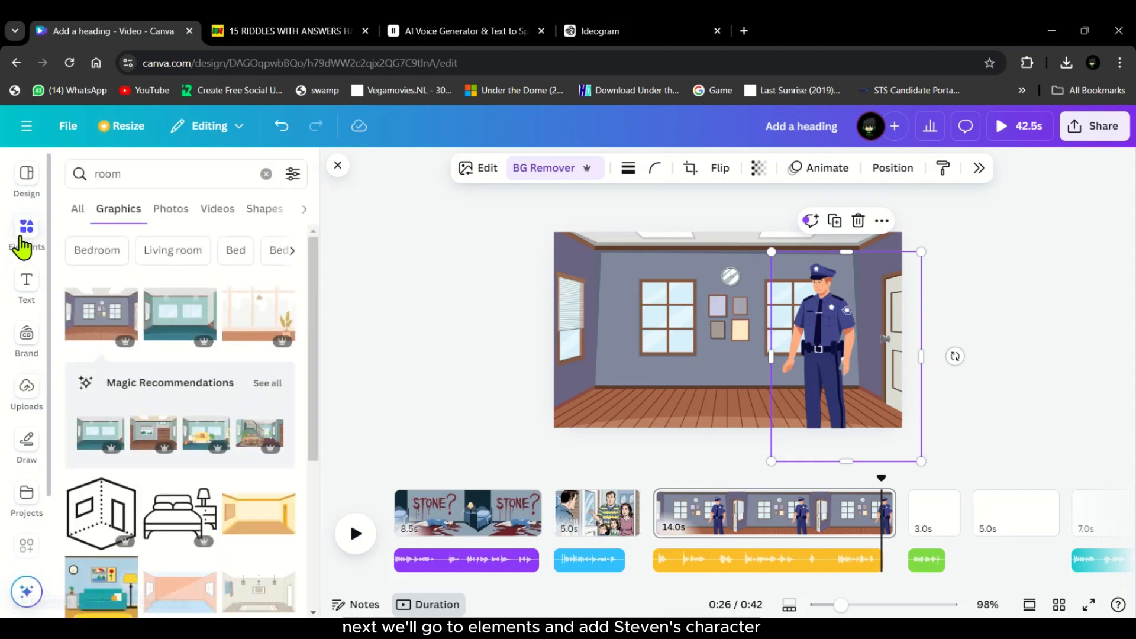
triple_click(132, 172)
type("man")
key("Return")
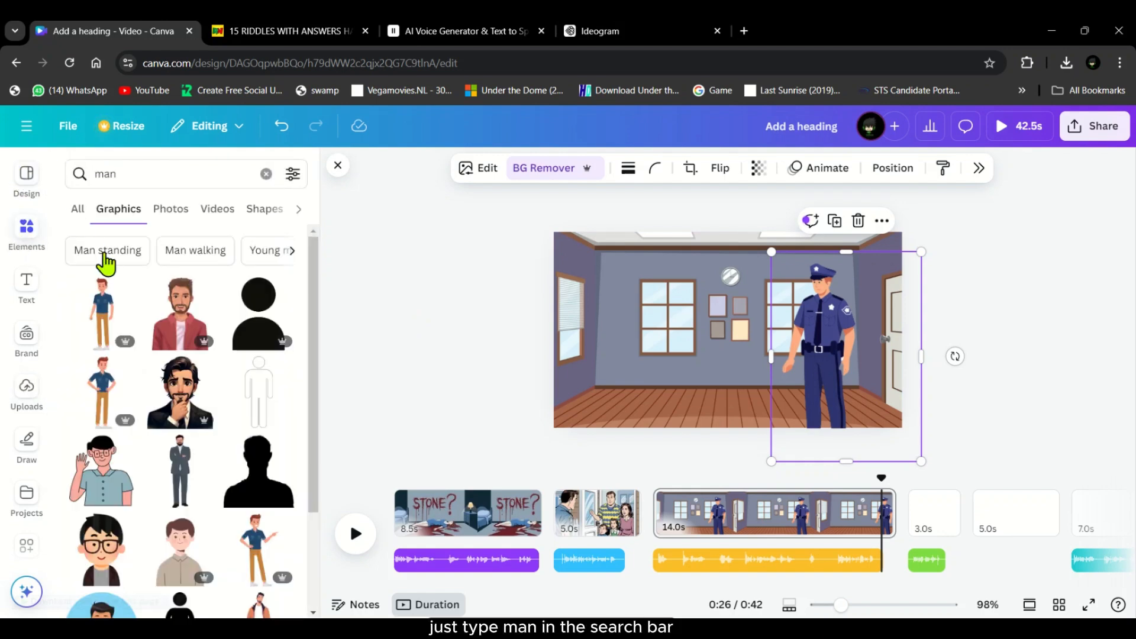
left_click(165, 331)
left_click_drag(726, 356, 667, 359)
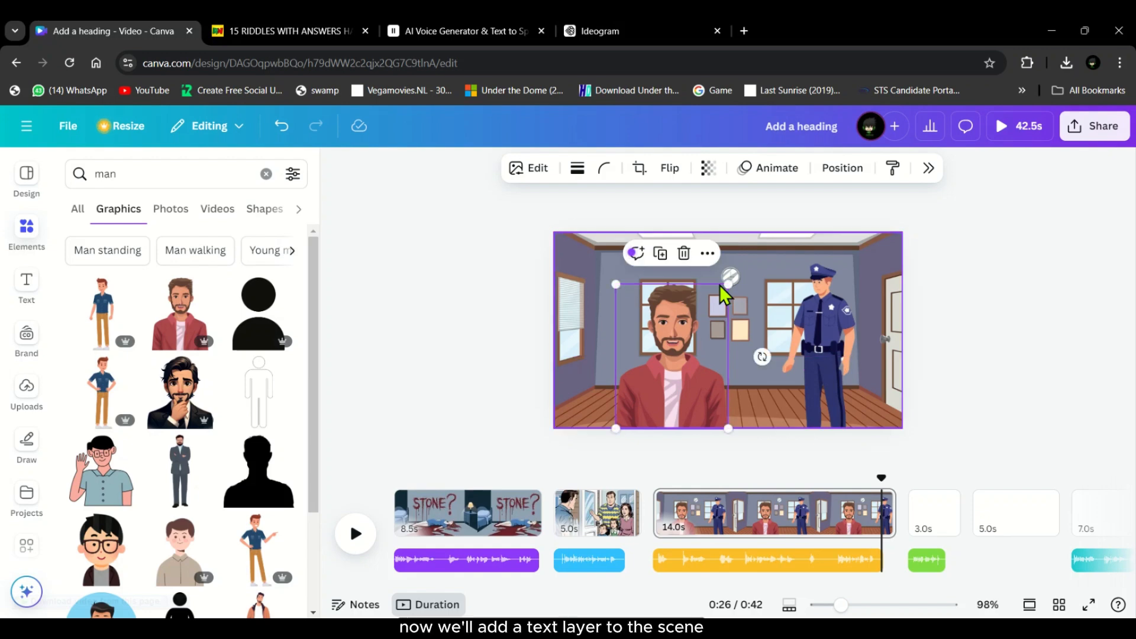
Add a heading containing the first suspect's name and place it over the bearded man's chest.
left_click(26, 284)
left_click(148, 337)
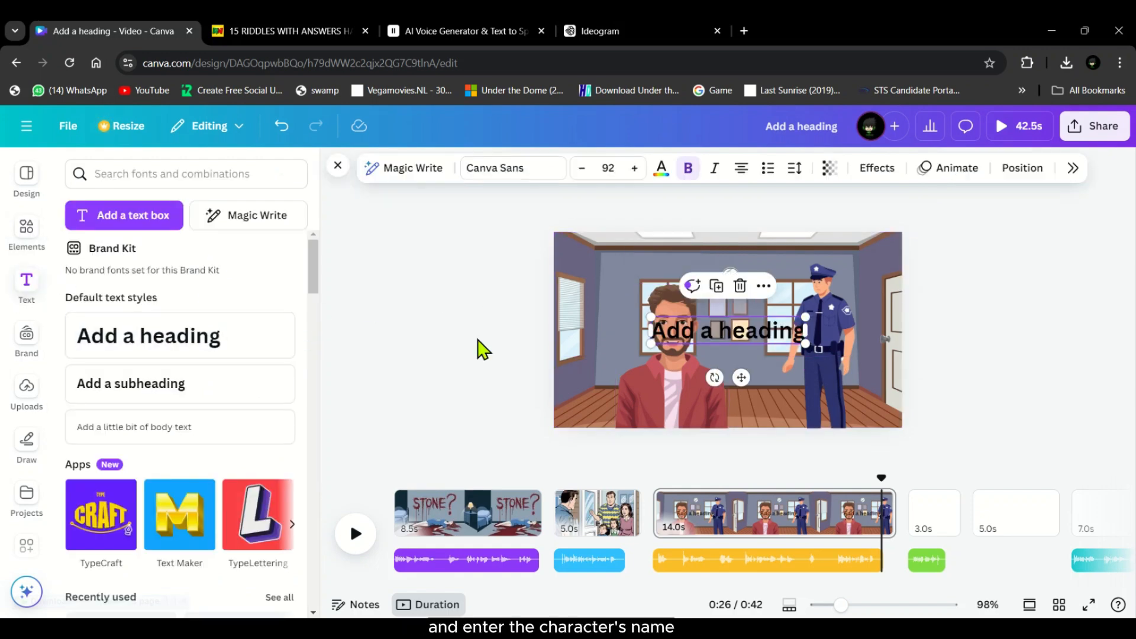
double_click(729, 331)
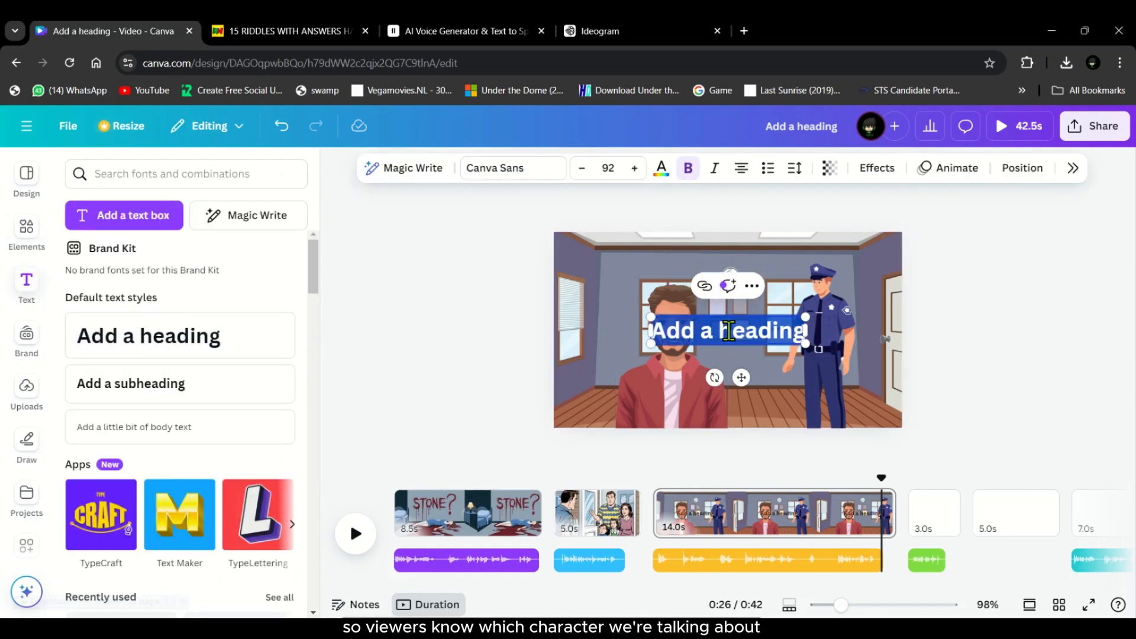
key("BackSpace")
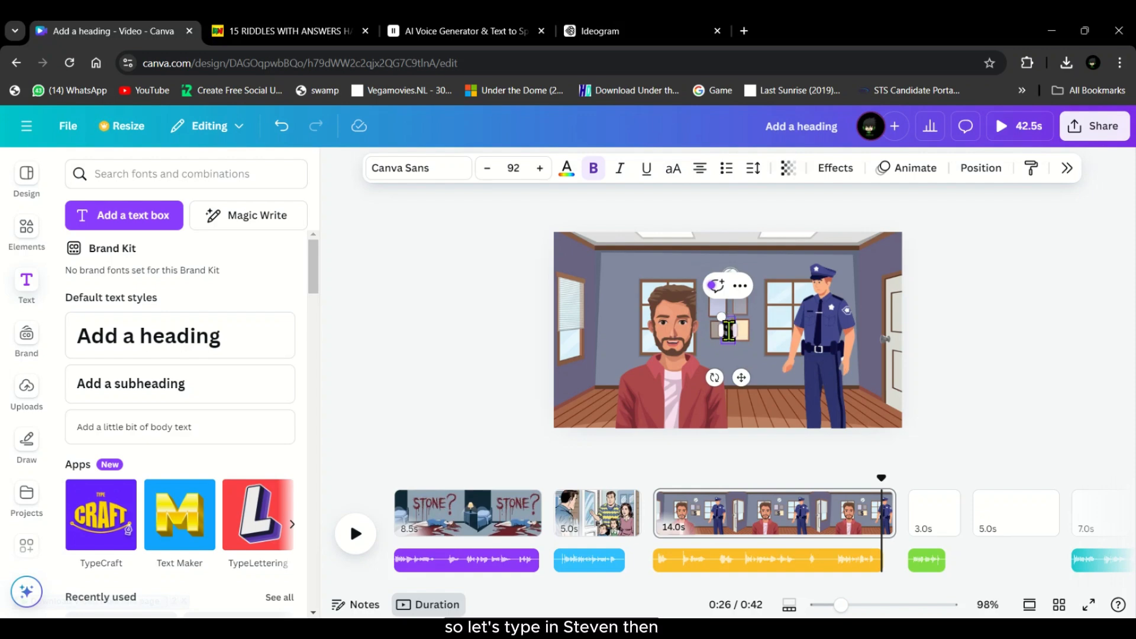
type("Steven")
left_click_drag(730, 331, 672, 410)
Apply the Background effect to the name label with roundness 66 and spread 23, and shrink the text to size 56.5 on the man's chest.
left_click(815, 168)
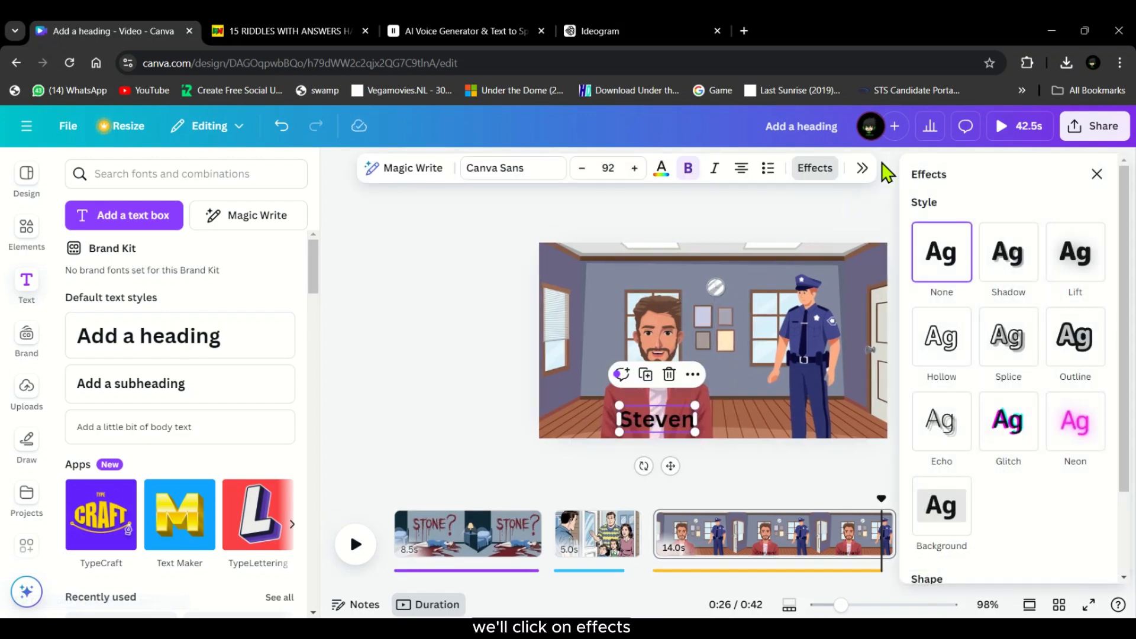
scroll(1006, 296, "down", 2)
left_click(954, 407)
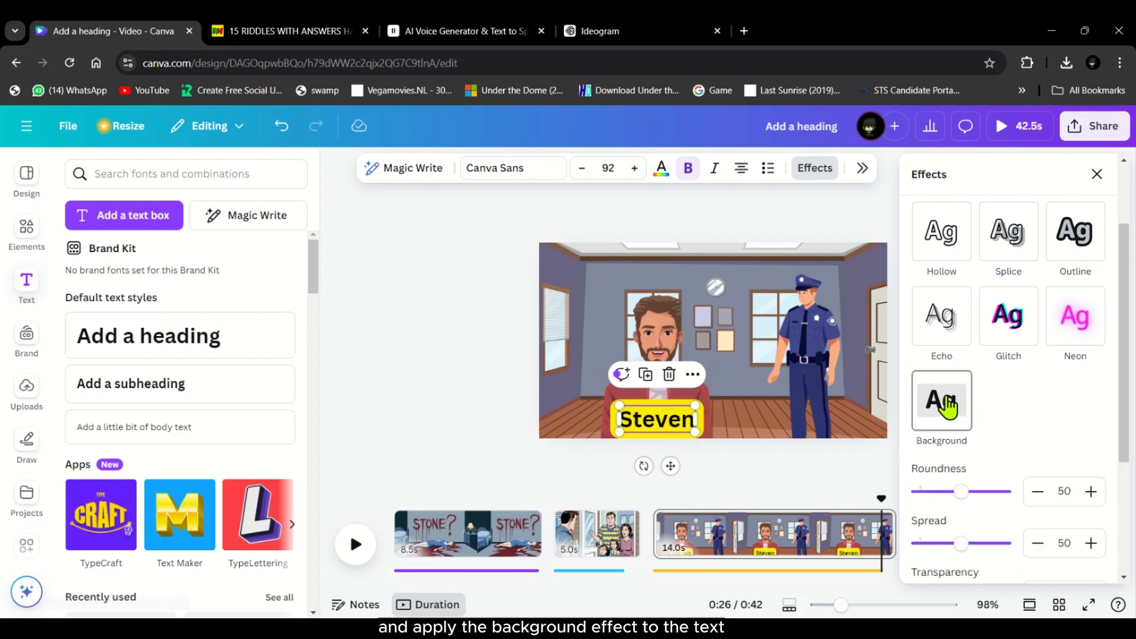
scroll(1065, 331, "down", 3)
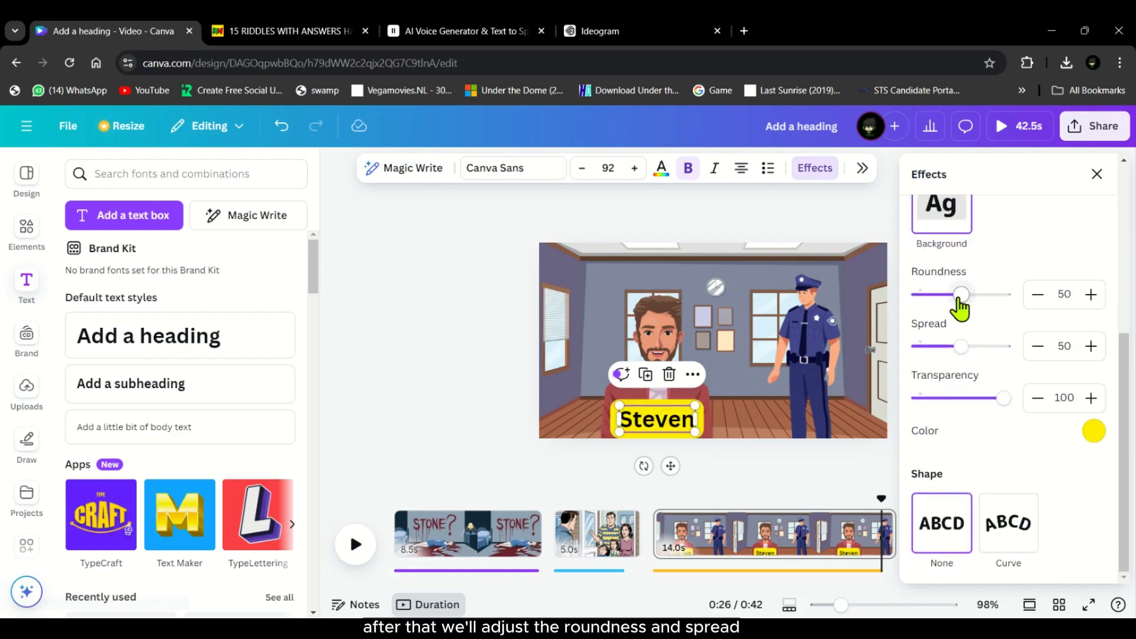
left_click_drag(961, 295, 975, 294)
left_click_drag(962, 347, 939, 347)
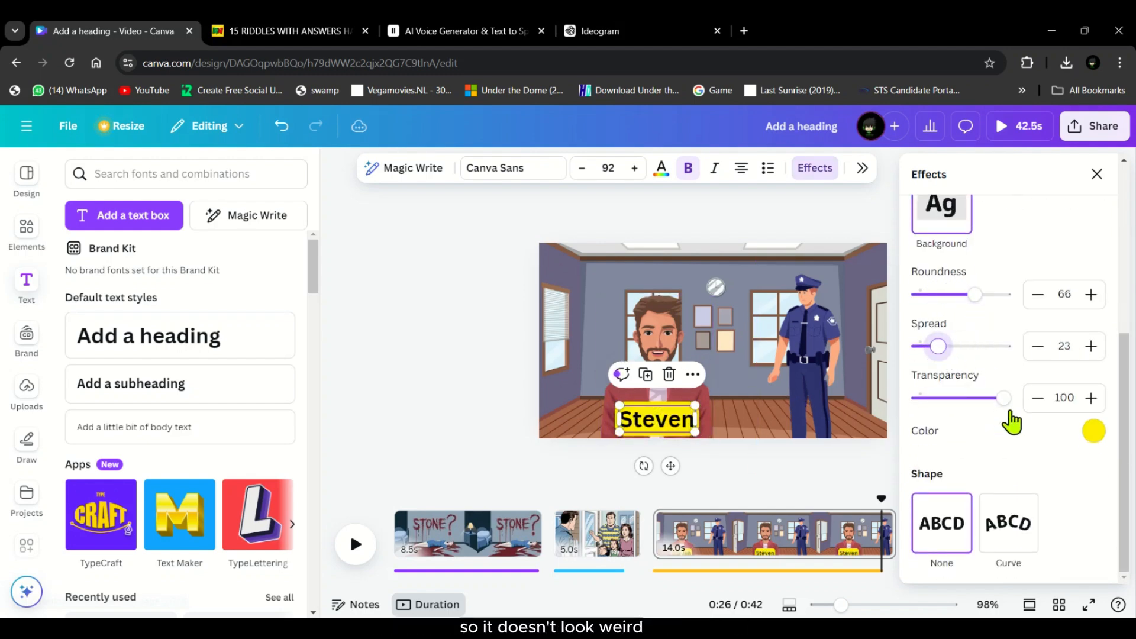
left_click_drag(696, 408, 667, 416)
left_click_drag(655, 460, 667, 455)
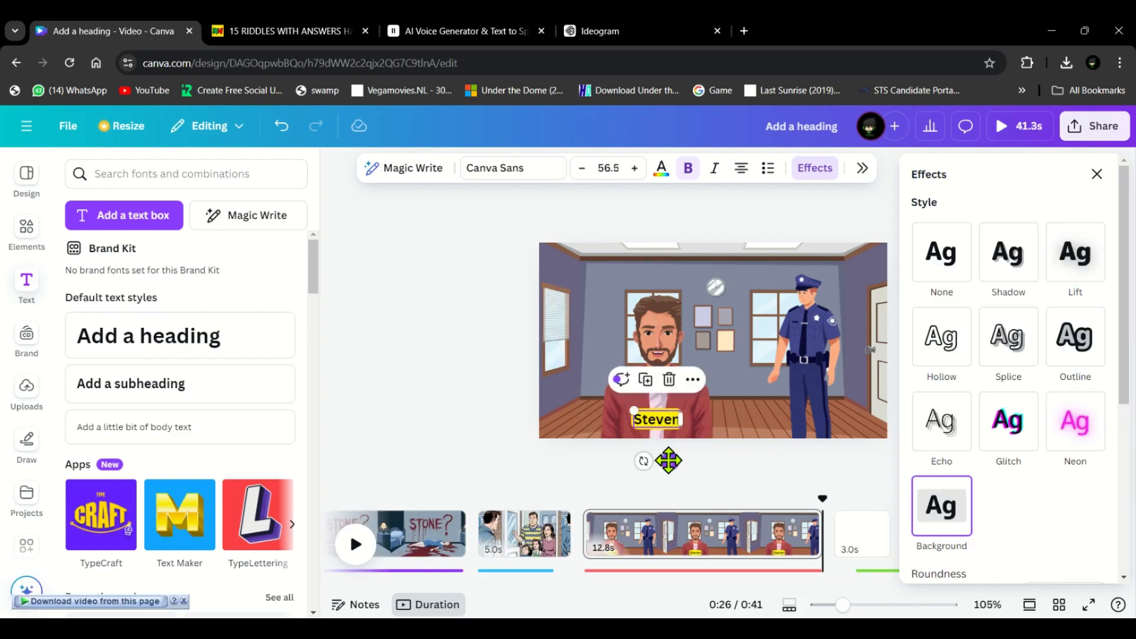
Play the third page to the end of the first suspect's answer and trim the bearded man's timing to end there at 0:17.
left_click_drag(821, 503, 583, 483)
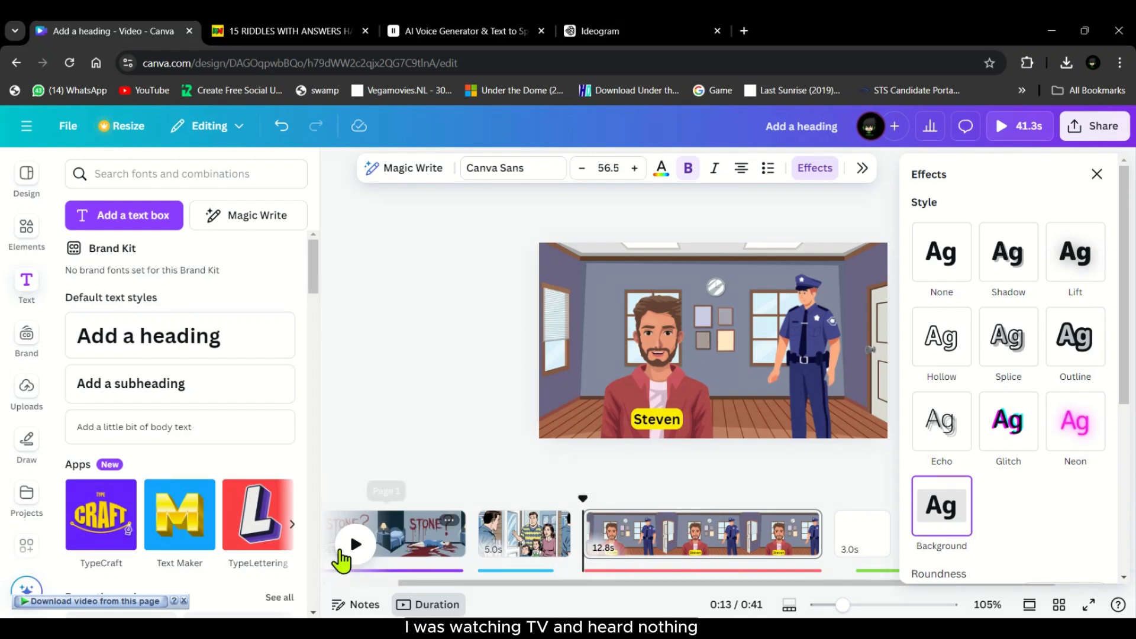
left_click(345, 548)
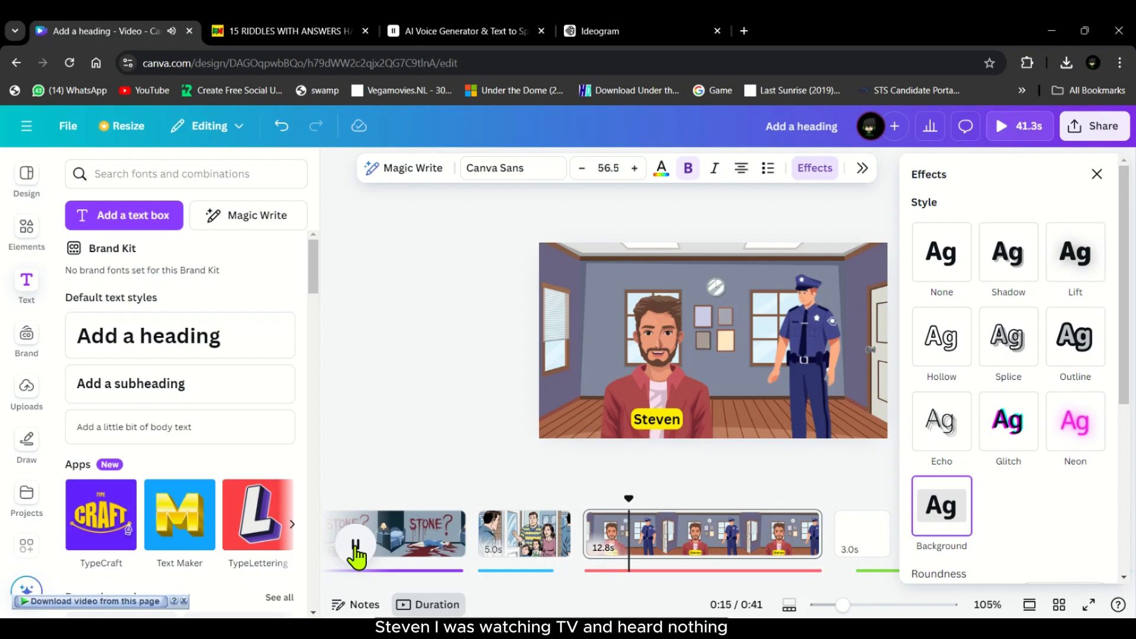
left_click(356, 546)
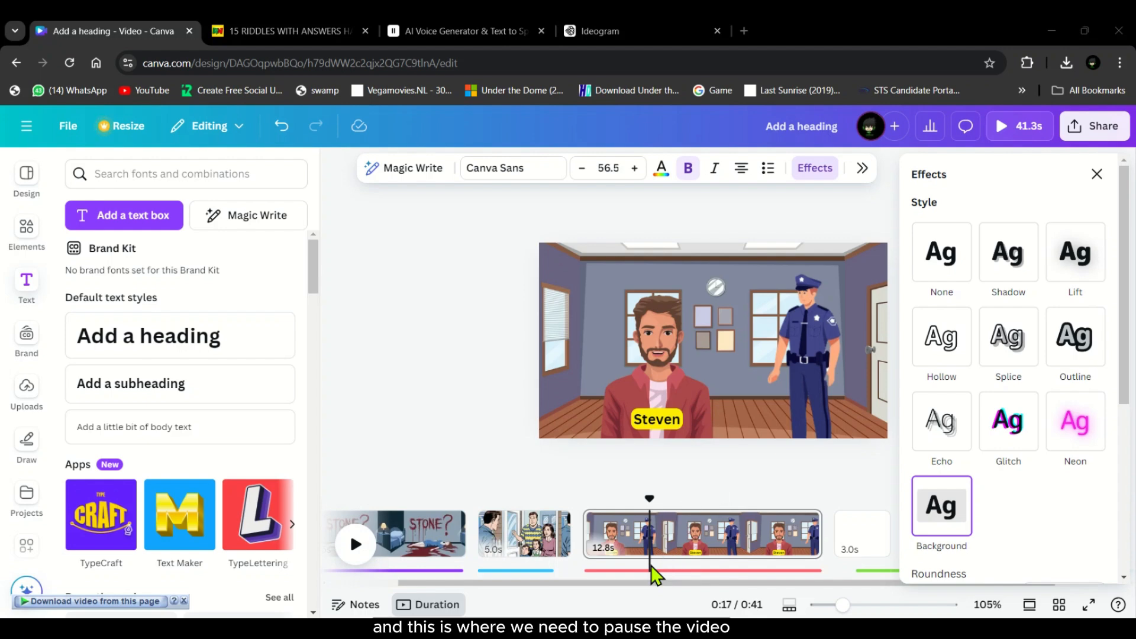
left_click(666, 334)
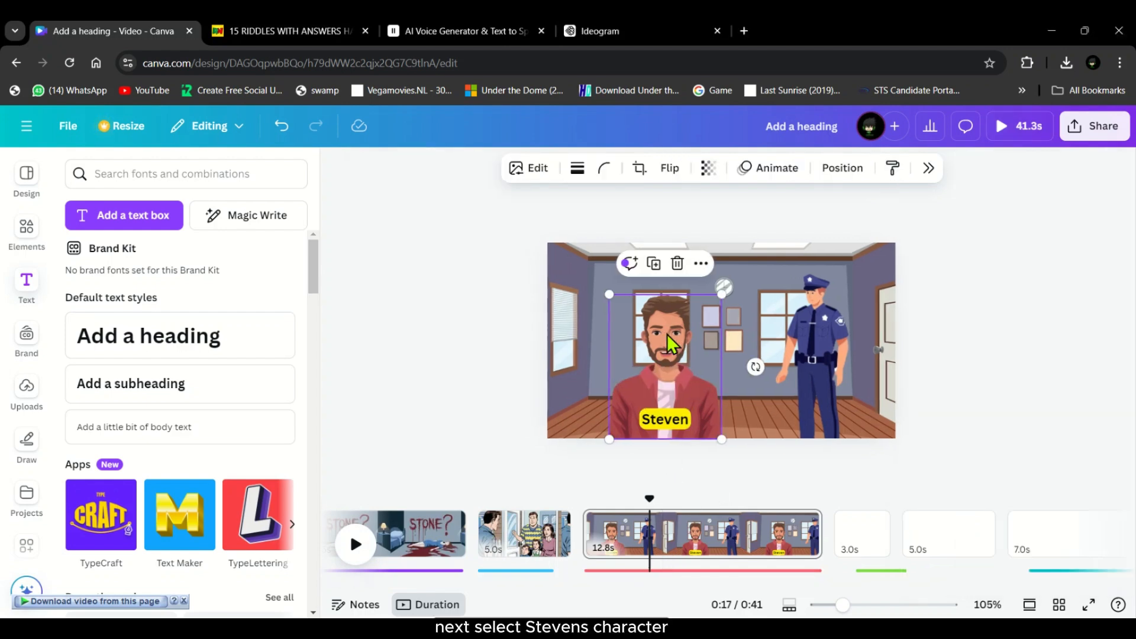
left_click(709, 265)
left_click(739, 536)
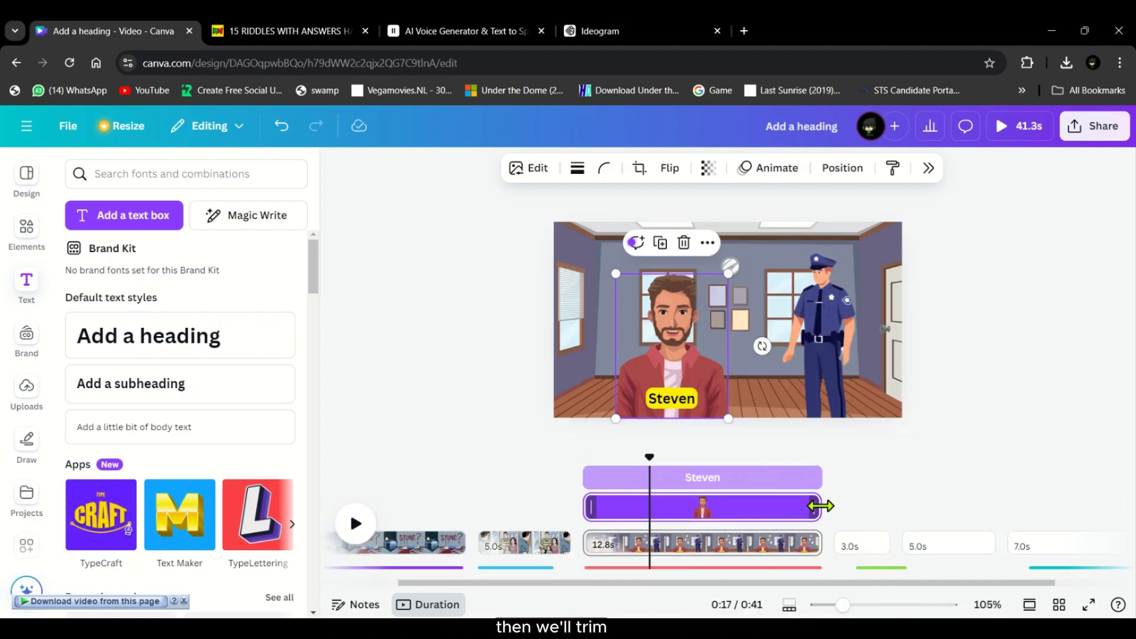
left_click_drag(820, 506, 651, 519)
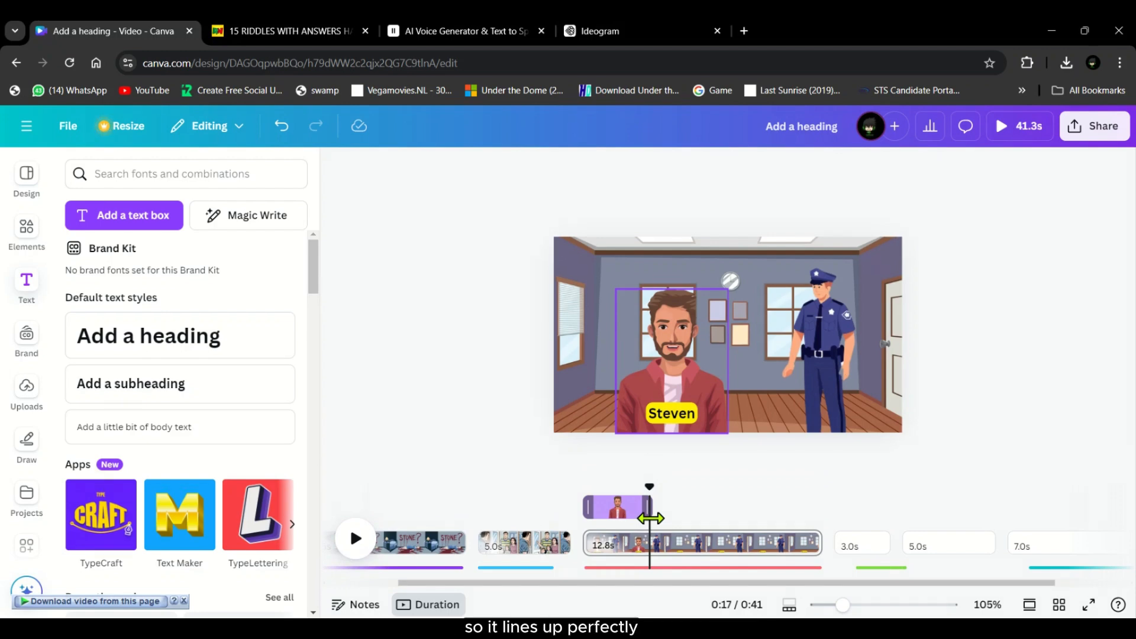
Trim the name label's timing to end at 0:17, together with the bearded man.
left_click(674, 413)
left_click(707, 360)
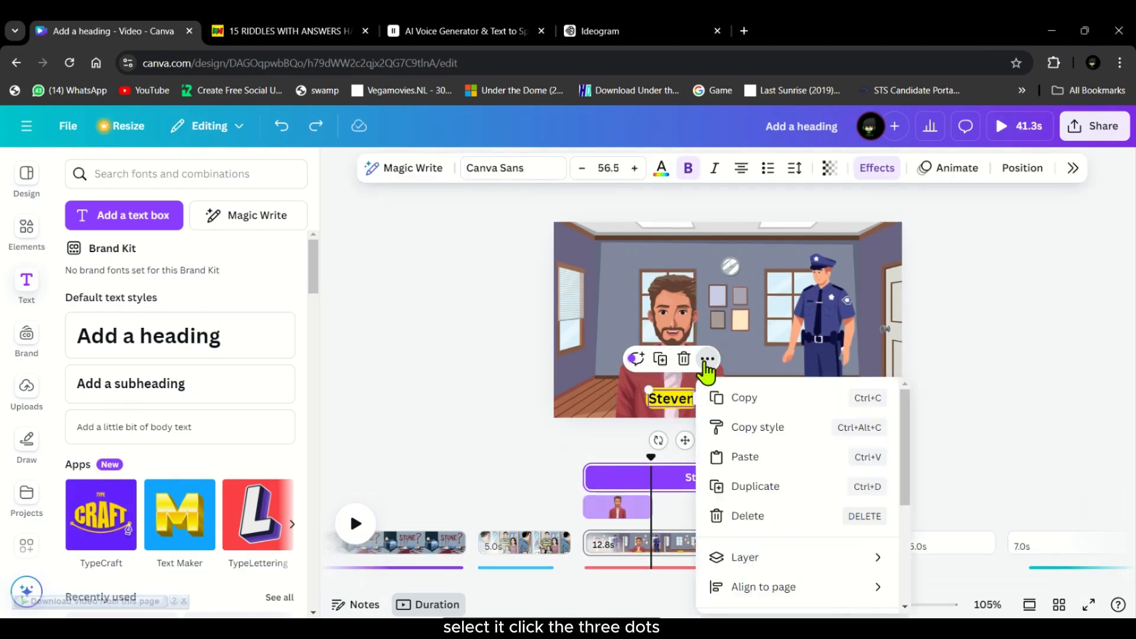
scroll(781, 521, "down", 3)
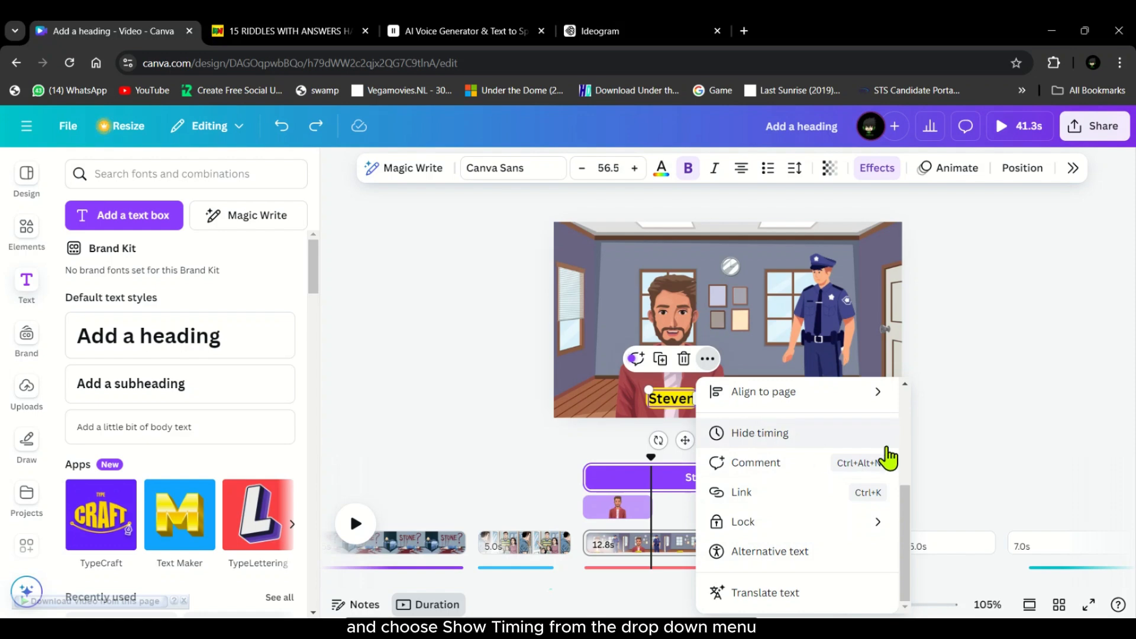
left_click(725, 426)
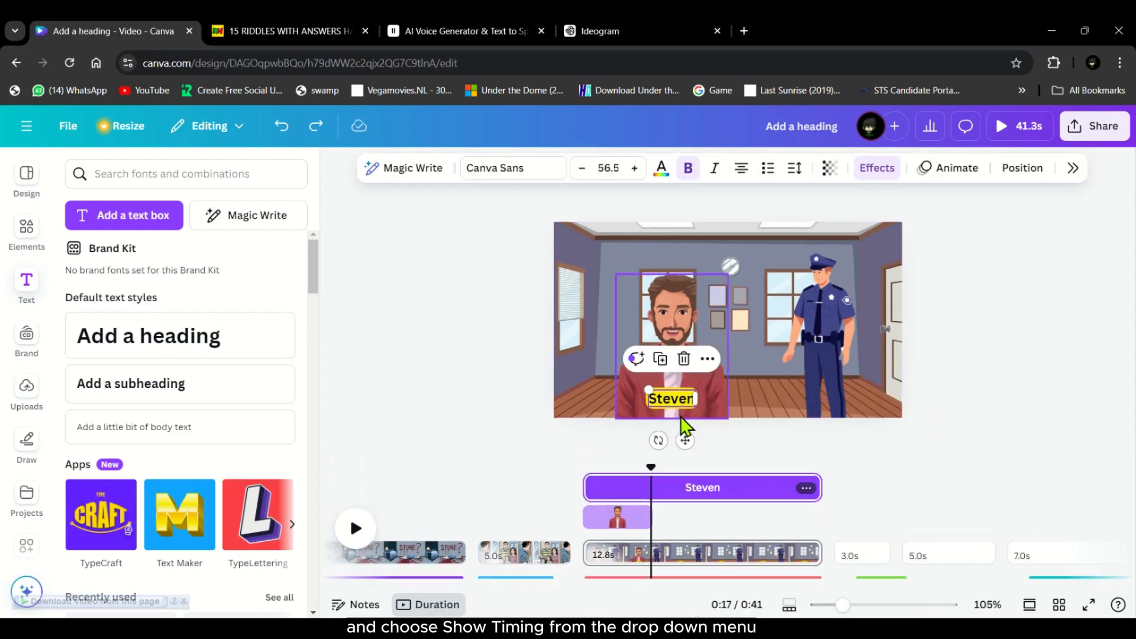
left_click_drag(819, 480, 650, 497)
left_click(650, 498)
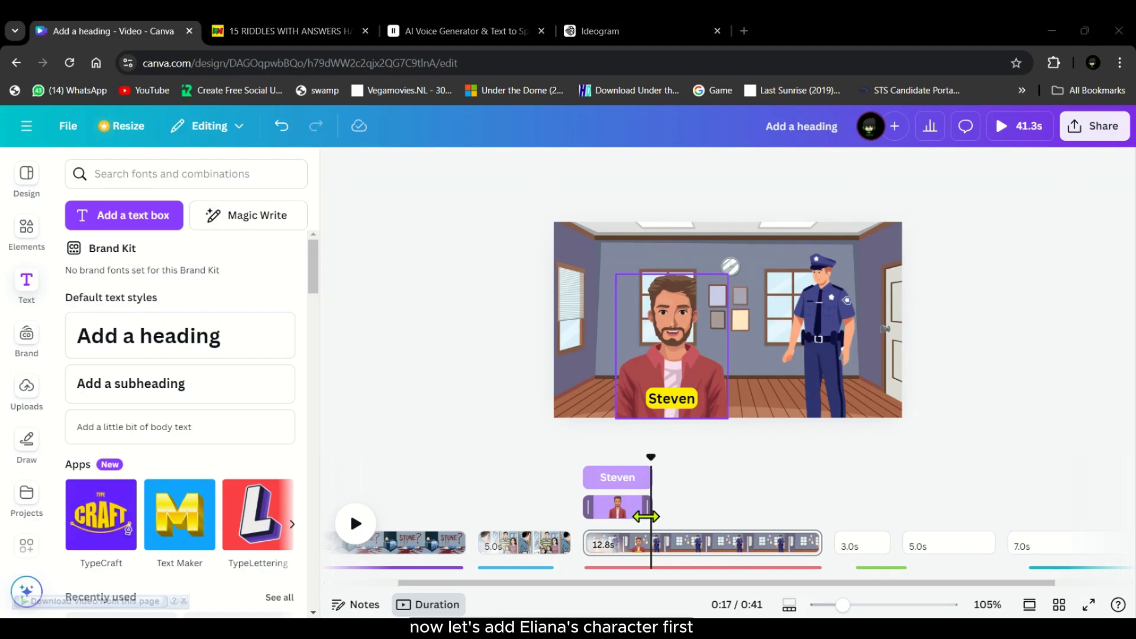
Search the graphics for "women", add the black-haired woman in red at 0:17, and enlarge her over the bearded man.
left_click(655, 460)
left_click(608, 457)
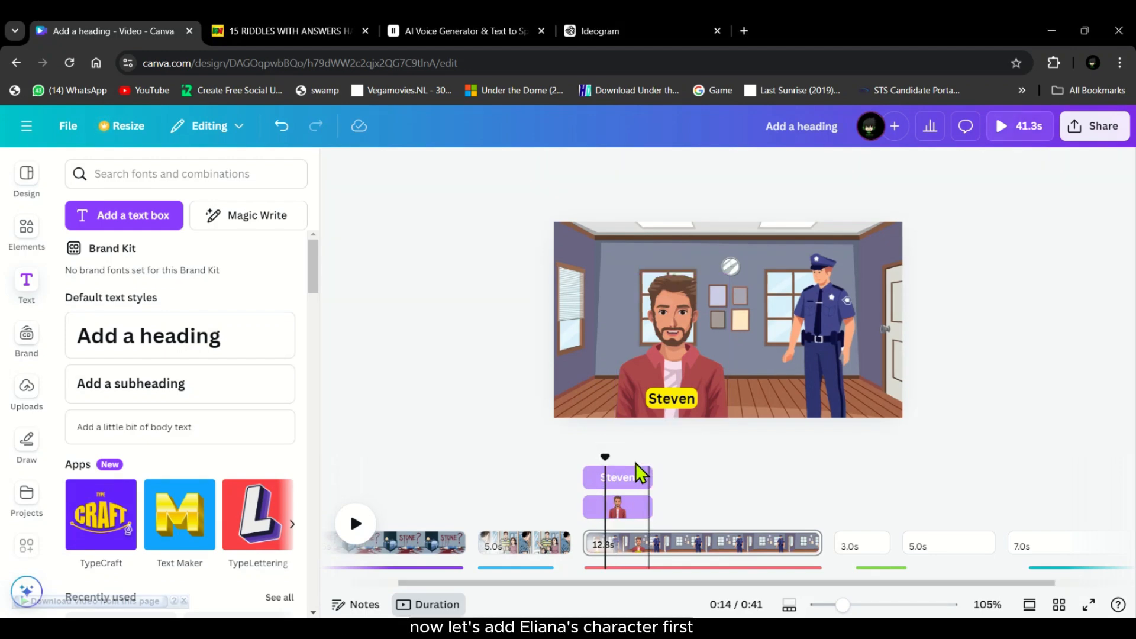
left_click_drag(609, 456, 656, 461)
left_click(43, 232)
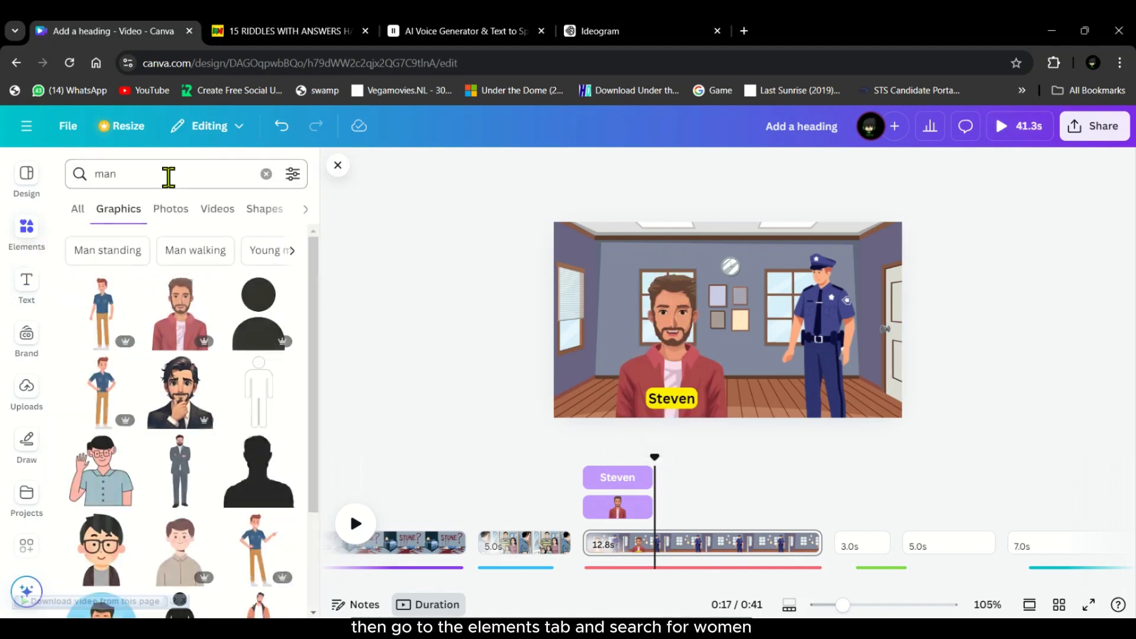
left_click(168, 176)
type("wome")
key("Return")
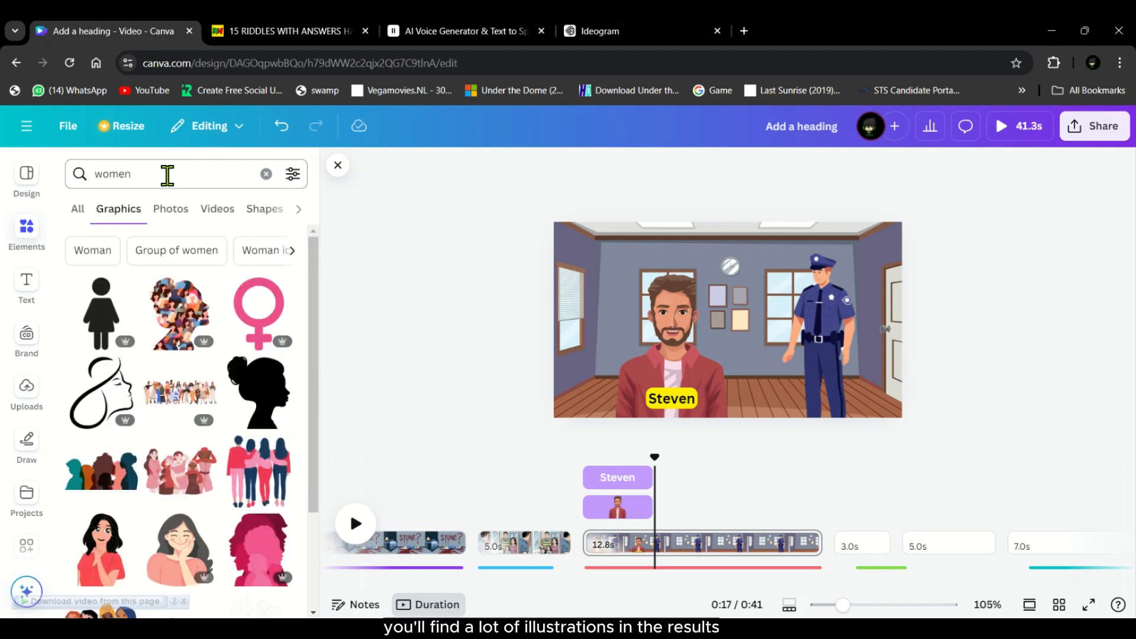
scroll(193, 360, "down", 2)
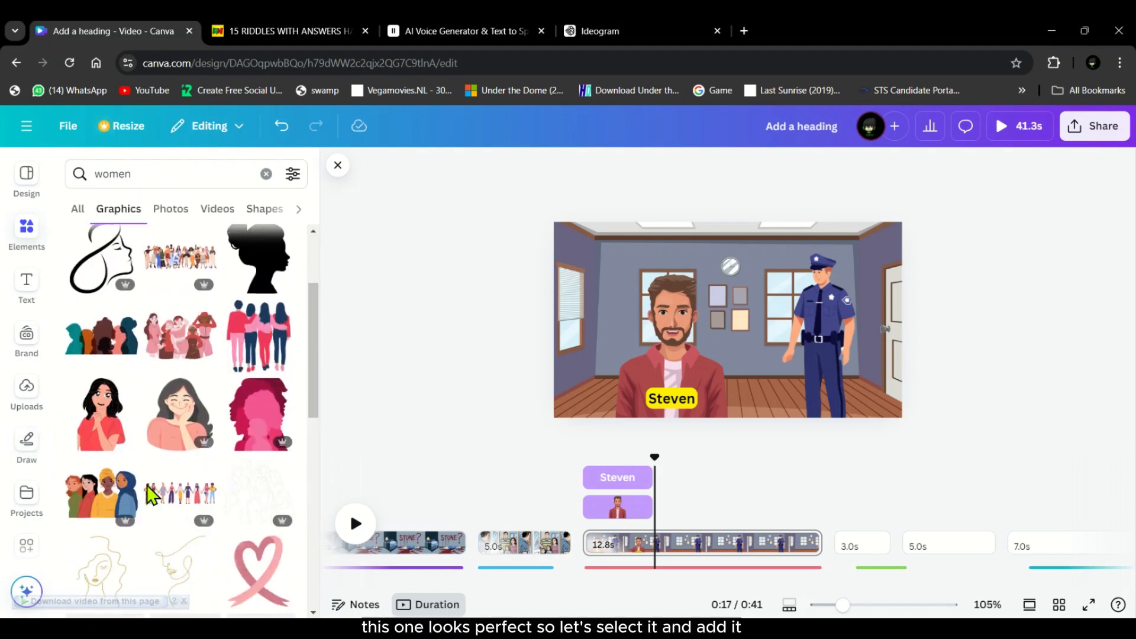
left_click(102, 434)
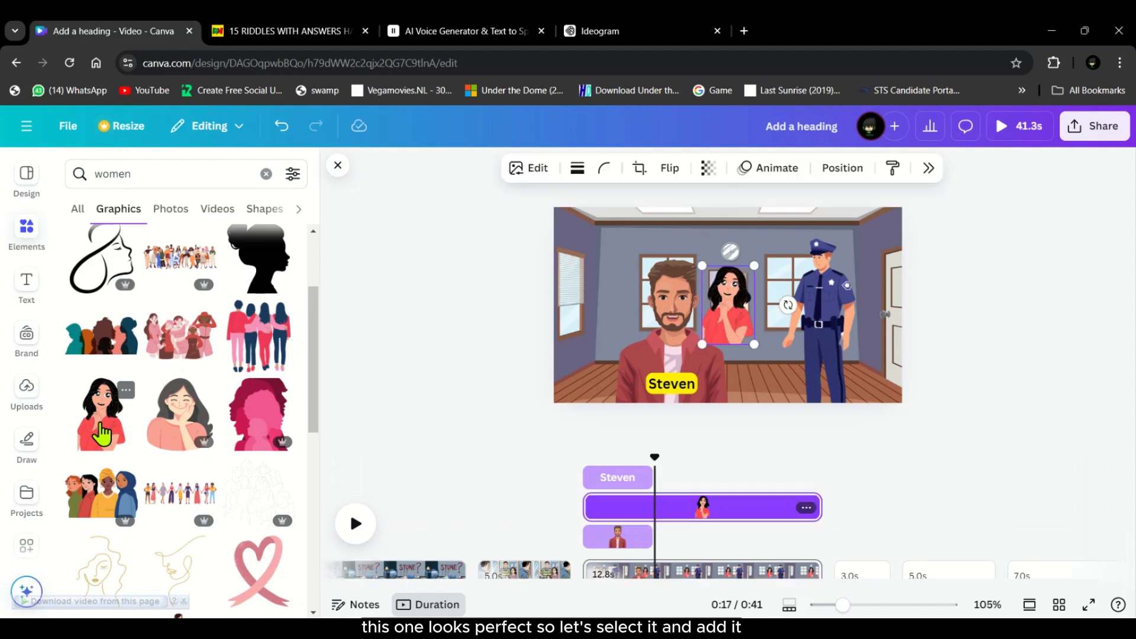
left_click_drag(669, 391, 645, 391)
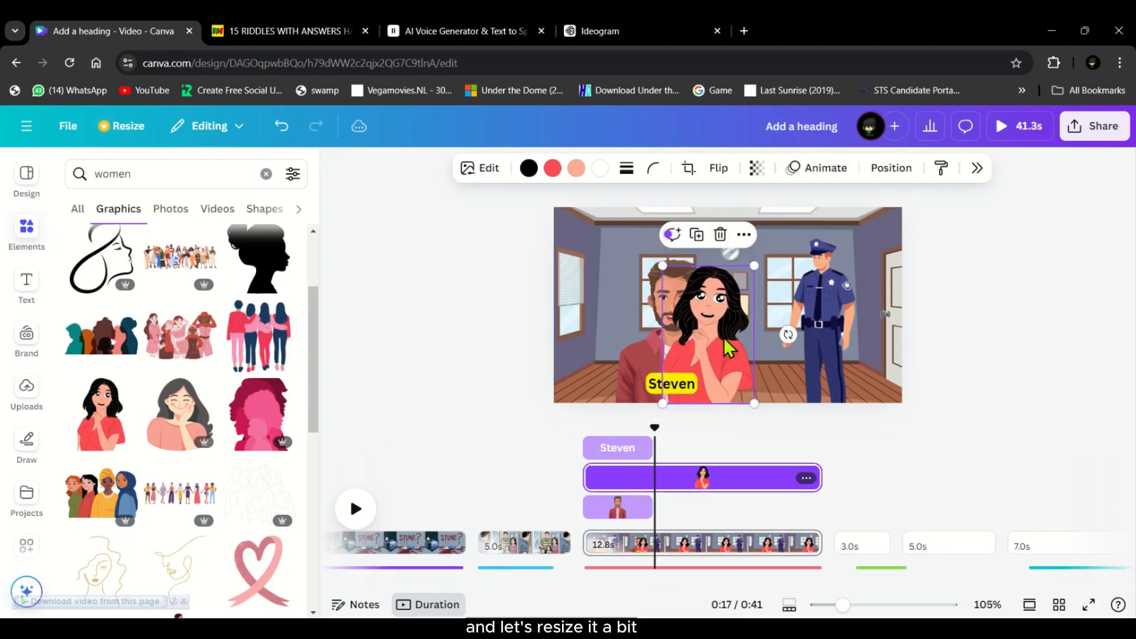
left_click_drag(707, 325, 686, 330)
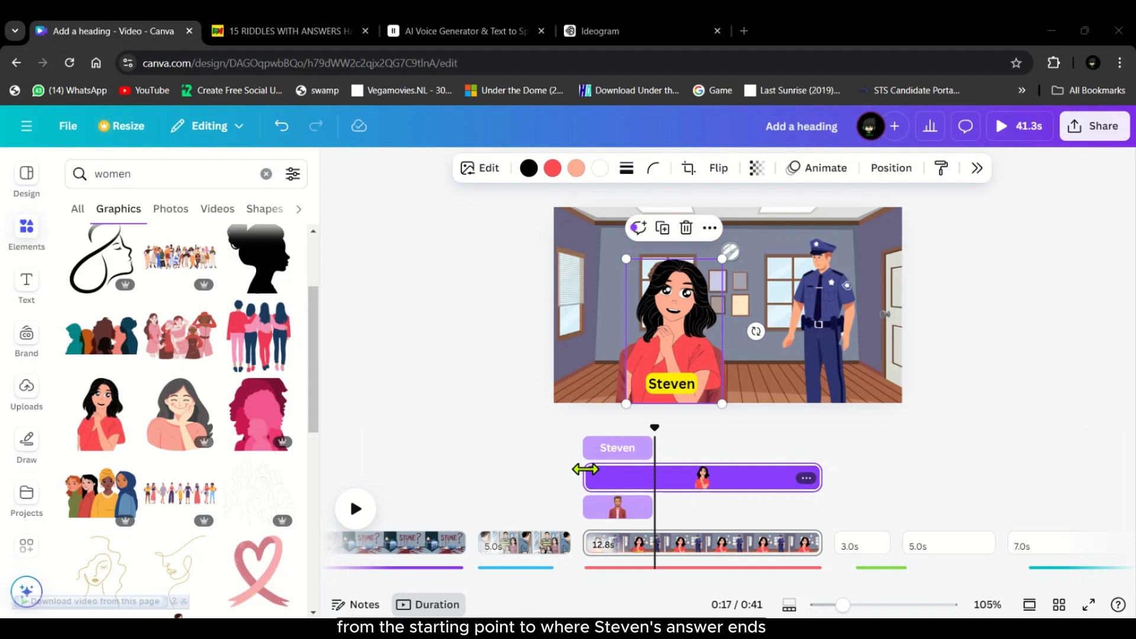
Trim the woman's timing to start where the man's ends and finish at the end of her answer at 0:19.
left_click_drag(590, 474, 651, 473)
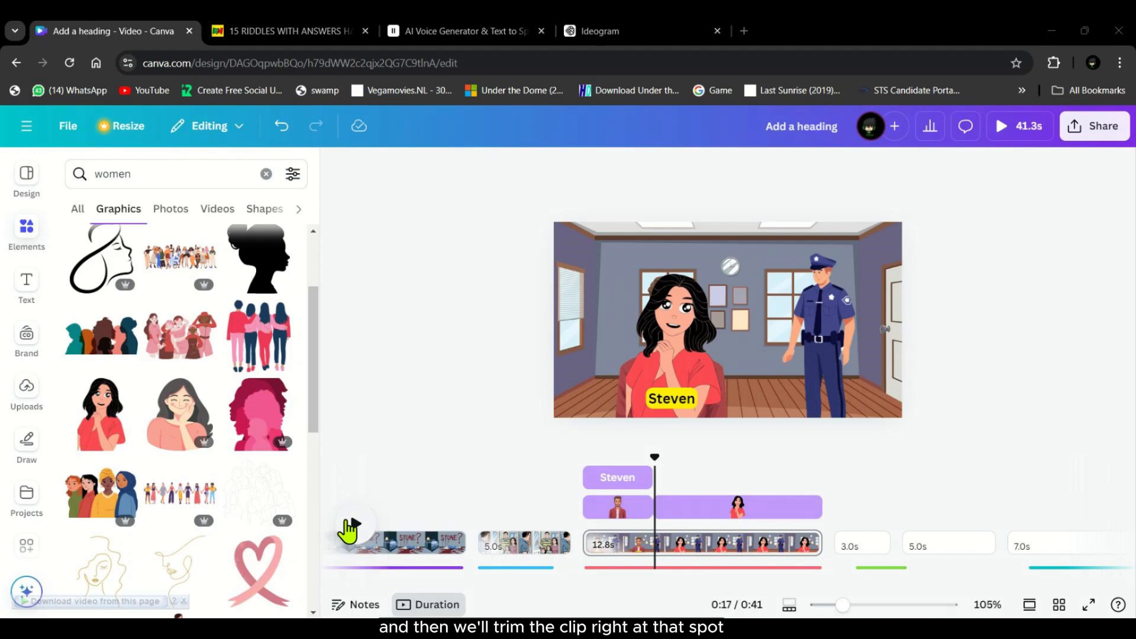
left_click(350, 525)
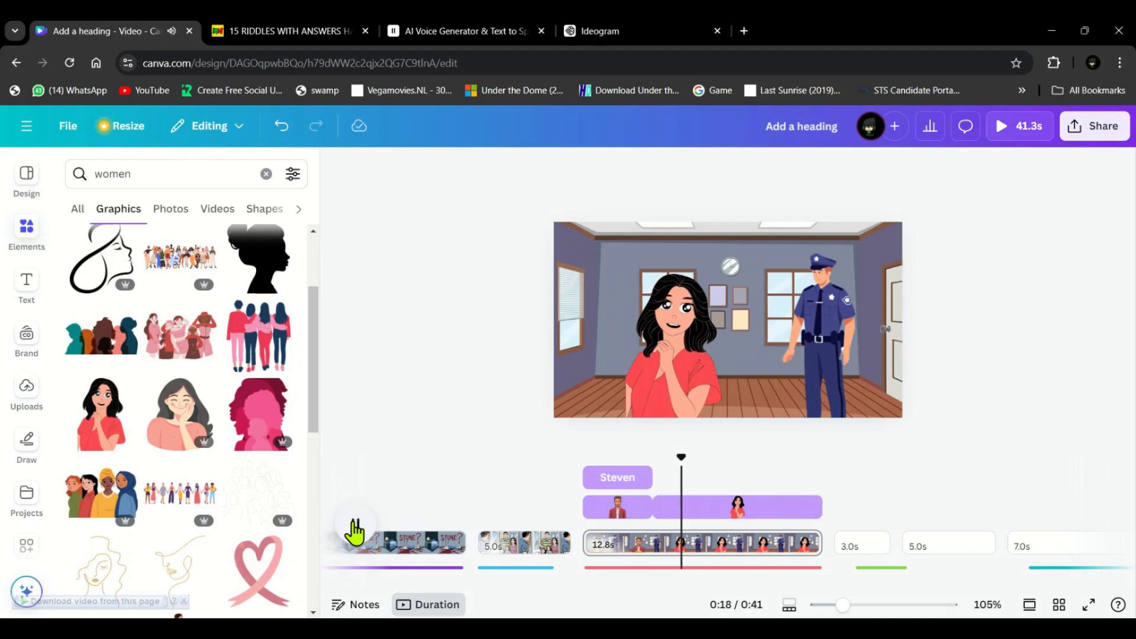
left_click(355, 527)
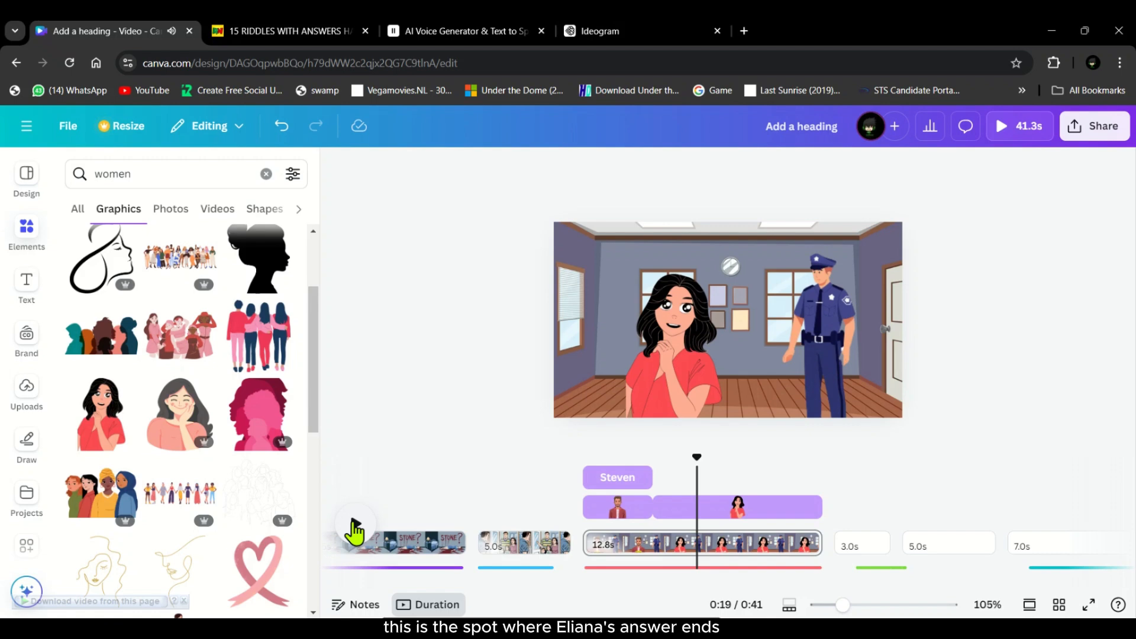
left_click_drag(816, 507, 692, 518)
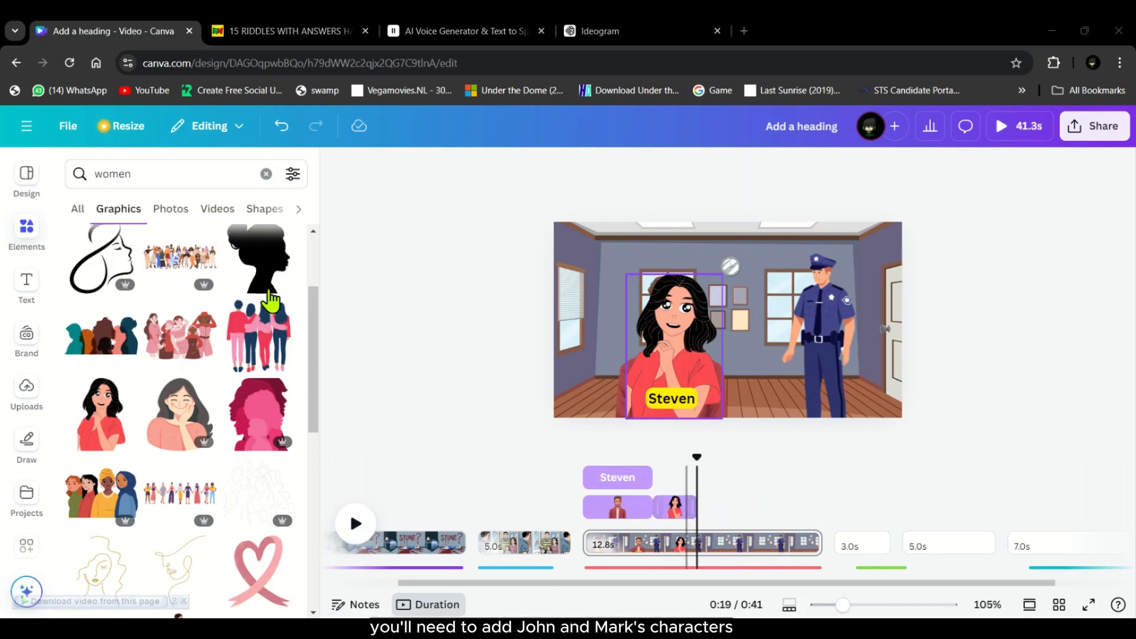
Search the graphics for "man", add the bearded man in the black suit, and start his timing at 0:19 where the woman's ends.
left_click(53, 166)
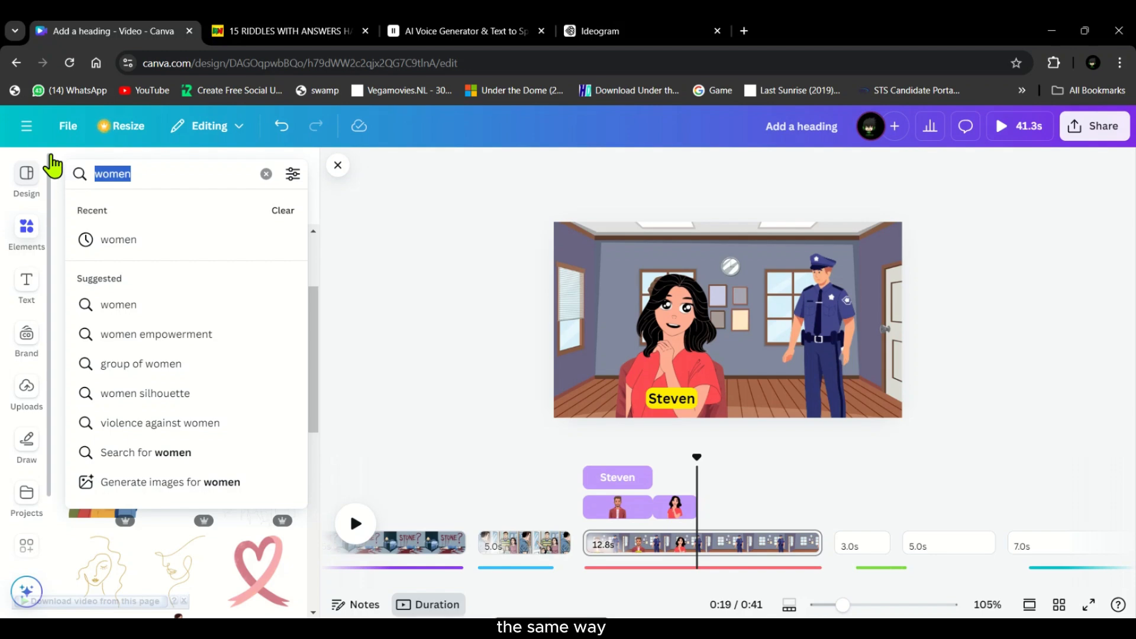
type("man")
key("Return")
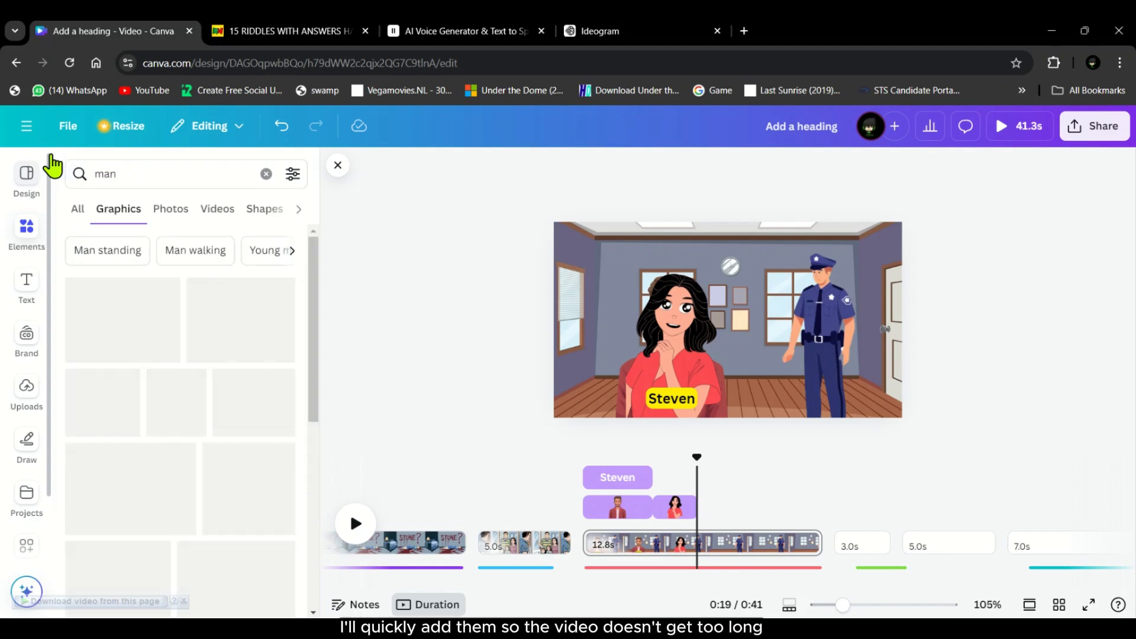
scroll(180, 331, "down", 2)
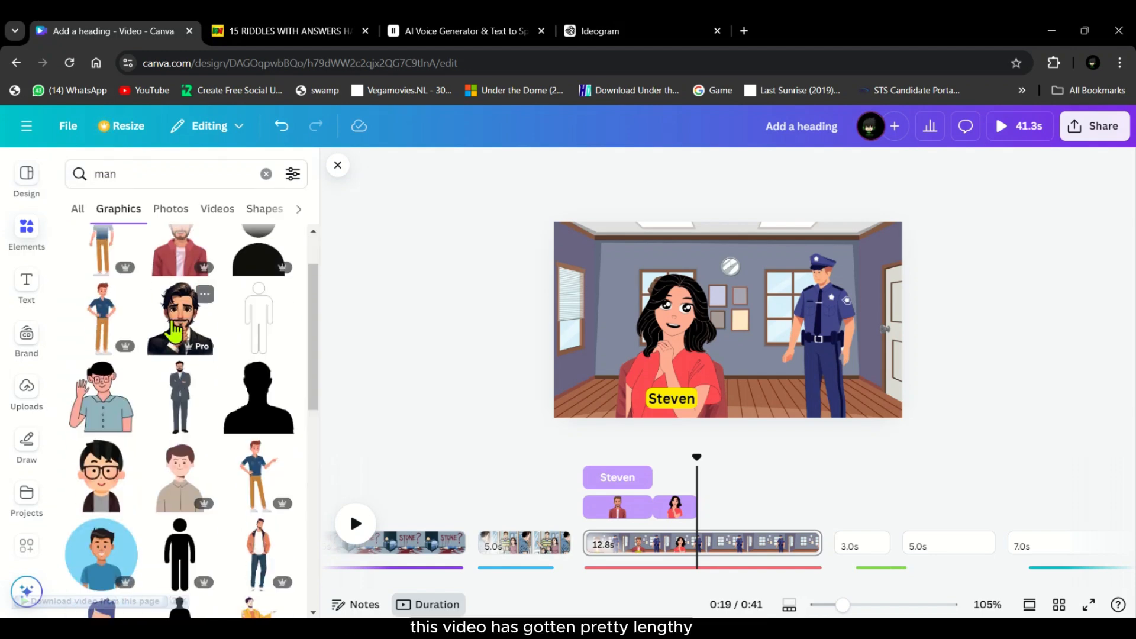
left_click(180, 319)
left_click_drag(586, 479, 709, 486)
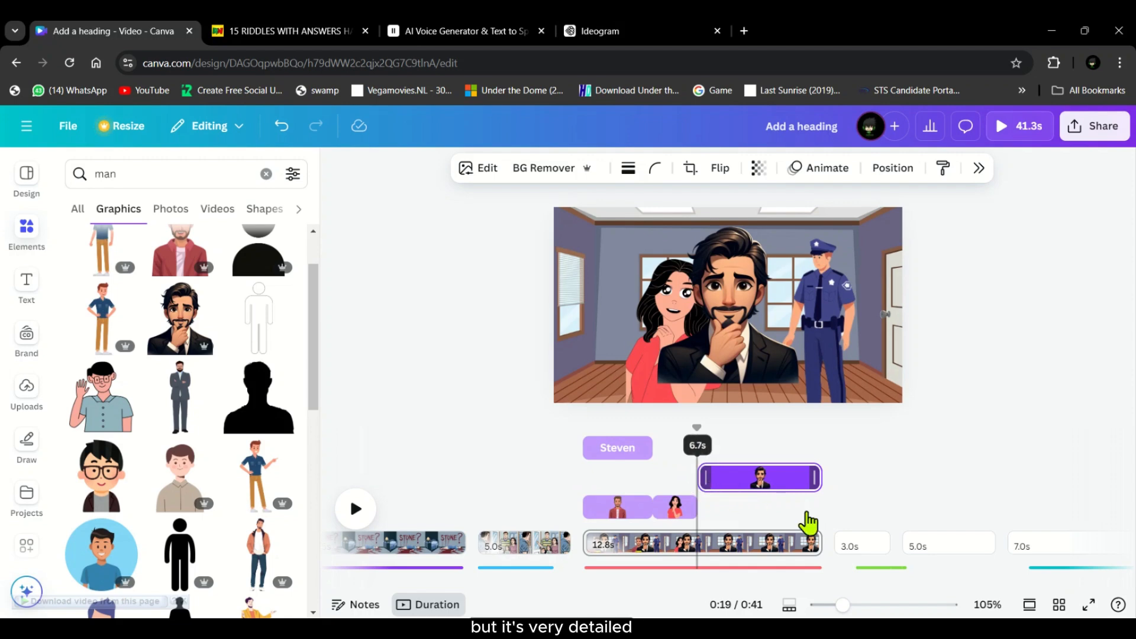
left_click_drag(811, 479, 819, 508)
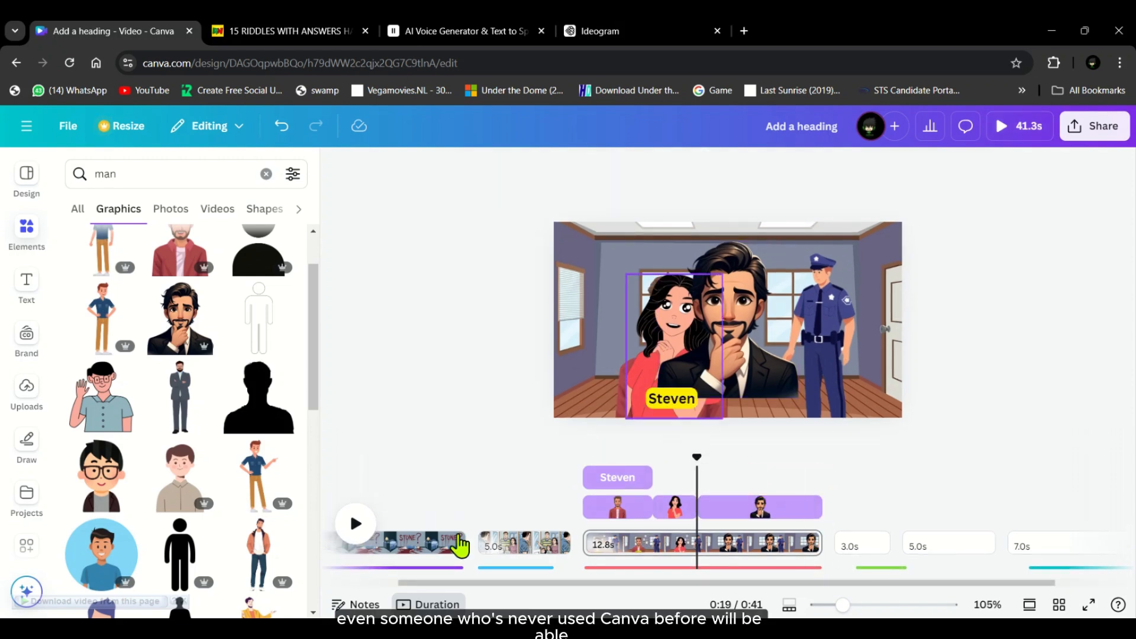
Trim the suited man's timing to finish at the end of his answer at 0:23, and place him over the woman.
left_click(356, 529)
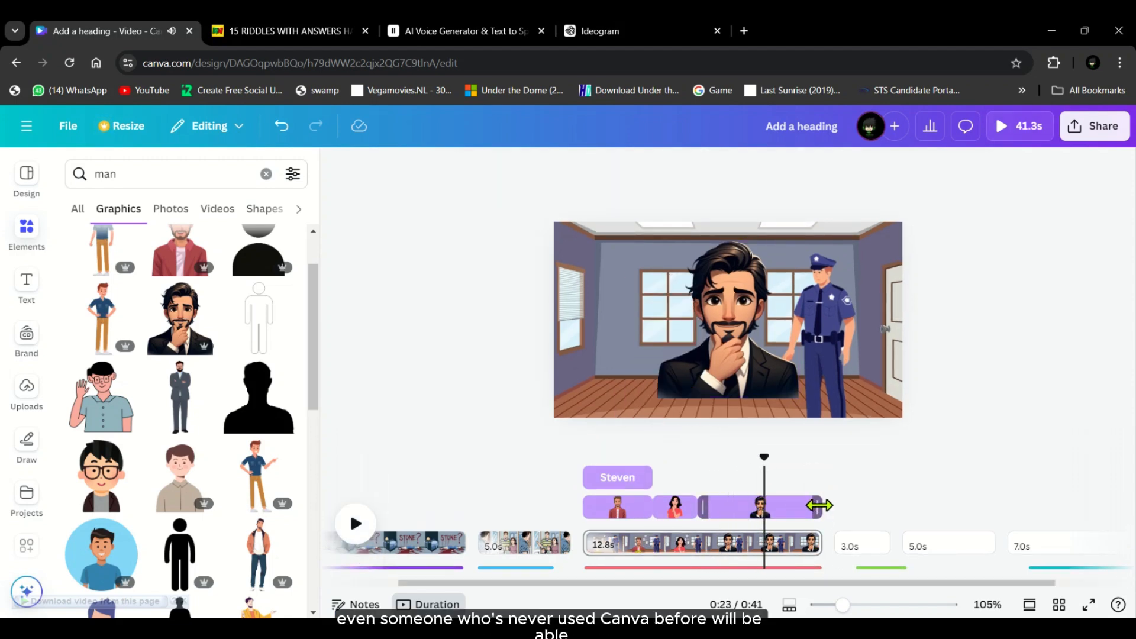
left_click_drag(820, 508, 765, 507)
left_click_drag(688, 356, 691, 366)
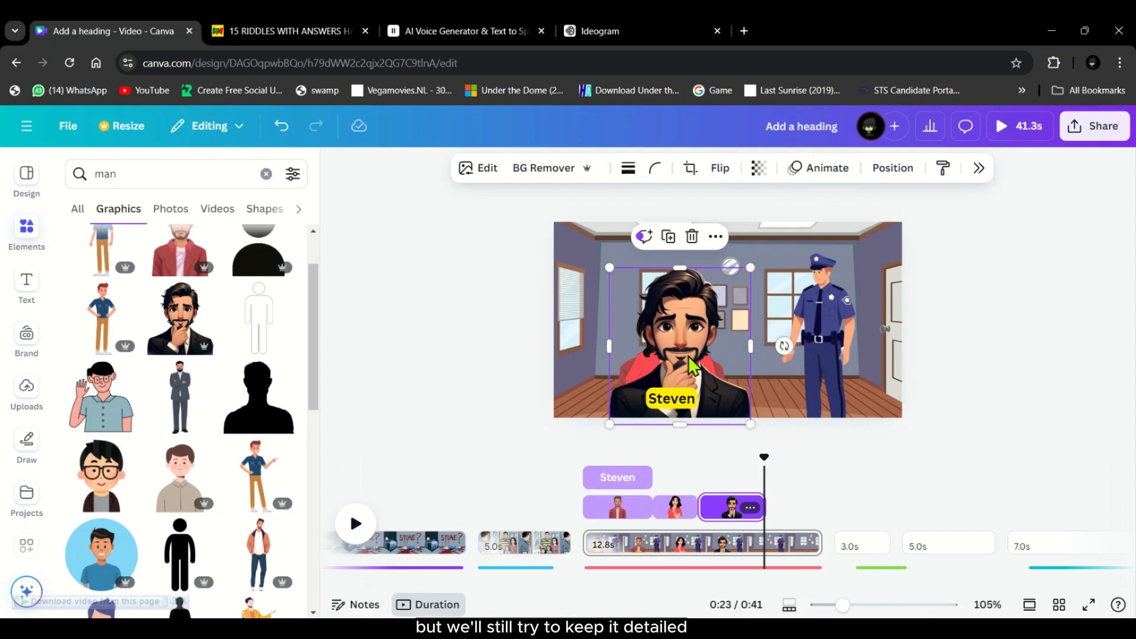
Add the man in the blue sweater starting at 0:23 after the suited man, and enlarge him over the other suspects.
scroll(210, 418, "down", 5)
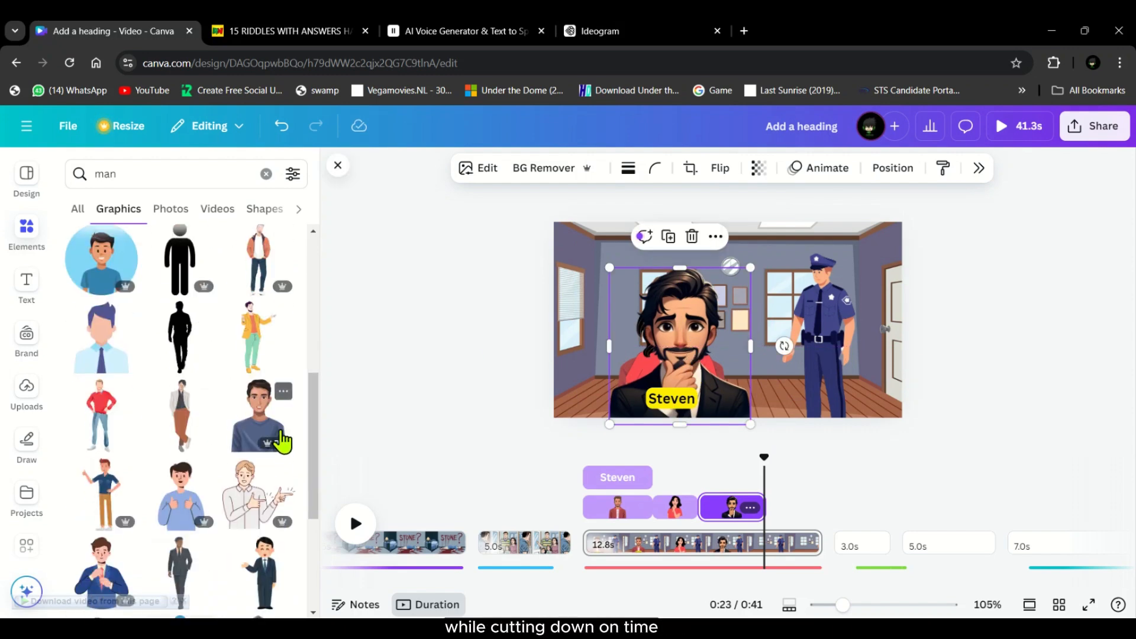
left_click(283, 442)
left_click_drag(598, 496, 799, 503)
left_click(356, 523)
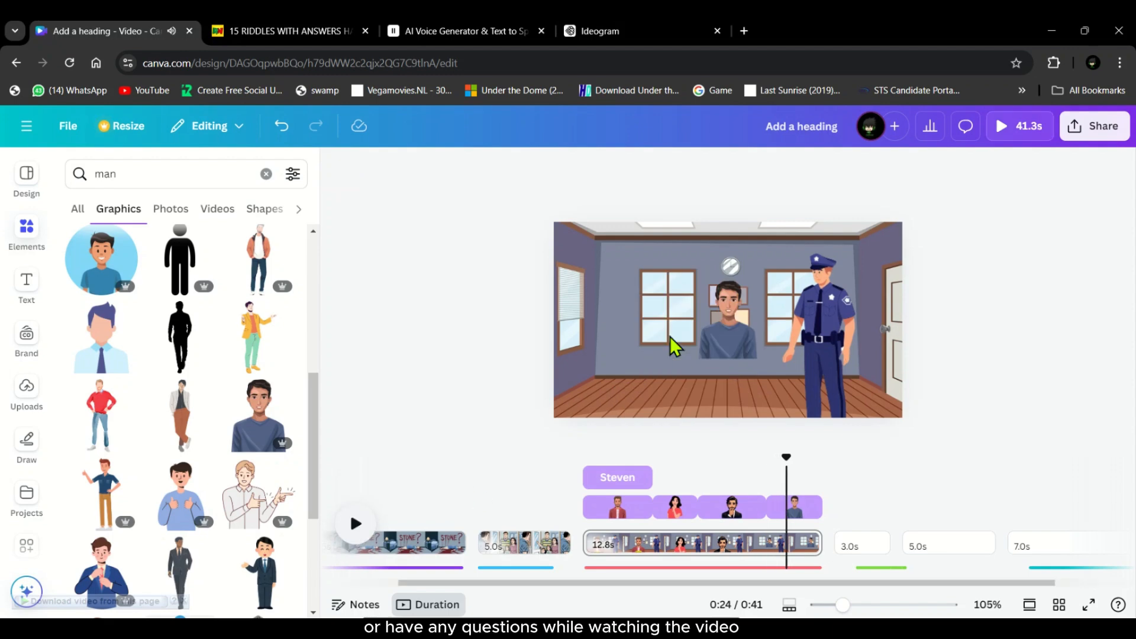
left_click_drag(729, 332, 650, 386)
left_click_drag(621, 341, 665, 322)
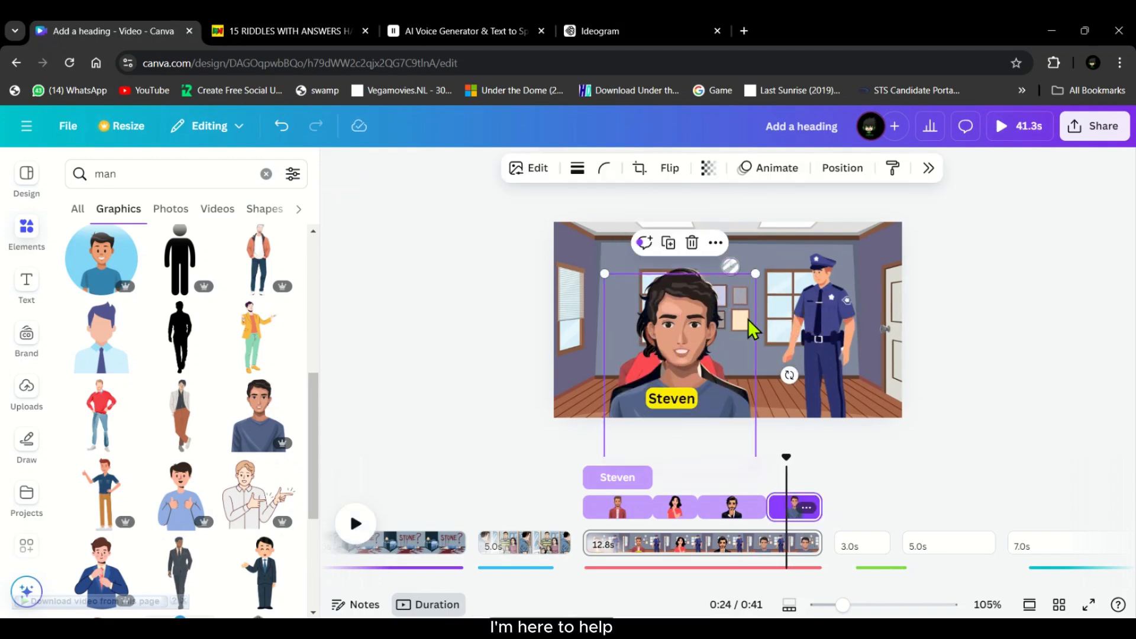
Play the rest of the third page, then replay it from its start at 0:13 to check the suspects' timing.
key("space")
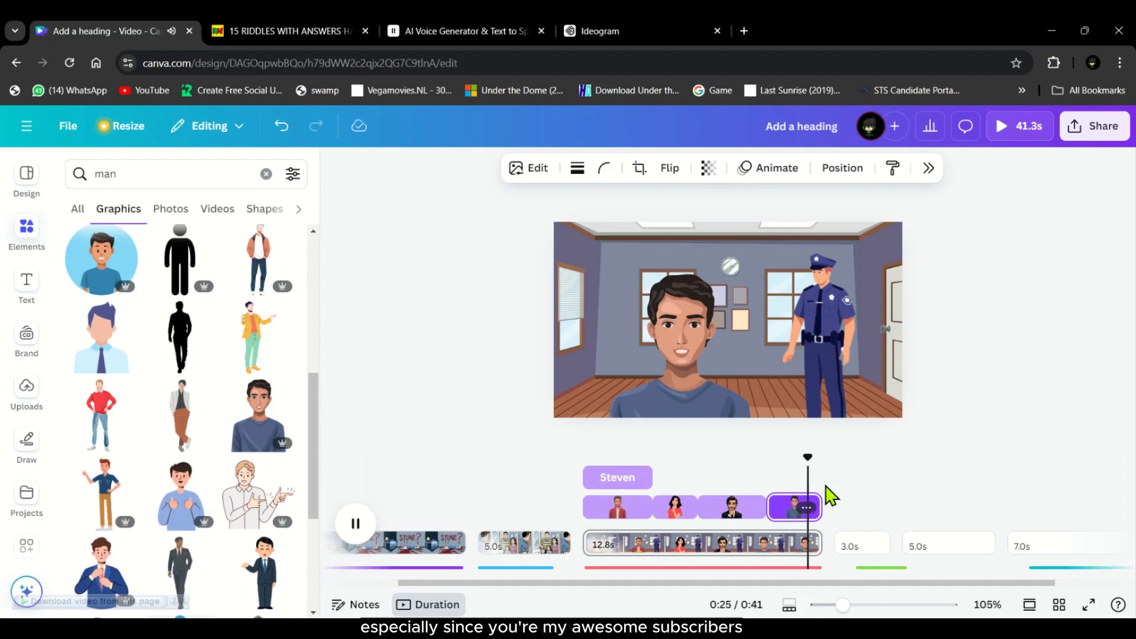
left_click_drag(836, 458, 571, 460)
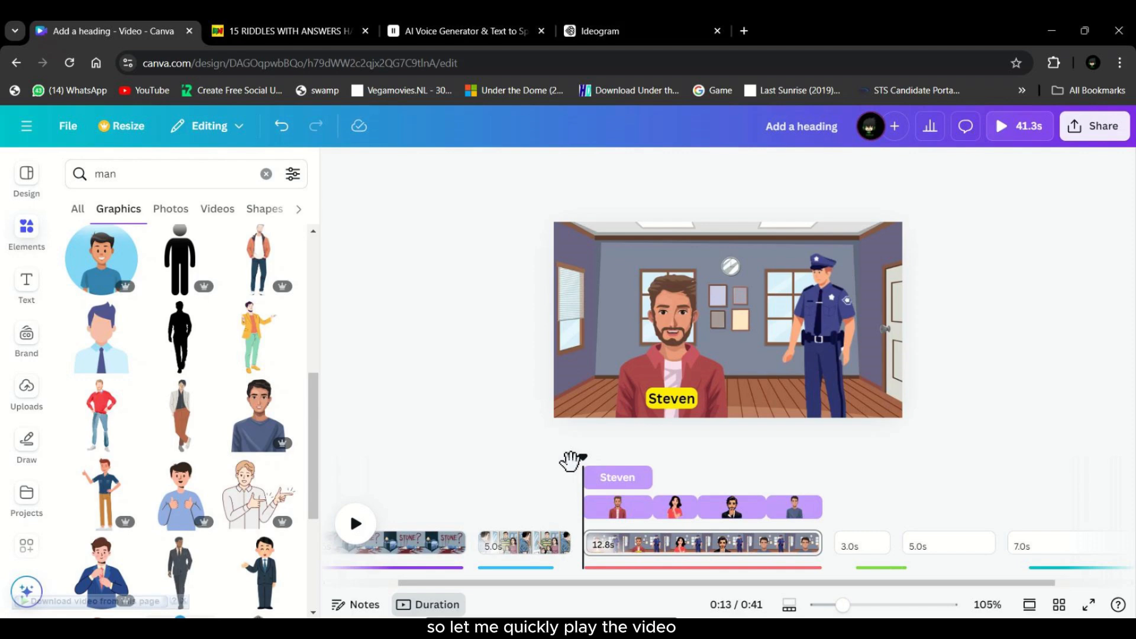
left_click(356, 524)
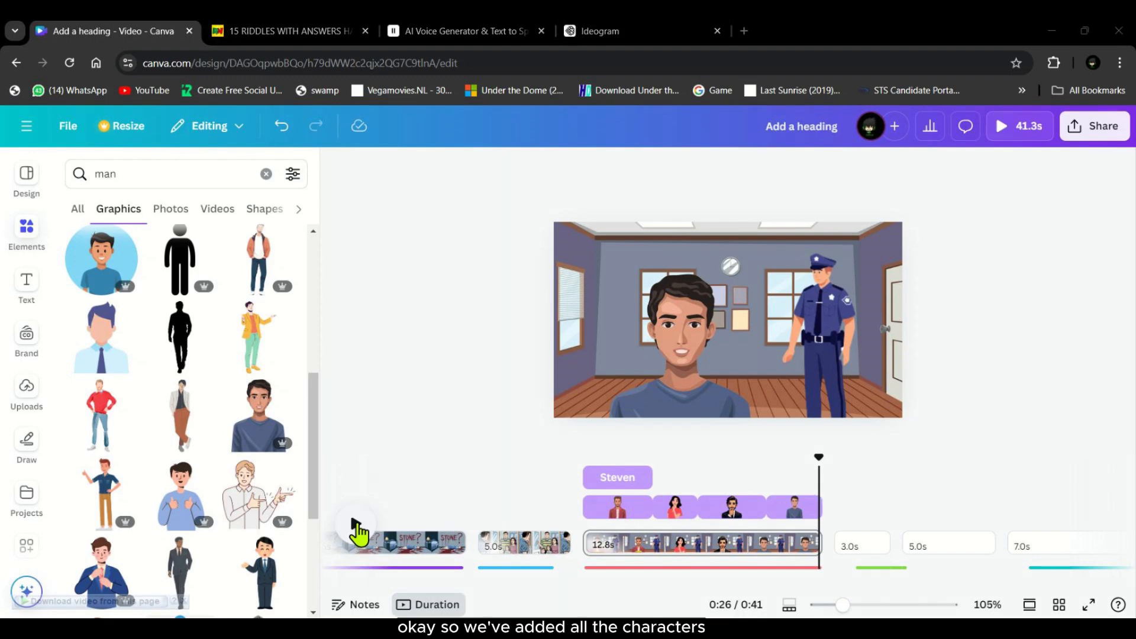
Copy and paste the first suspect's name label, and trim the copy to run with the woman from 0:17 to 0:19.
left_click(622, 487)
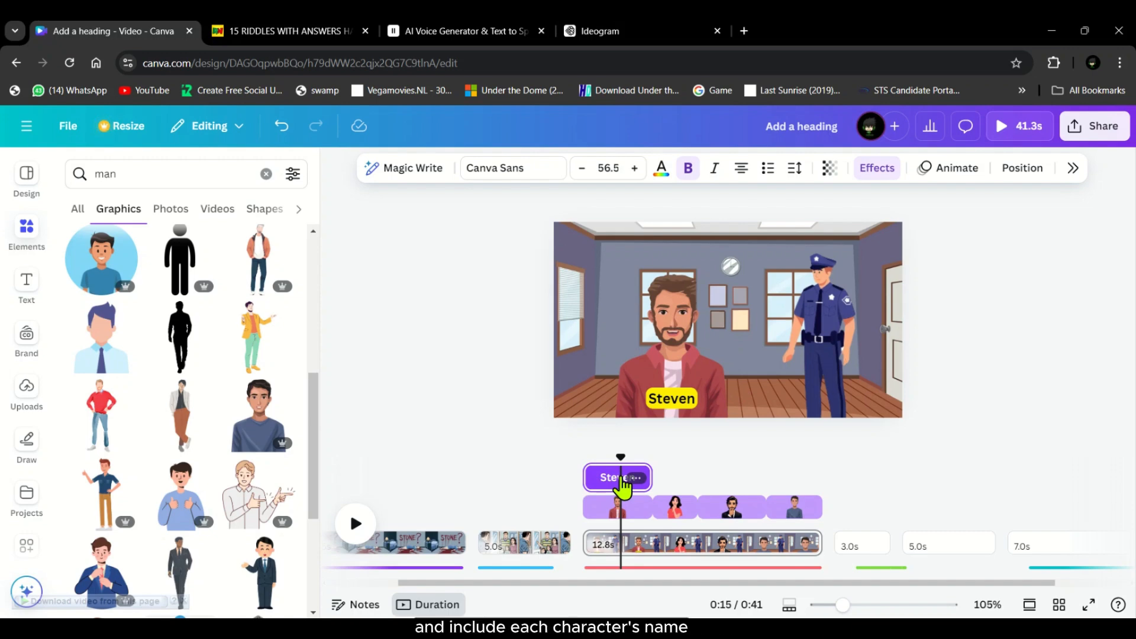
right_click(623, 487)
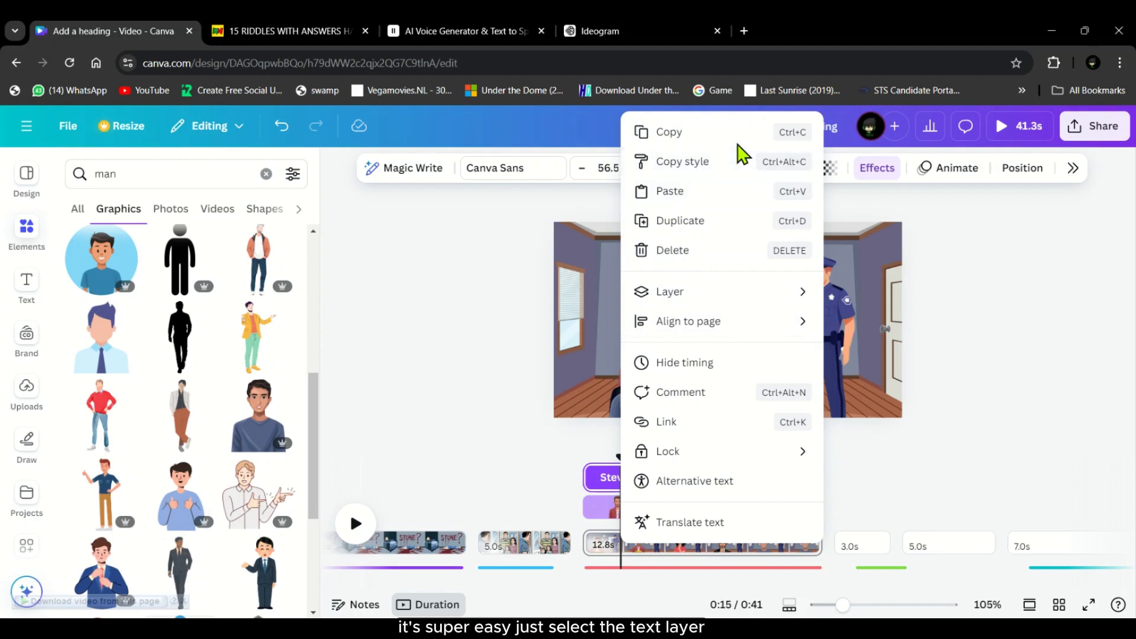
left_click(686, 134)
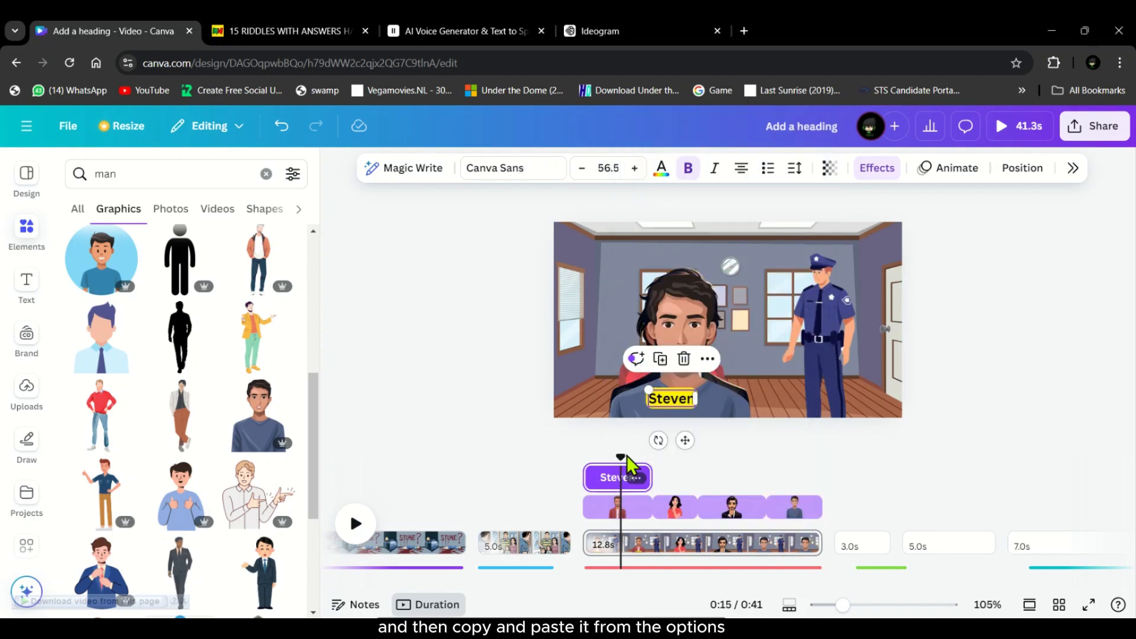
left_click_drag(621, 459, 652, 450)
key("ctrl+v")
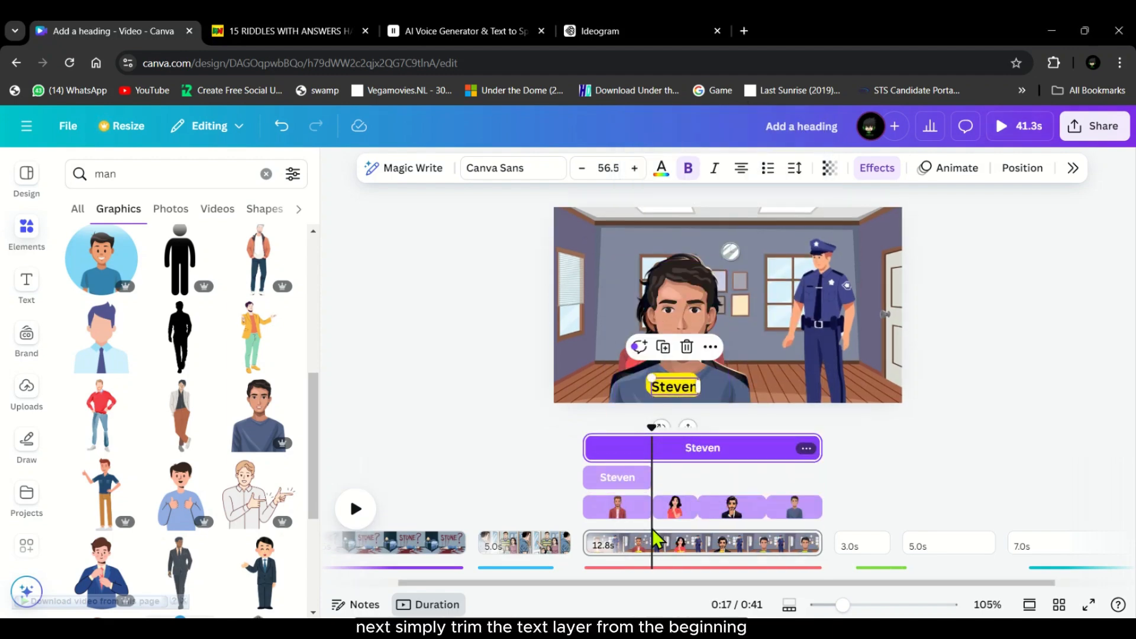
mouse_move(585, 453)
left_click_drag(611, 455, 652, 457)
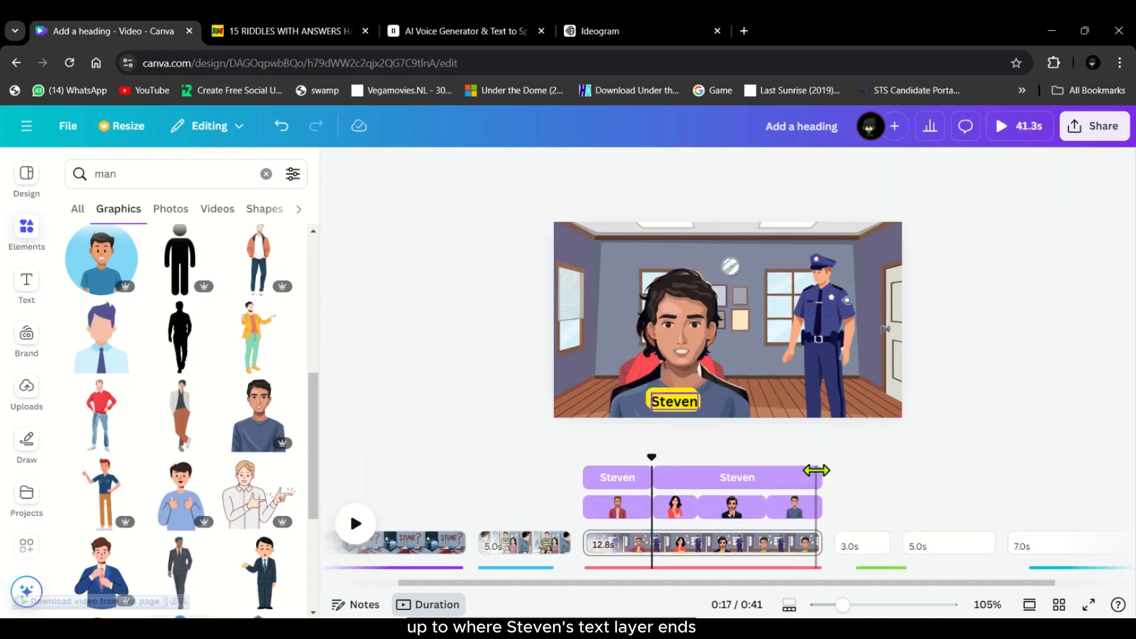
left_click_drag(822, 477, 720, 477)
left_click_drag(653, 456, 697, 477)
Change the woman's label to the second suspect's name and play the page to the end of her answer at 0:19.
left_click(675, 507)
left_click(665, 477)
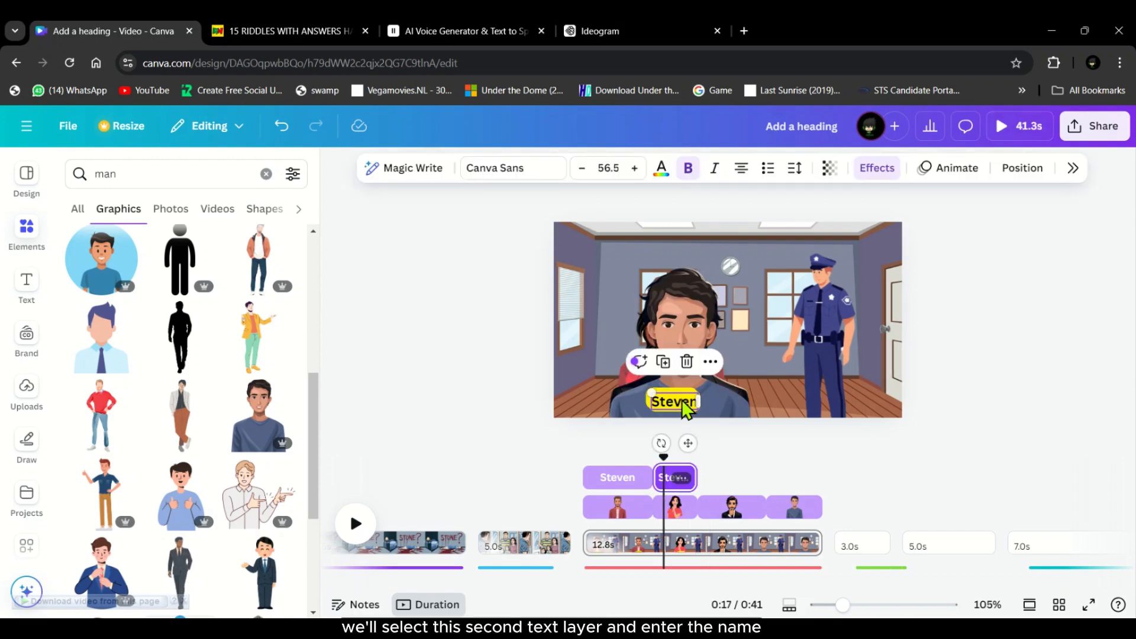
double_click(676, 401)
type("Eliana")
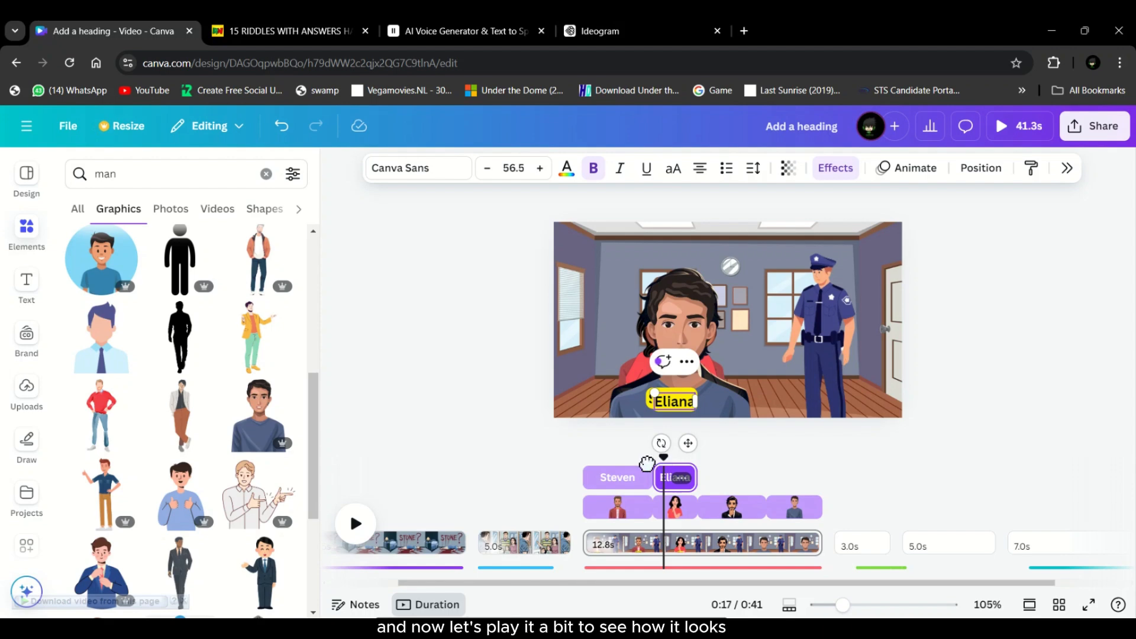
key("space")
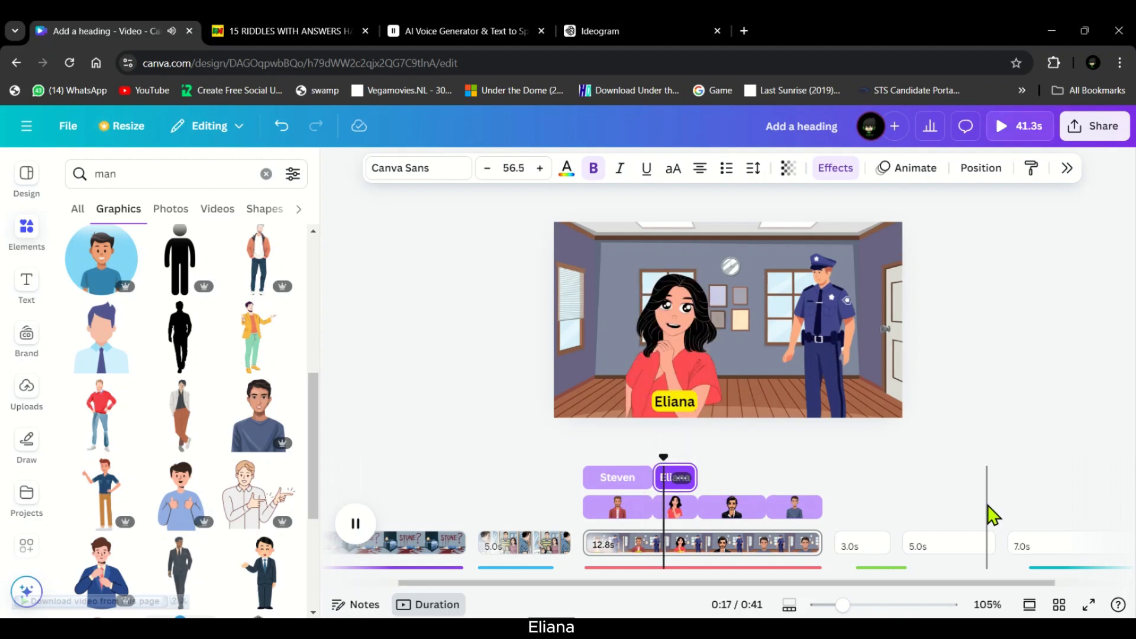
key("space")
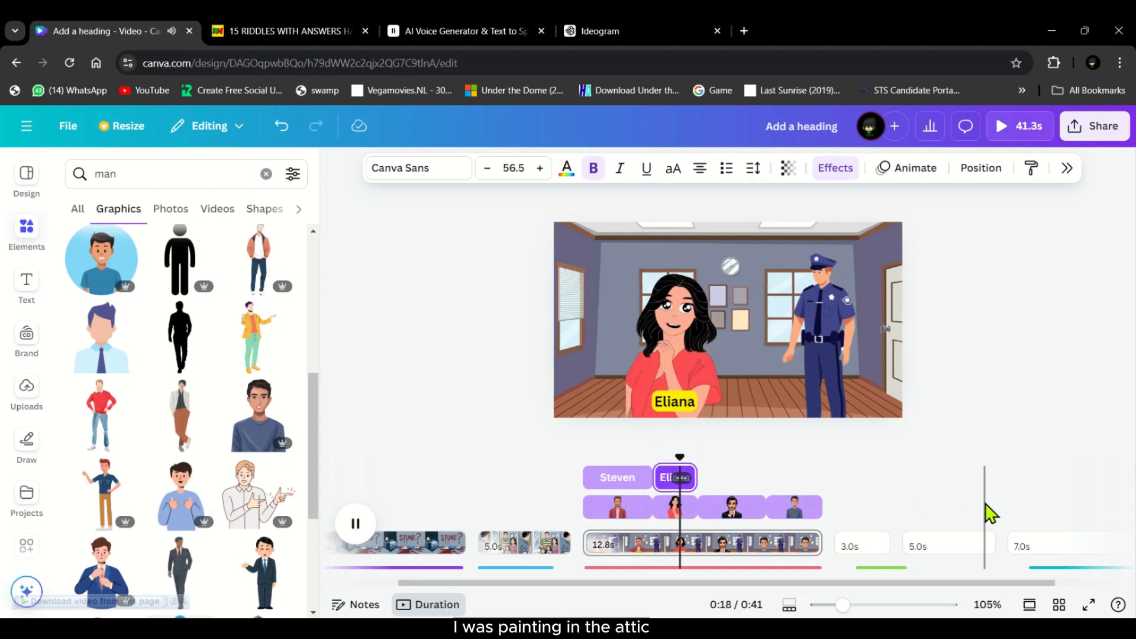
key("space")
Paste another name label, trim it to the suited man's timing from 0:19 to 0:23, and enter the third suspect's name.
key("ctrl+v")
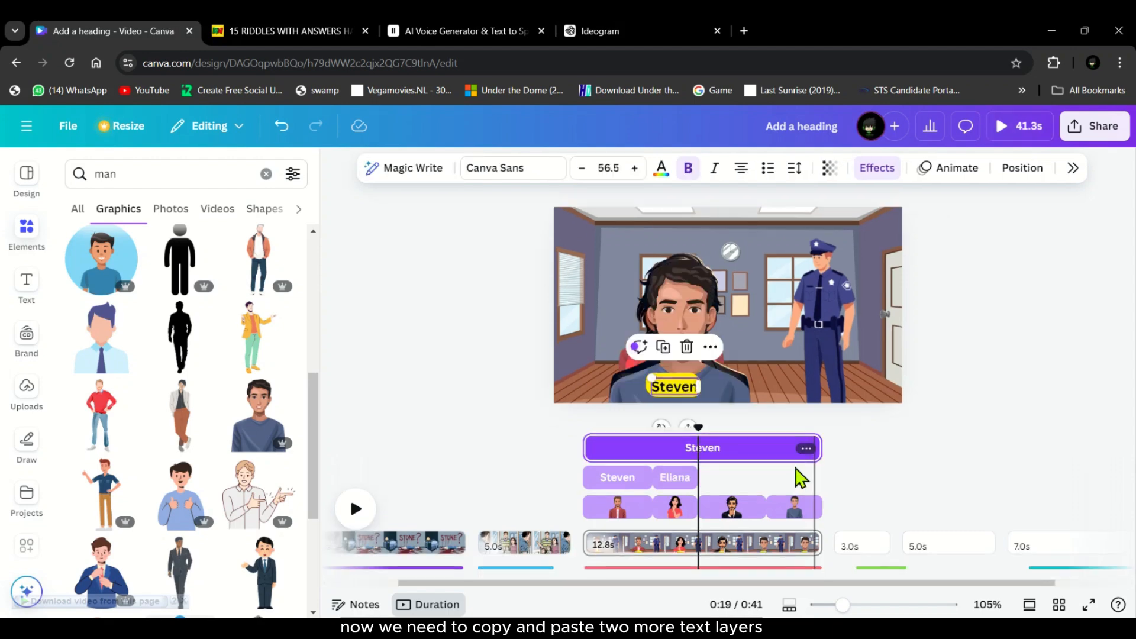
left_click_drag(586, 448, 766, 477)
left_click_drag(699, 428, 766, 462)
left_click(723, 477)
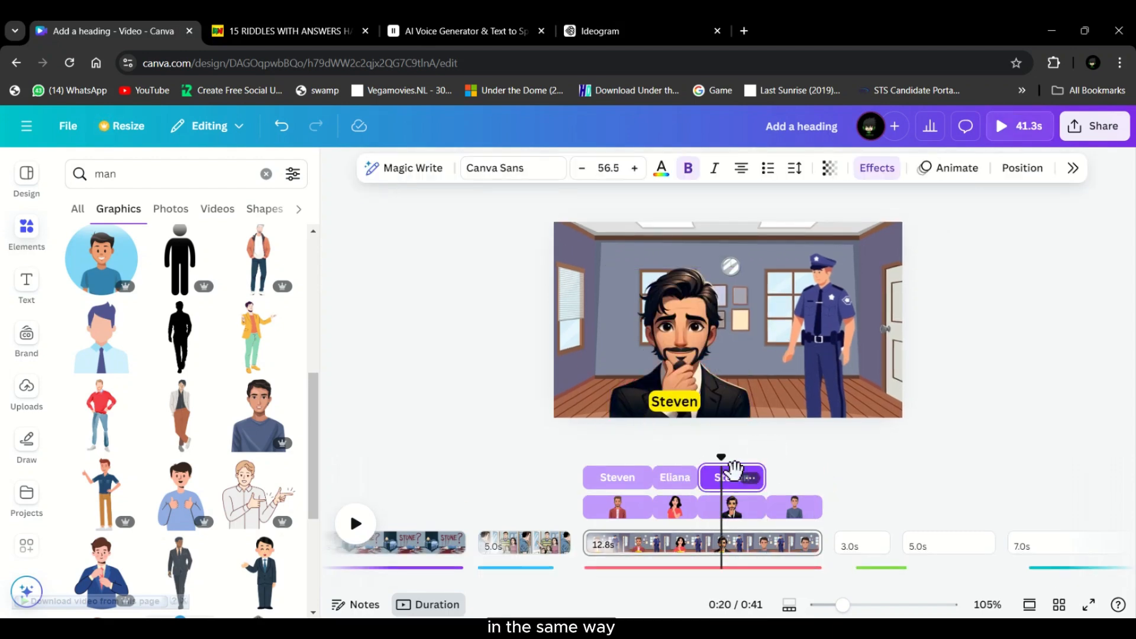
double_click(675, 403)
type("John")
left_click_drag(728, 452, 766, 453)
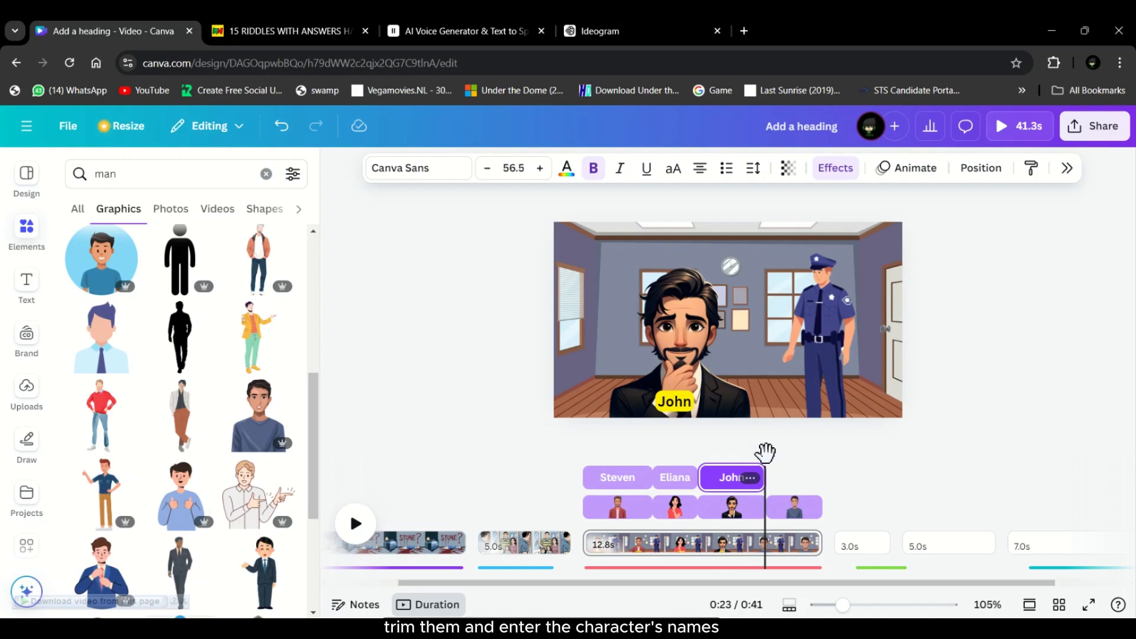
Paste a fourth name label, start it at 0:23 with the man in the blue sweater, and enter the fourth suspect's name.
key("ctrl+v")
mouse_move(587, 448)
left_mouse_down()
mouse_move(769, 448)
mouse_move(799, 480)
mouse_move(574, 462)
left_mouse_up()
double_click(669, 402)
type("Mark")
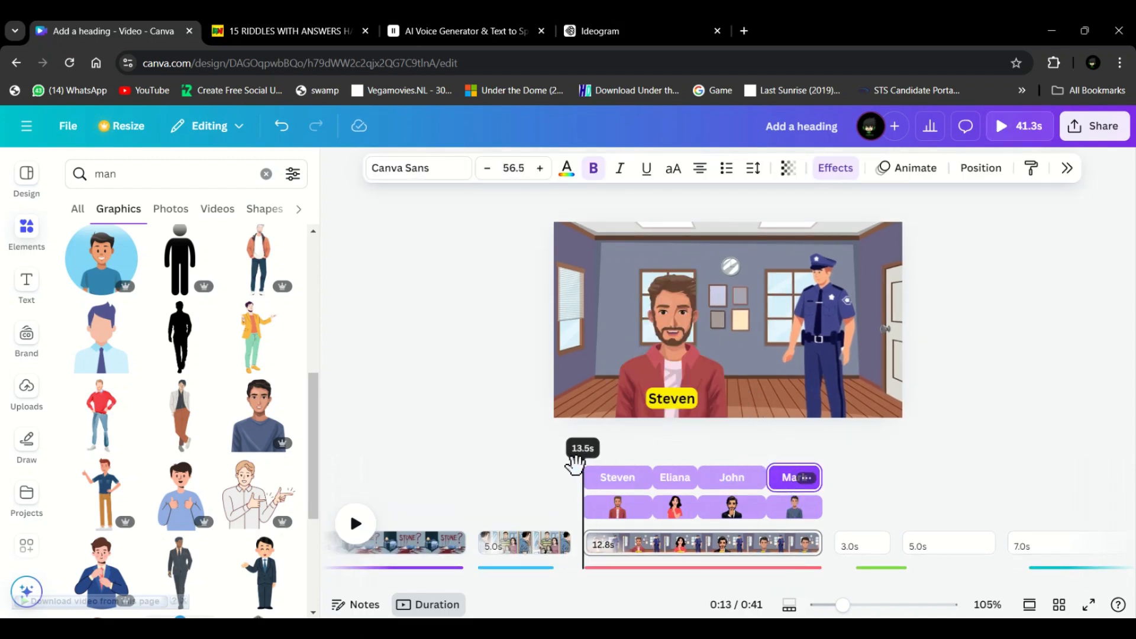
Play the video from the third page's start at 0:13 to review the labelled suspects and the narration that follows.
key("space")
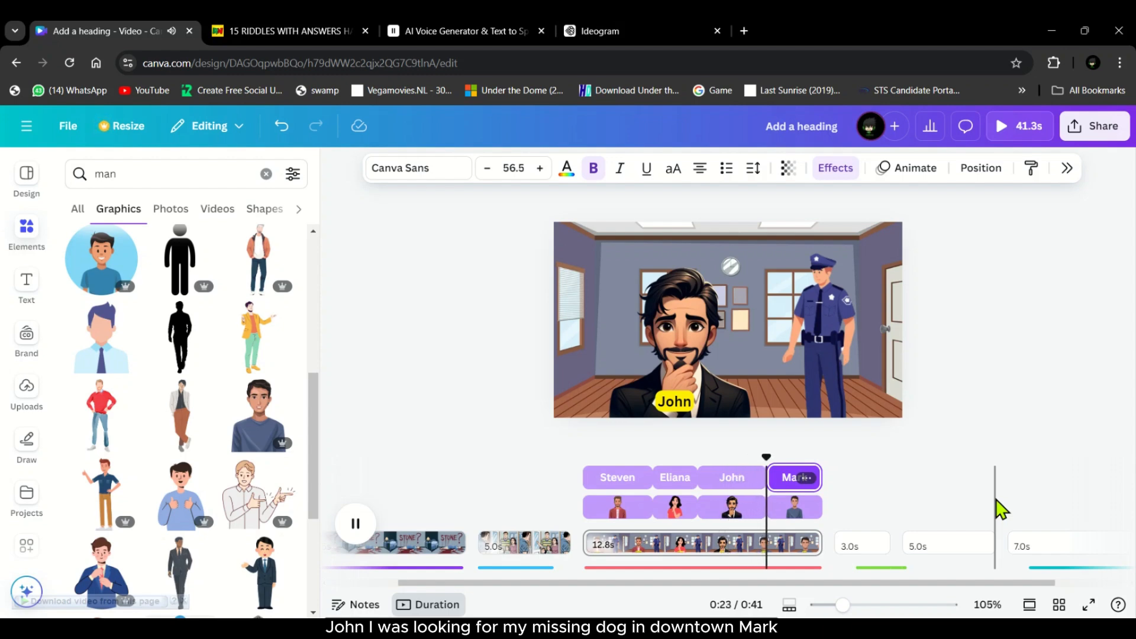
left_click(349, 530)
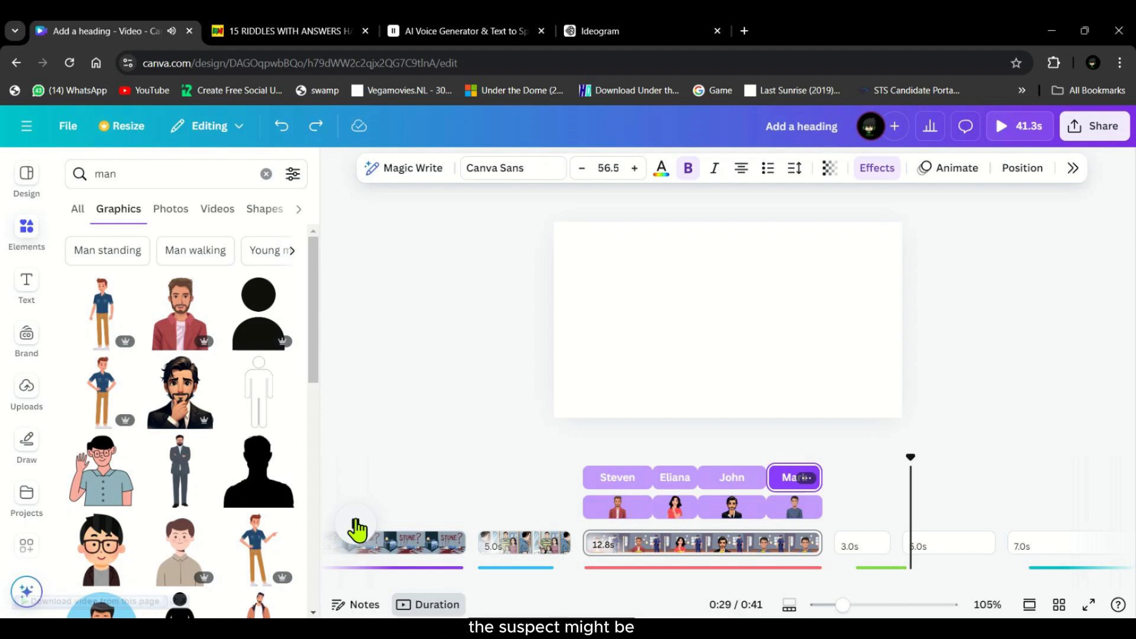
key("Escape")
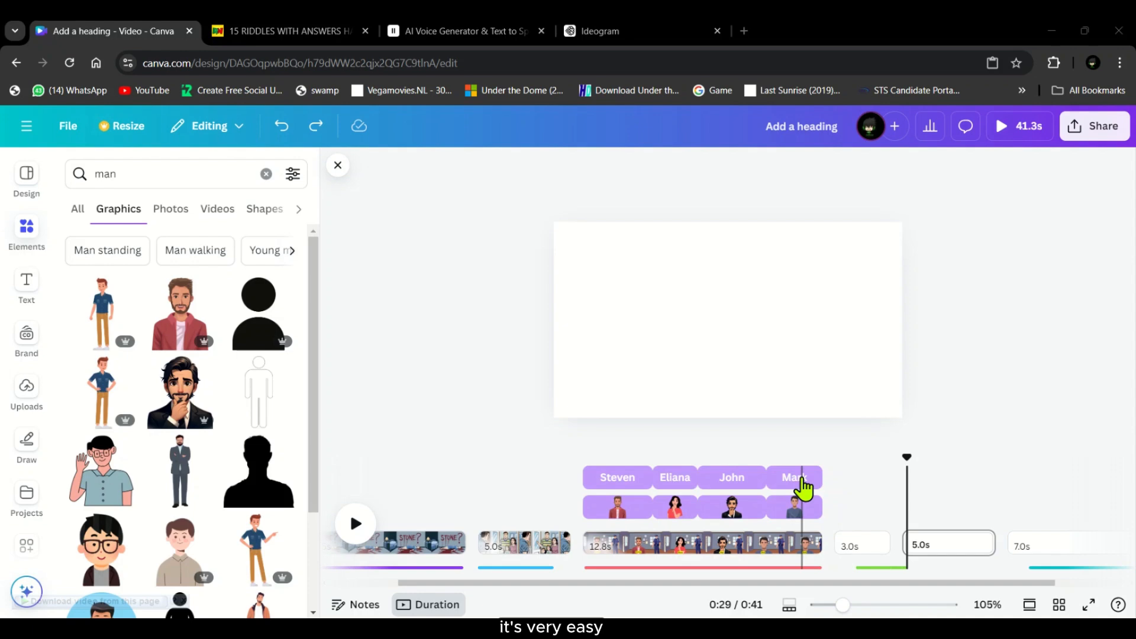
Copy all four suspect characters together with their name labels from the third page, and select the blank 3.0-second fourth page.
left_click(794, 509)
left_click(794, 480, "shift")
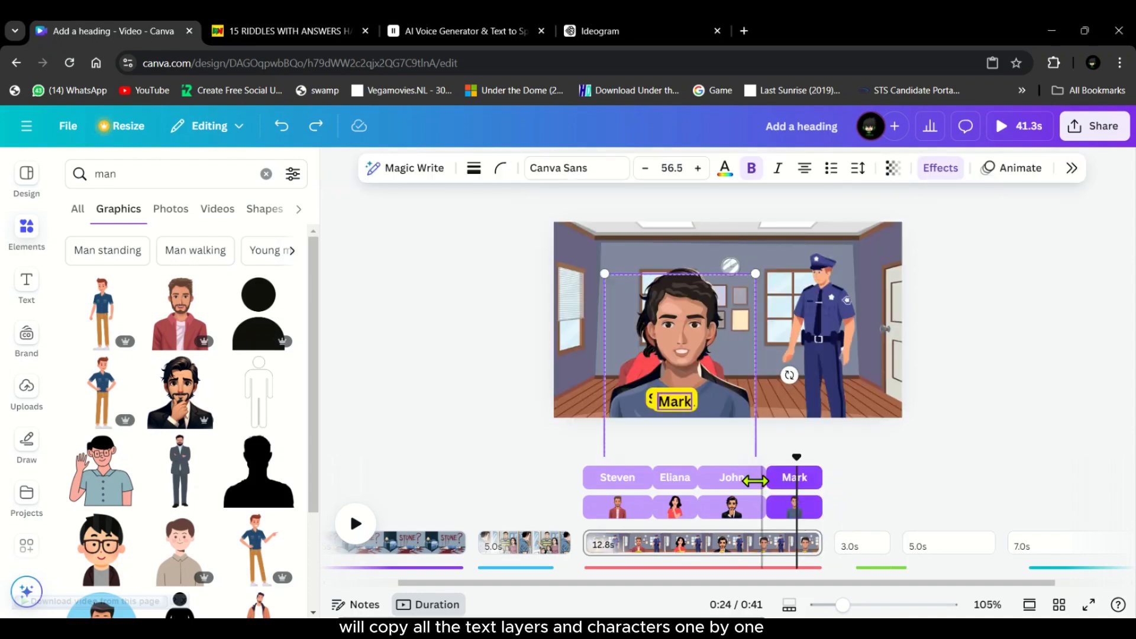
left_click(744, 485)
left_click(739, 515, "shift")
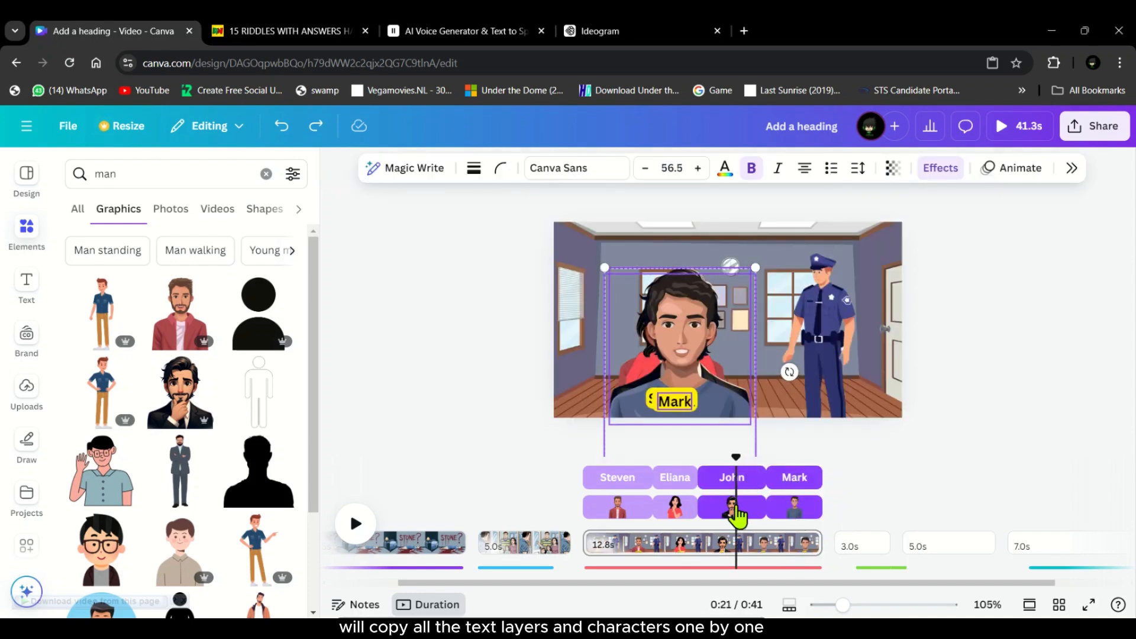
left_click(676, 482, "shift")
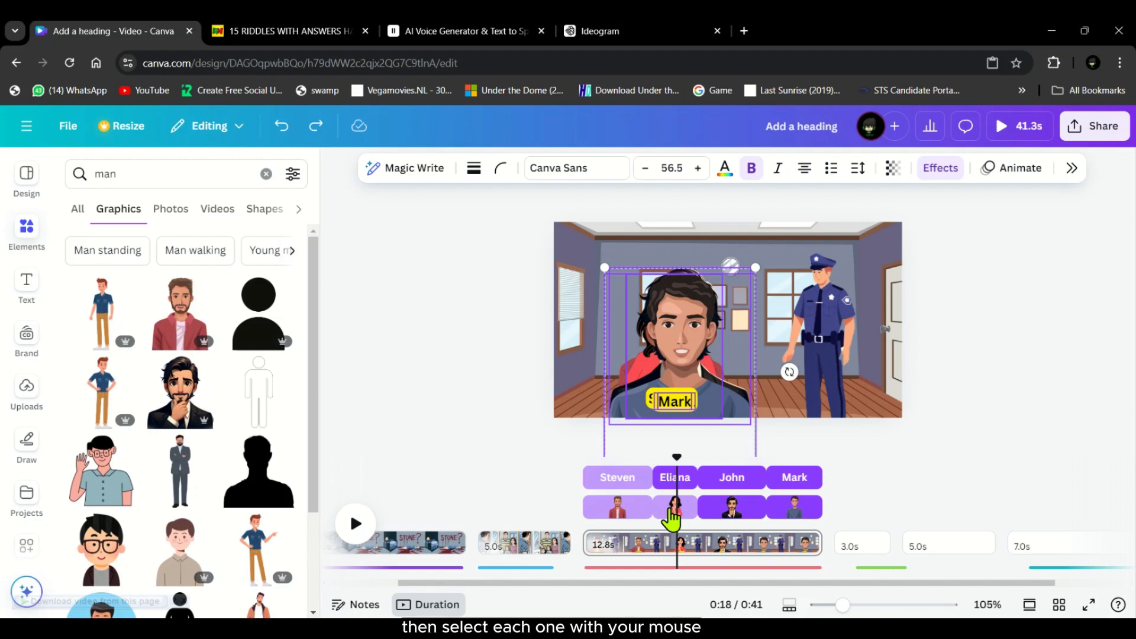
left_click(672, 514, "shift")
left_click(615, 482, "shift")
left_click(604, 515, "shift")
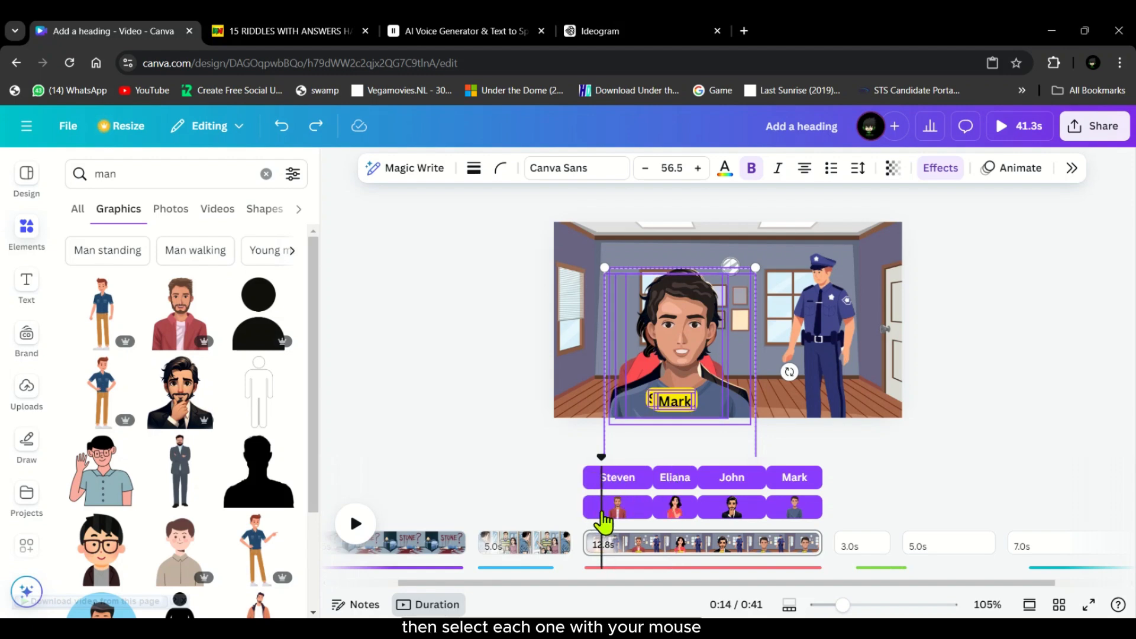
left_click(725, 237)
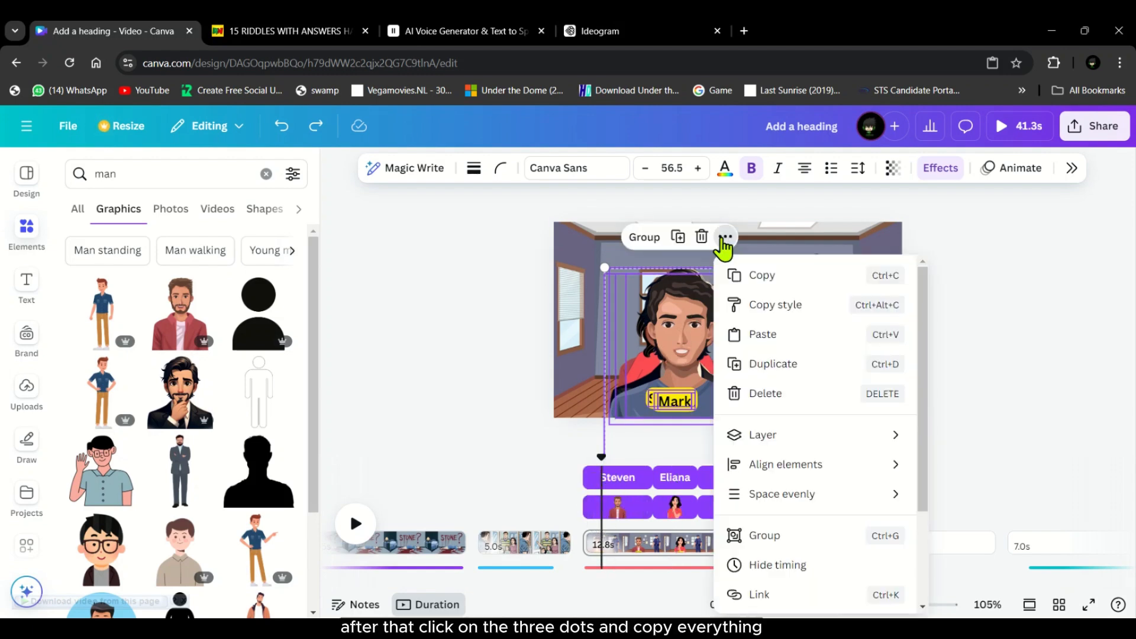
left_click(767, 275)
left_click(855, 549)
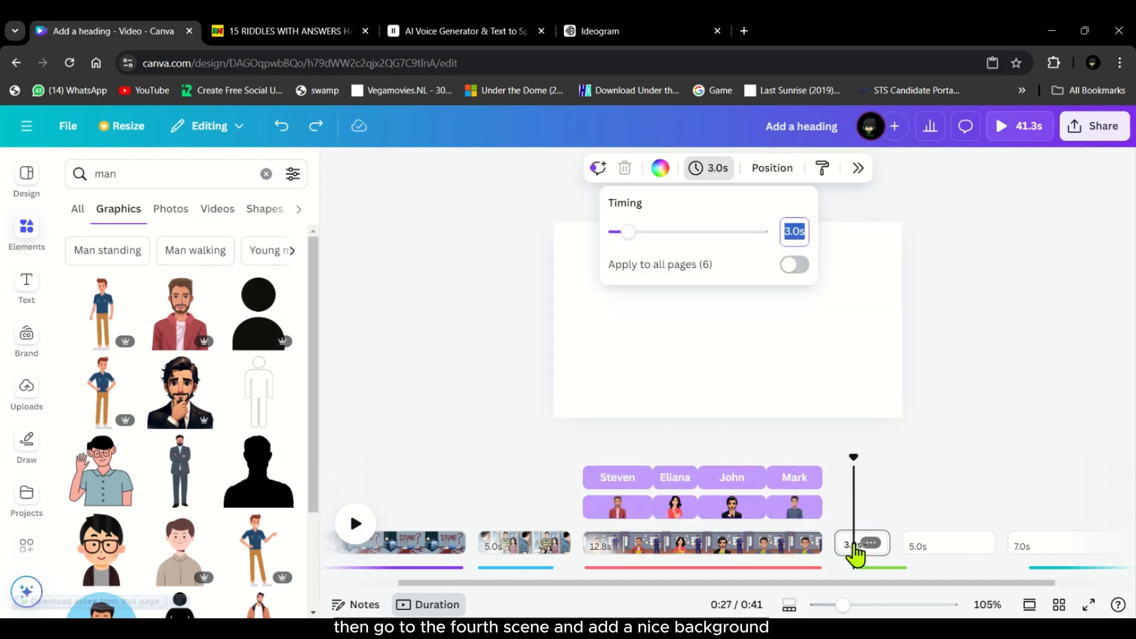
Search the graphics for "room", add the teal room with two windows to the fourth page, and enlarge it to fill the page.
left_click(854, 550)
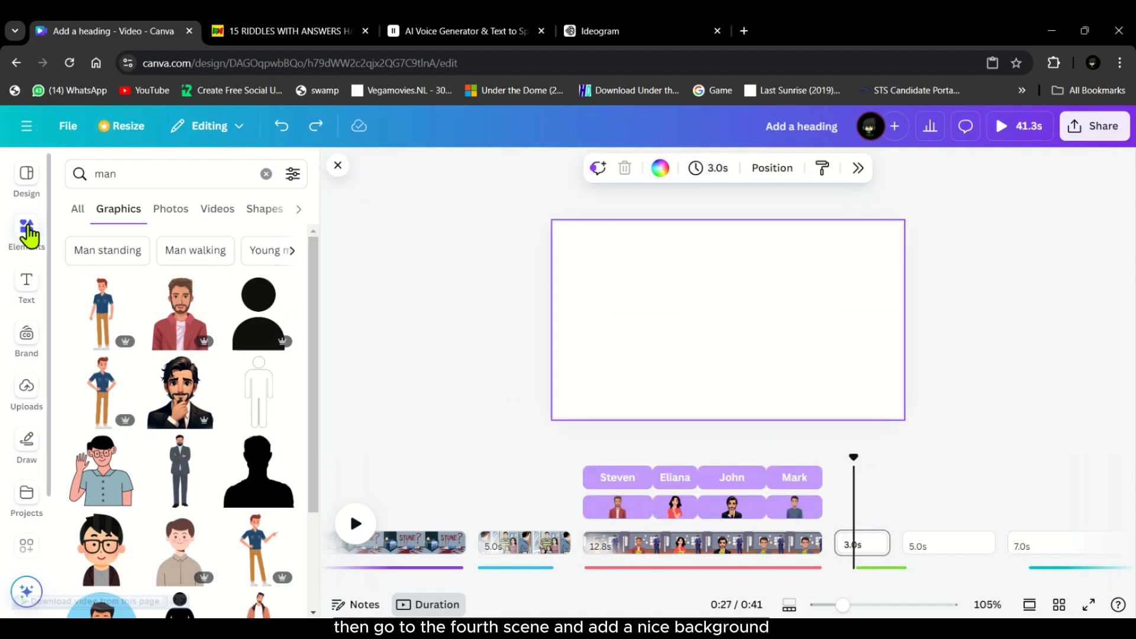
left_click(89, 173)
type("room")
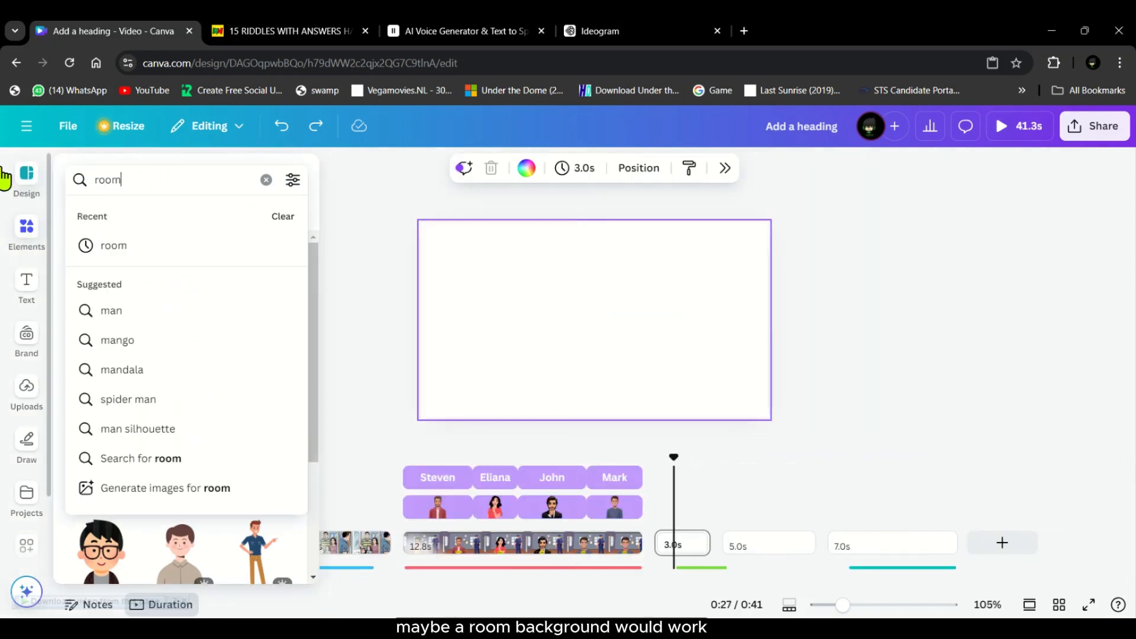
key("Return")
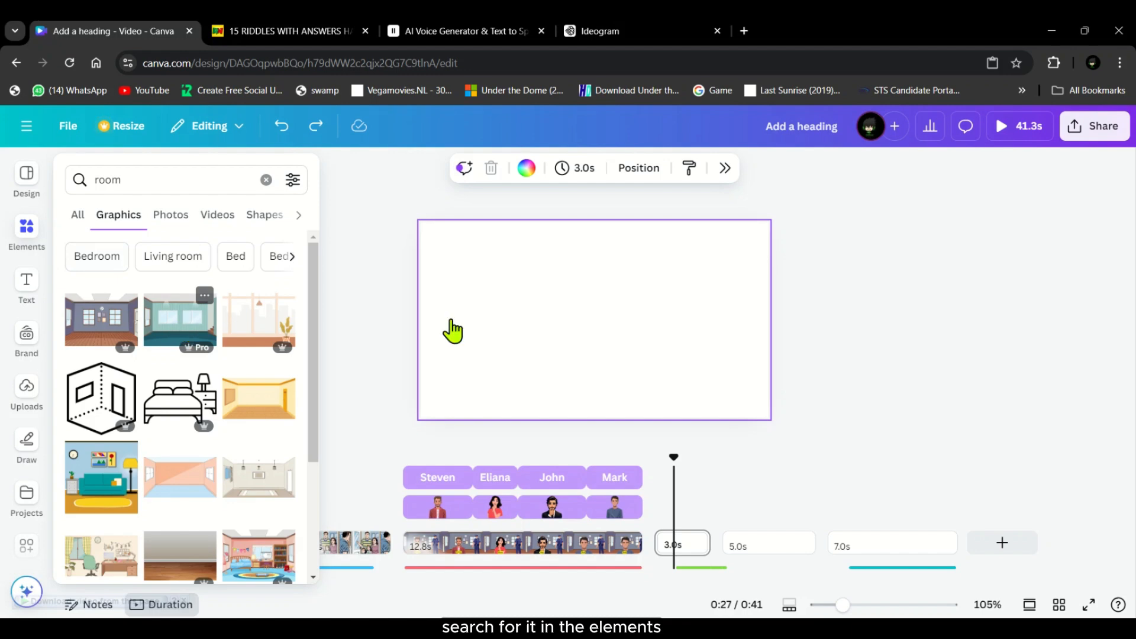
left_click_drag(603, 340, 538, 320)
left_click_drag(639, 378, 770, 430)
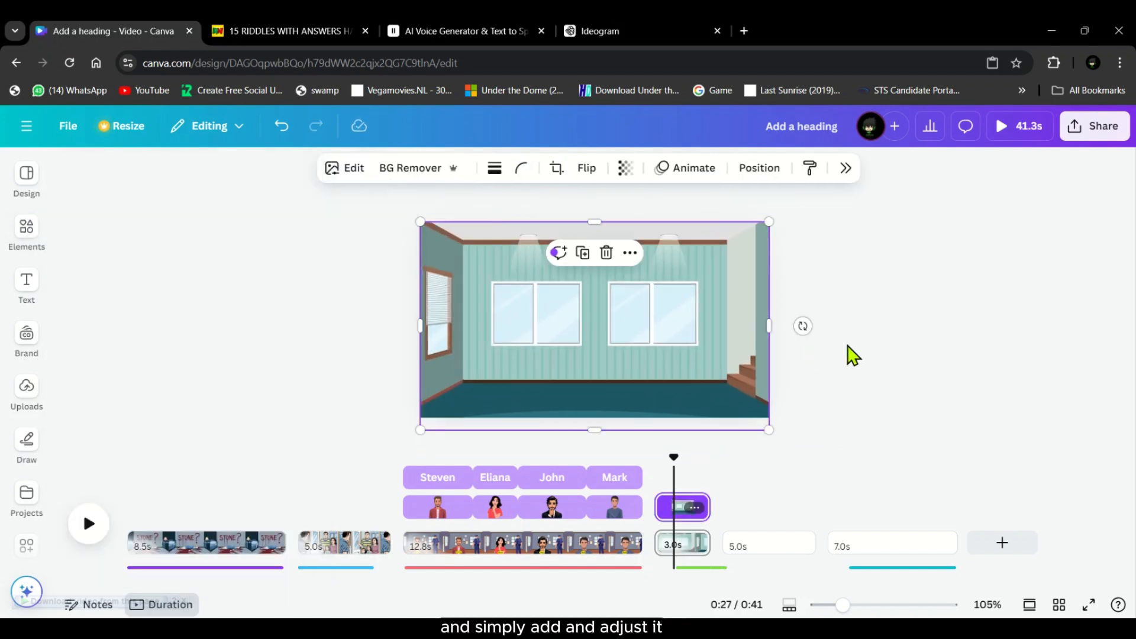
Paste the copied suspects and name labels onto the fourth page, and shrink the blue-sweater man with his label at the room's right side.
right_click(520, 353)
left_click(571, 235)
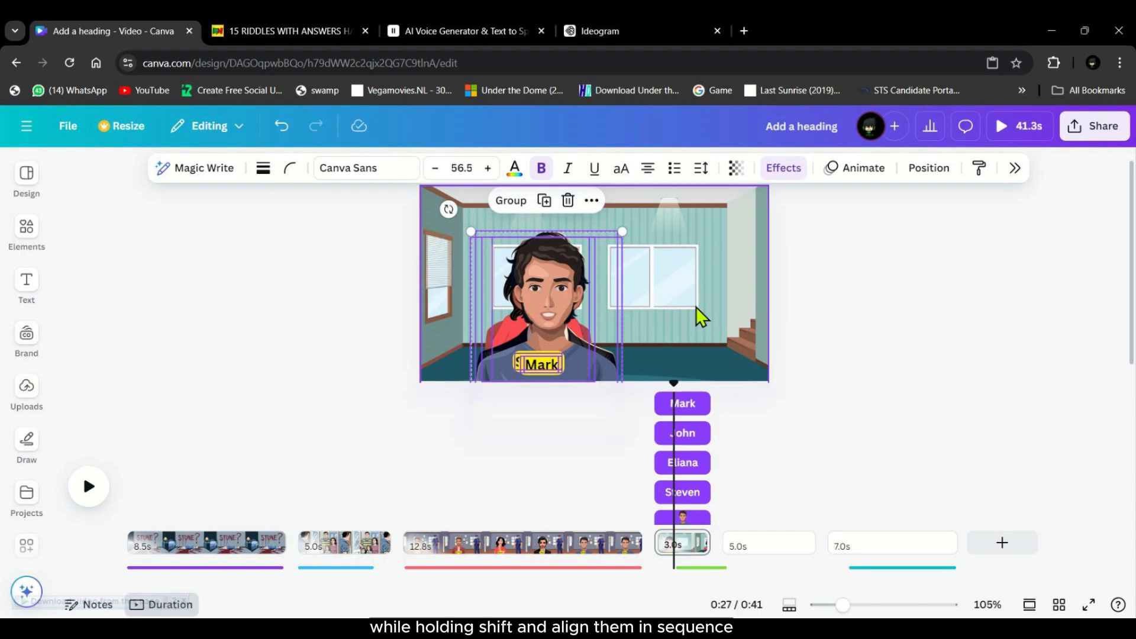
left_click(702, 317)
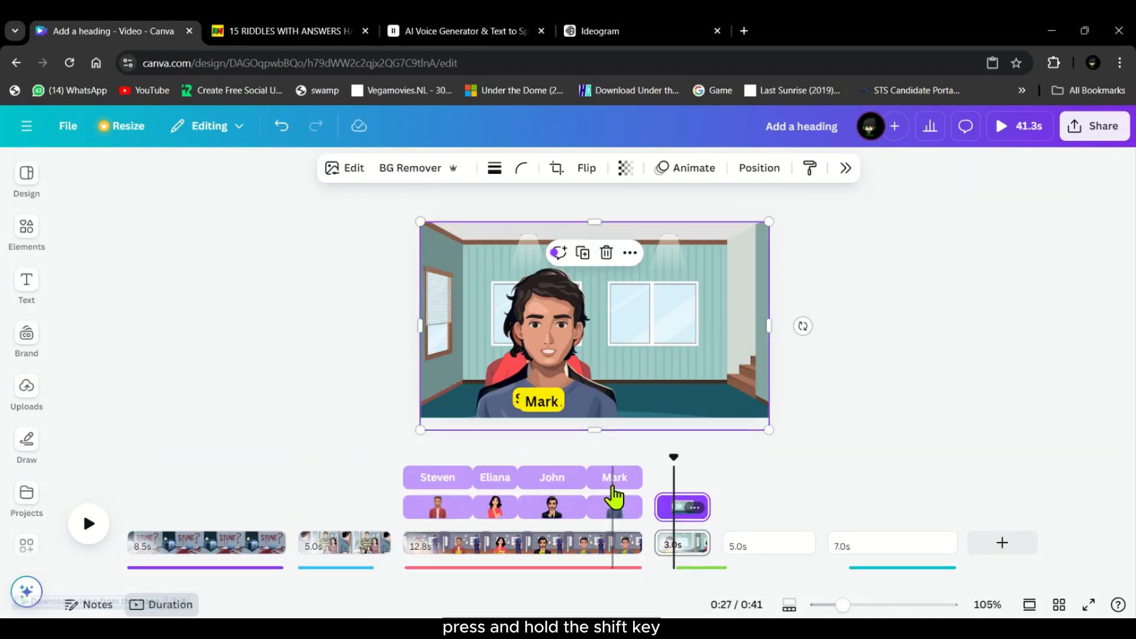
left_click(539, 335)
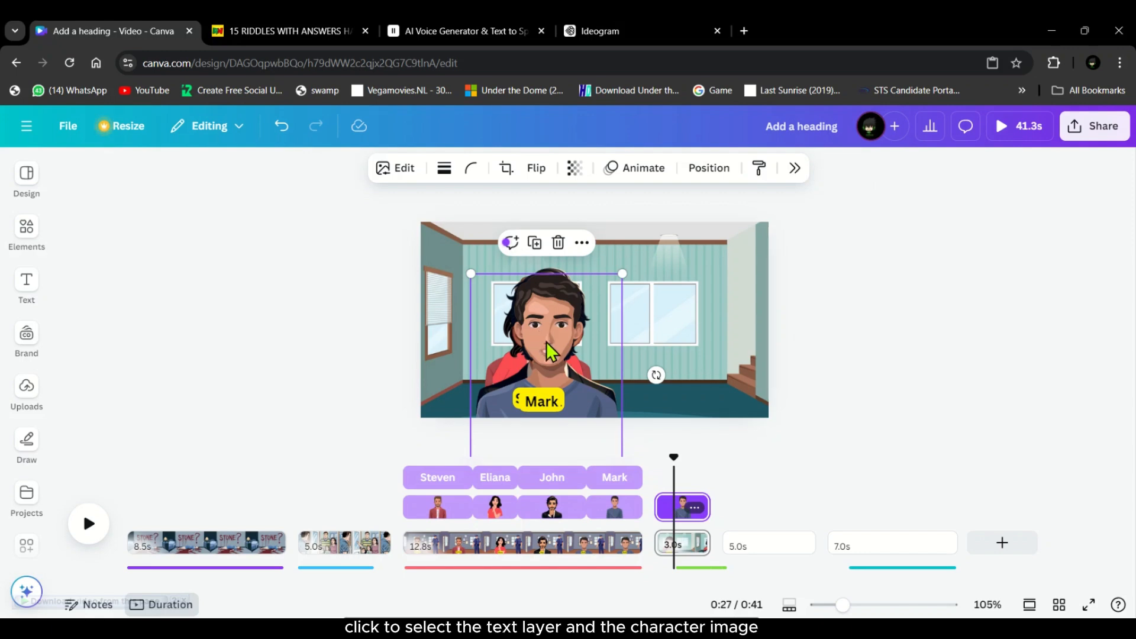
left_click(538, 402)
left_click(592, 296, "shift")
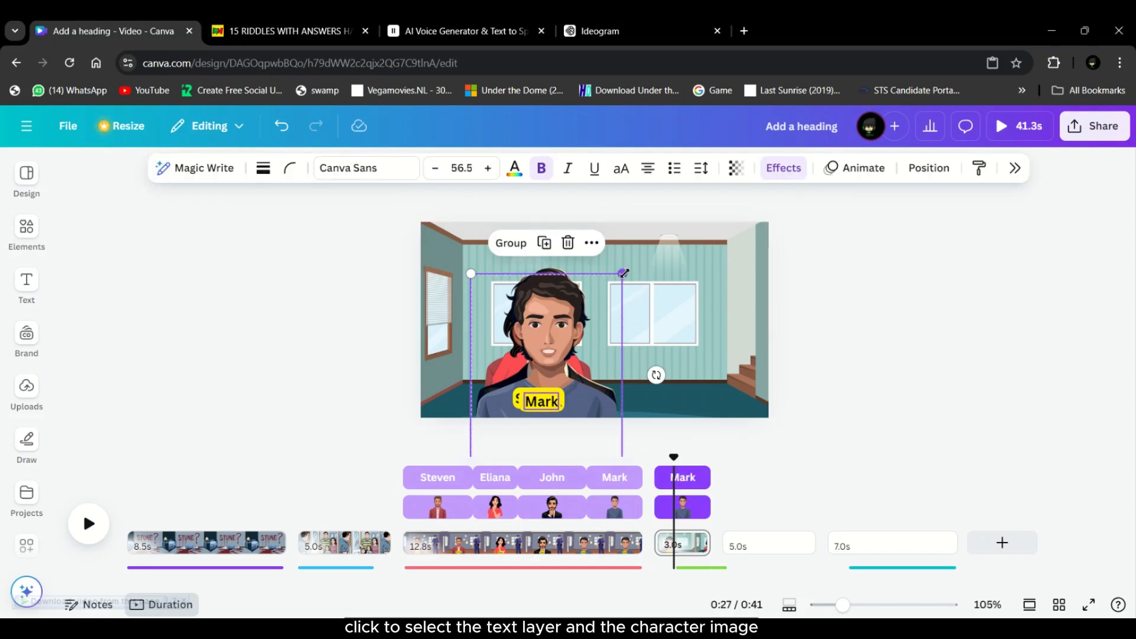
left_click_drag(625, 273, 694, 310)
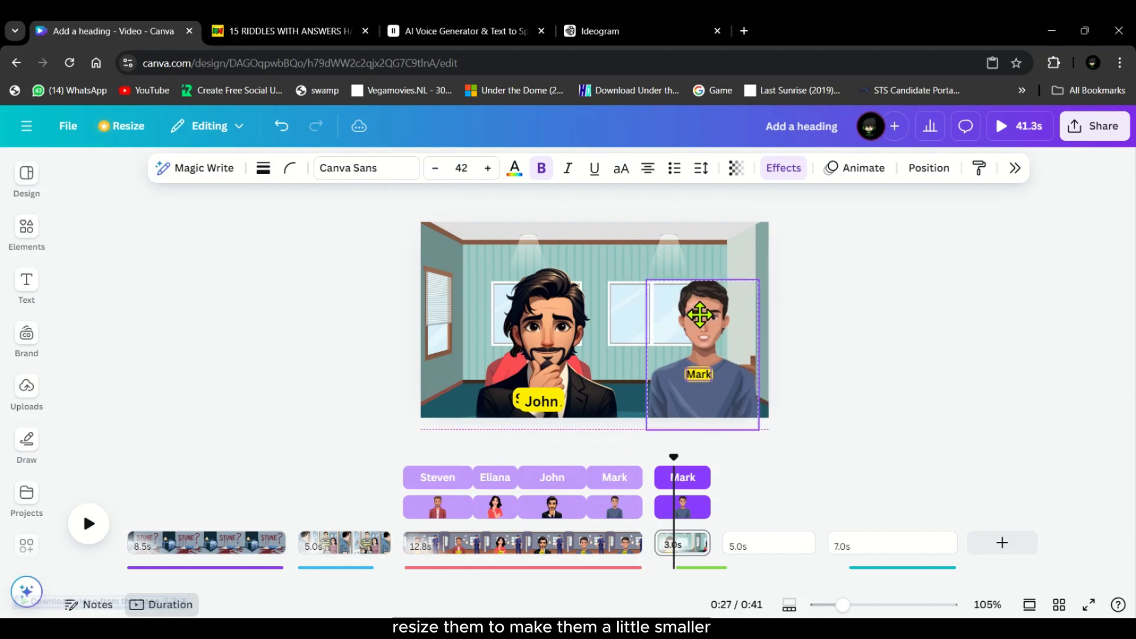
Scale down the other three suspects with their labels and line them up beside the blue-sweater man: red jacket, woman, suited man.
left_click(536, 404)
left_click_drag(617, 268, 647, 351)
left_click(541, 402)
left_click_drag(487, 270, 518, 319)
left_click(510, 298)
left_click_drag(534, 369, 437, 368)
mouse_move(500, 309)
left_mouse_down()
mouse_move(514, 301)
mouse_move(505, 297)
left_mouse_up()
left_click(529, 316)
Play the video from about 0:25 through the end of the fourth page to review the suspect line-up with its narration.
left_click_drag(674, 457, 622, 453)
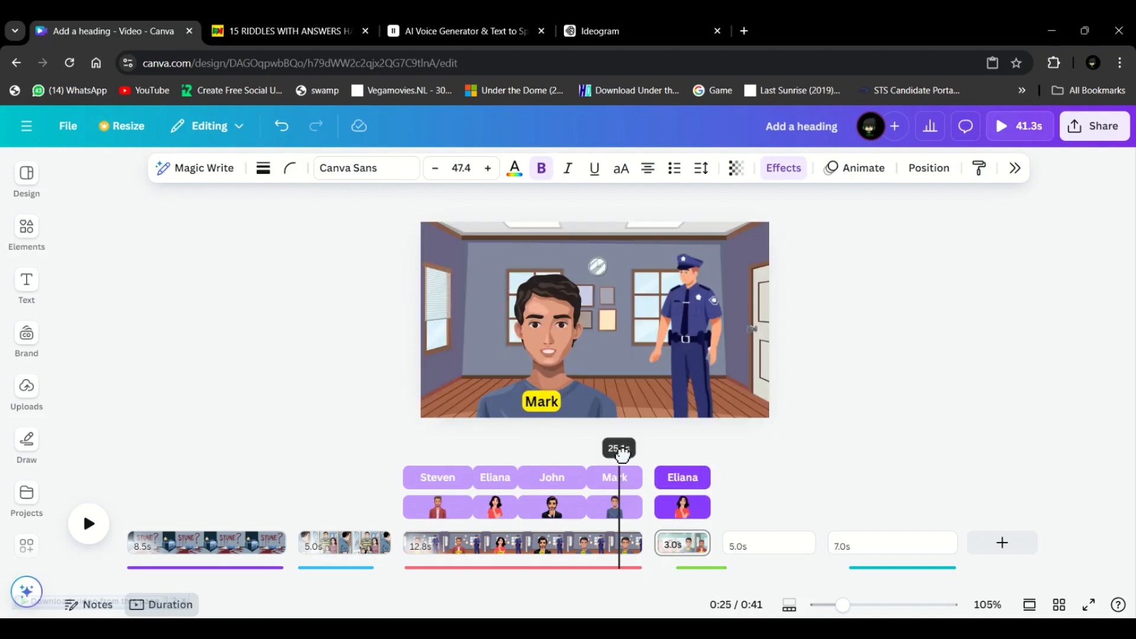
key("space")
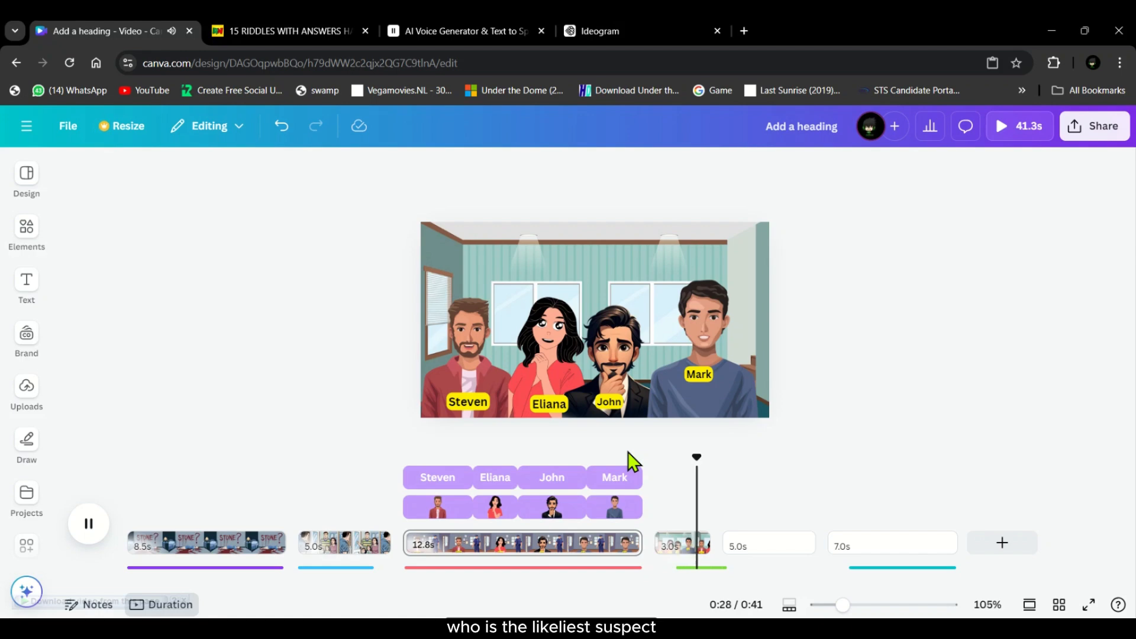
key("space")
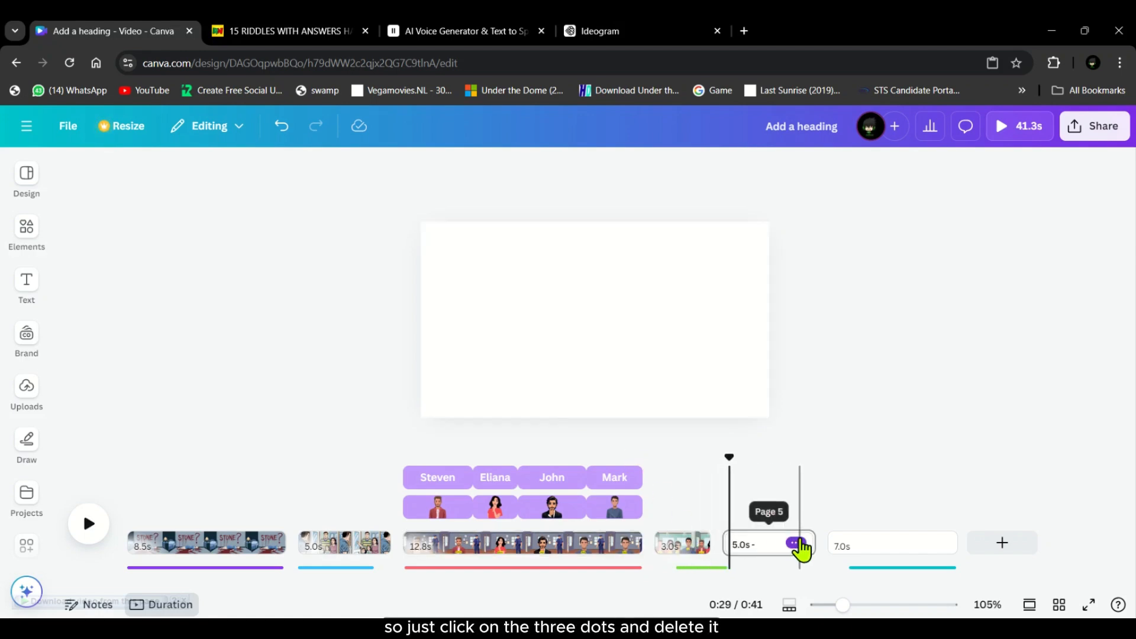
Delete the blank 5.0-second fifth page and set the fourth page's duration to 8 seconds.
left_click(796, 542)
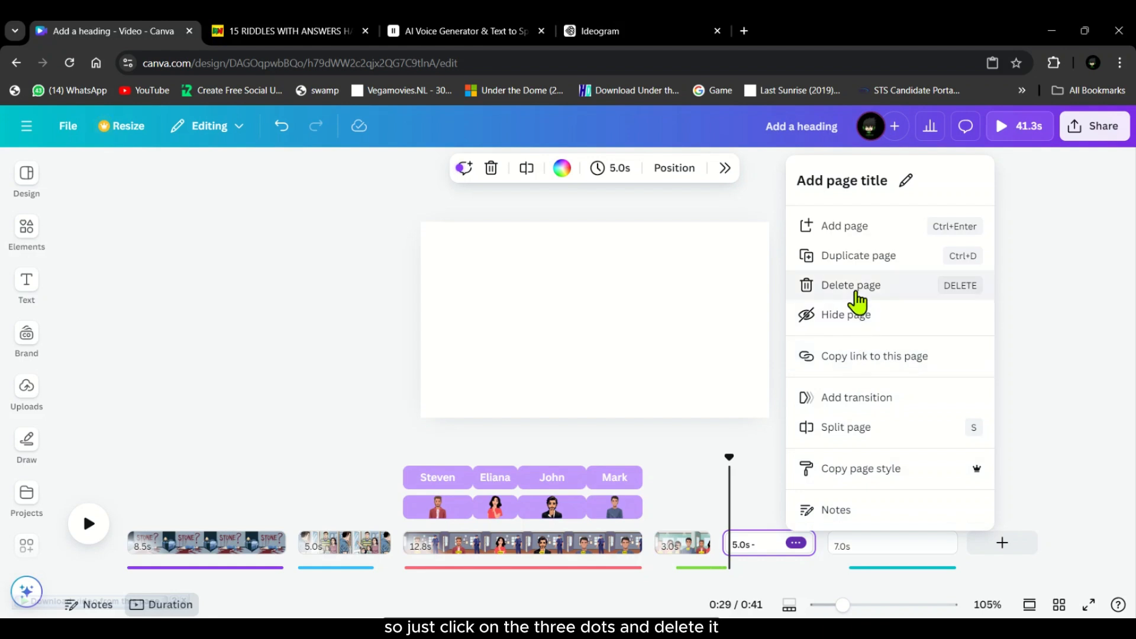
left_click(790, 286)
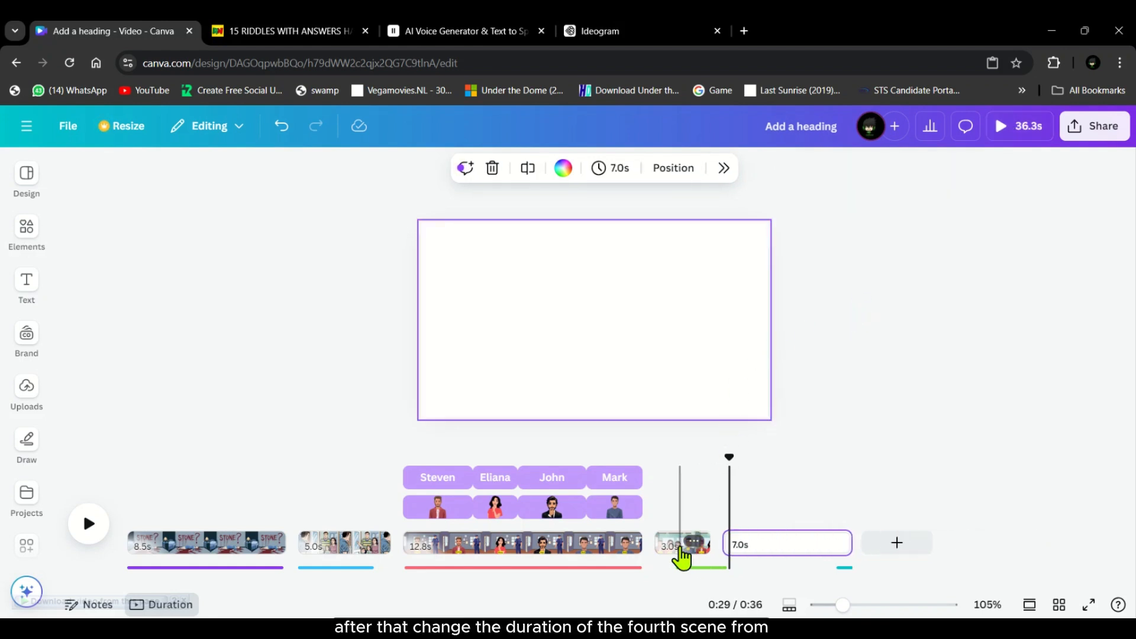
left_click(682, 551)
left_click(663, 171)
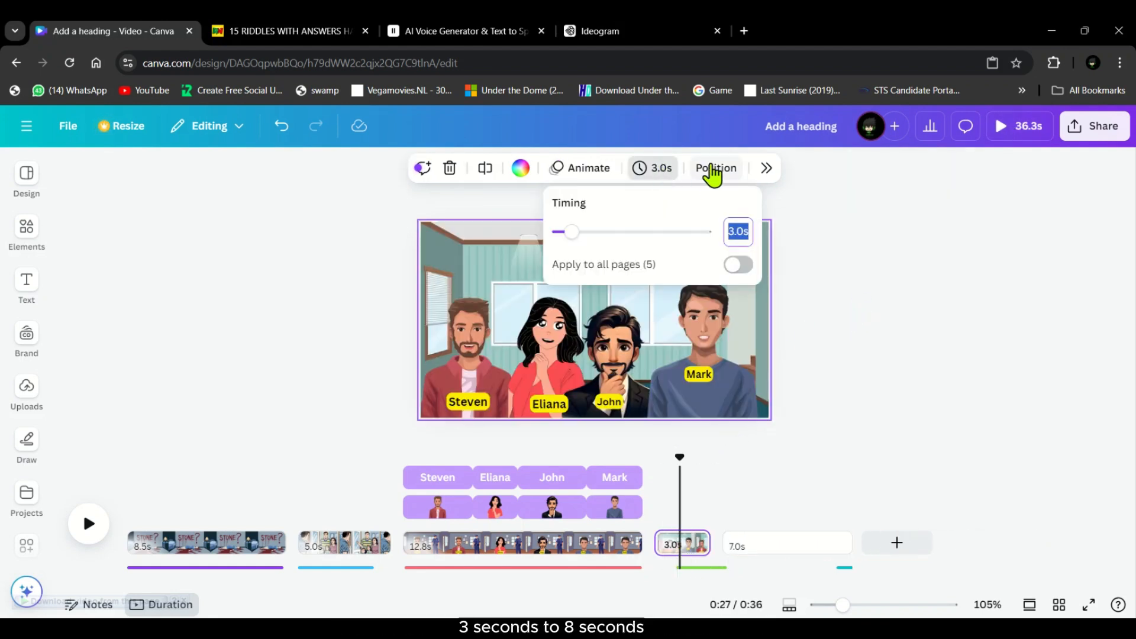
type("8")
key("Return")
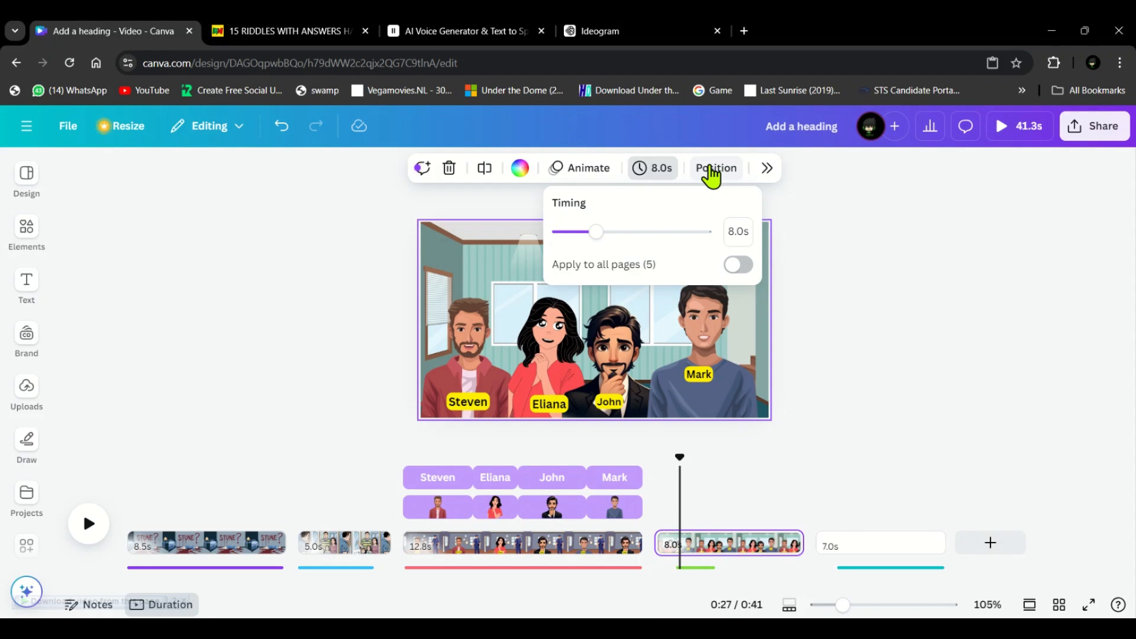
Move the 2.1-second voice-over to the start of the fourth page and play the video from there.
left_click(692, 582)
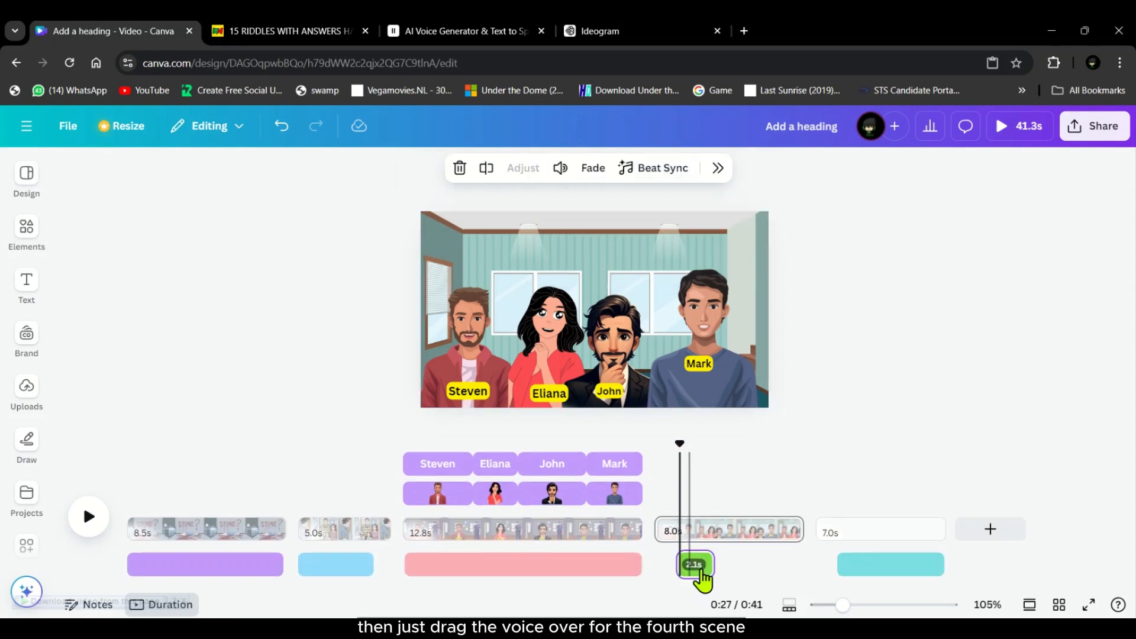
left_click_drag(694, 575, 667, 560)
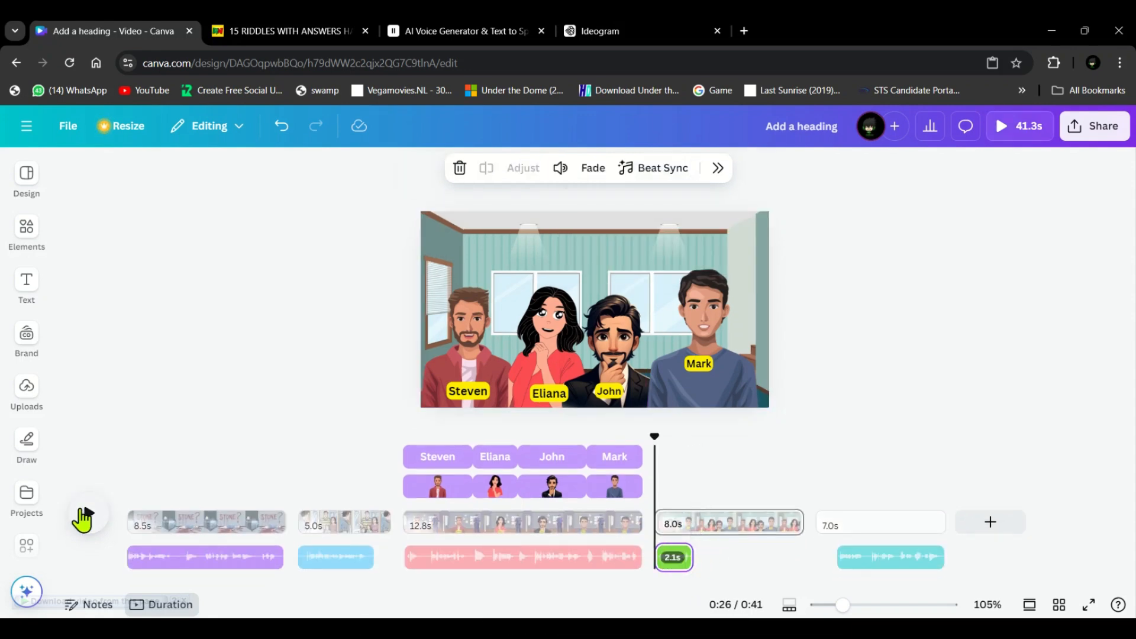
key("space")
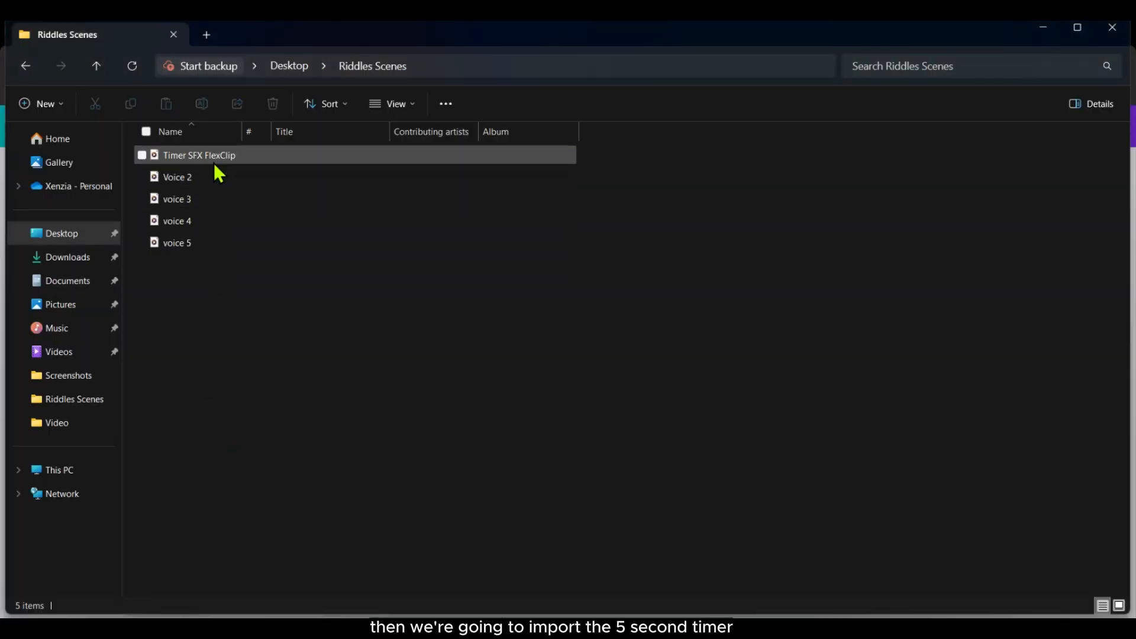
Upload the audio file Timer SFX FlexClip from the Riddles Scenes folder into Canva.
left_click(204, 159)
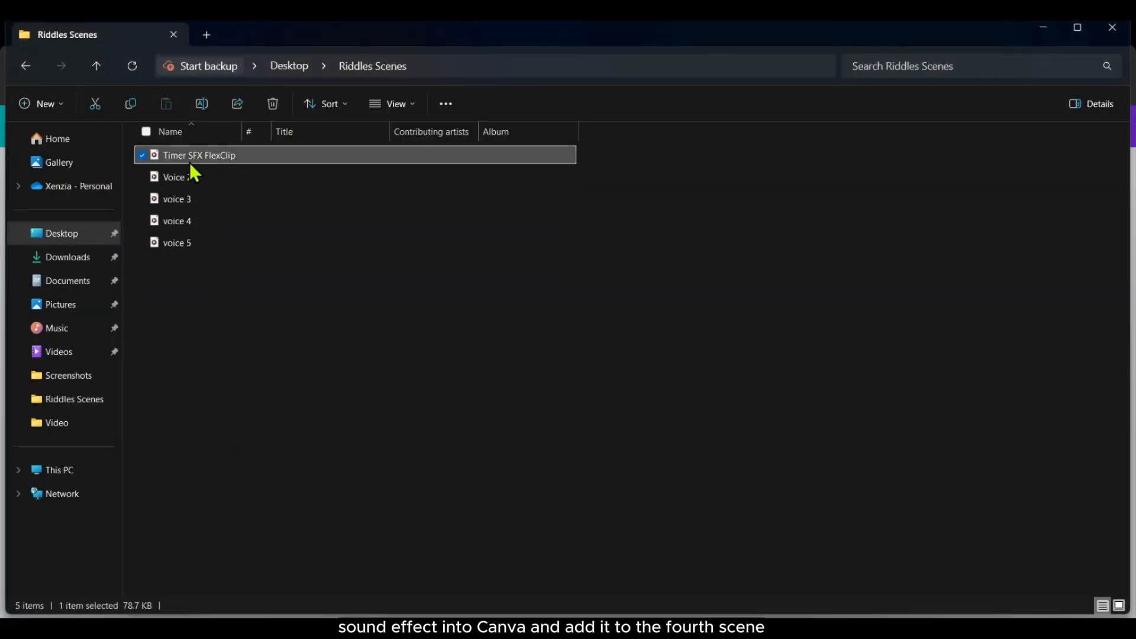
left_click_drag(187, 158, 219, 224)
left_click(28, 390)
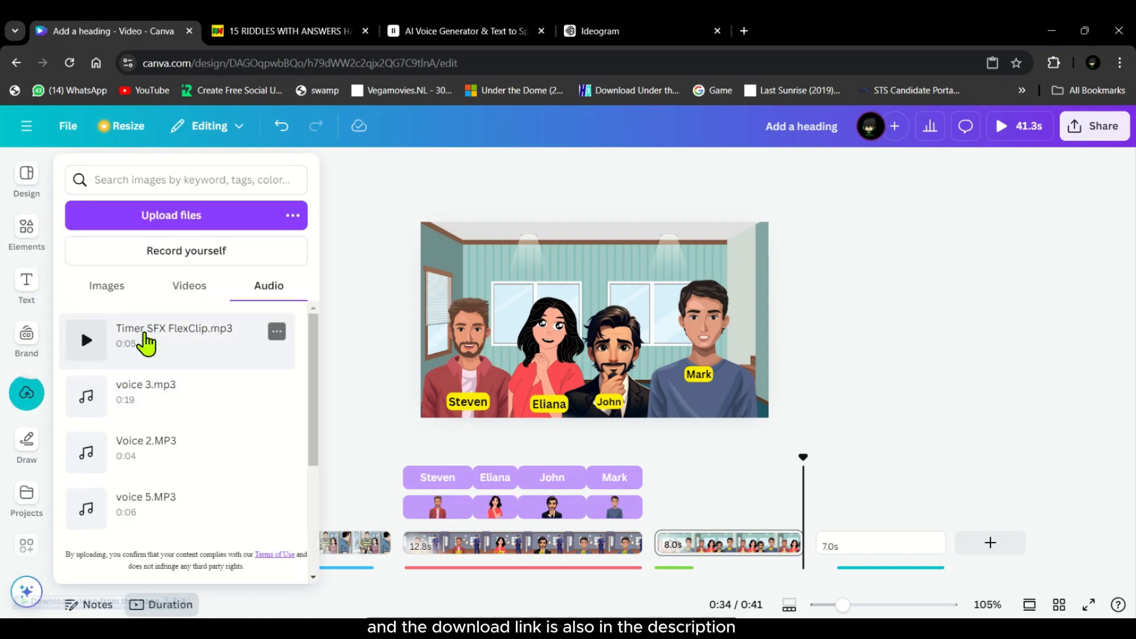
Add Timer SFX FlexClip.mp3 to the timeline at about 28.3 seconds, where the fourth voice-over ends.
left_click_drag(145, 343, 692, 455)
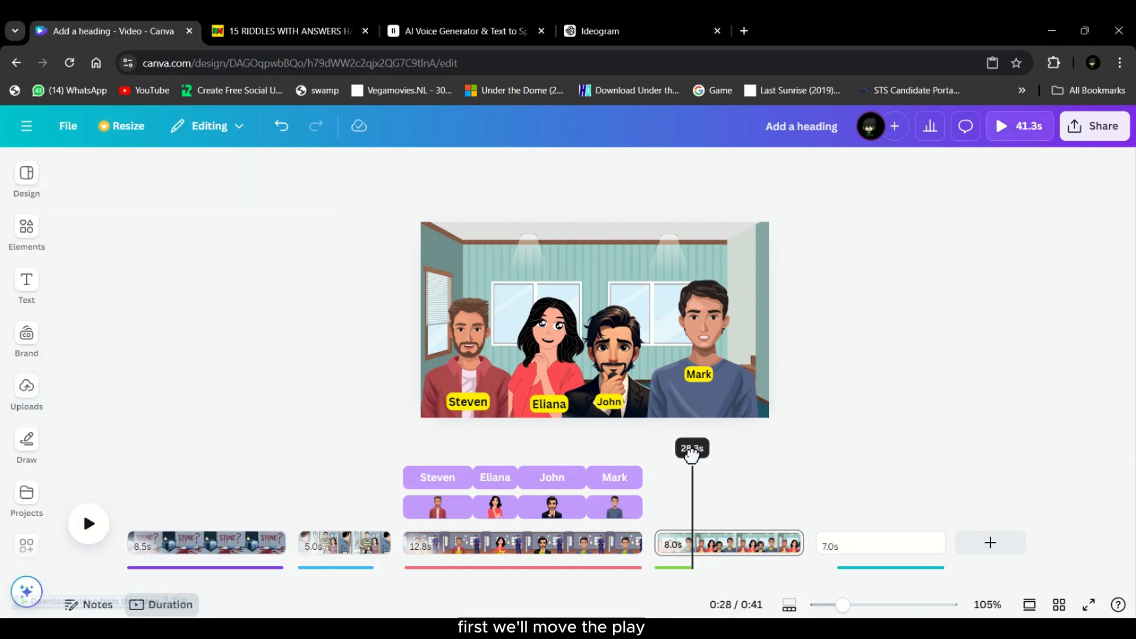
left_click(25, 384)
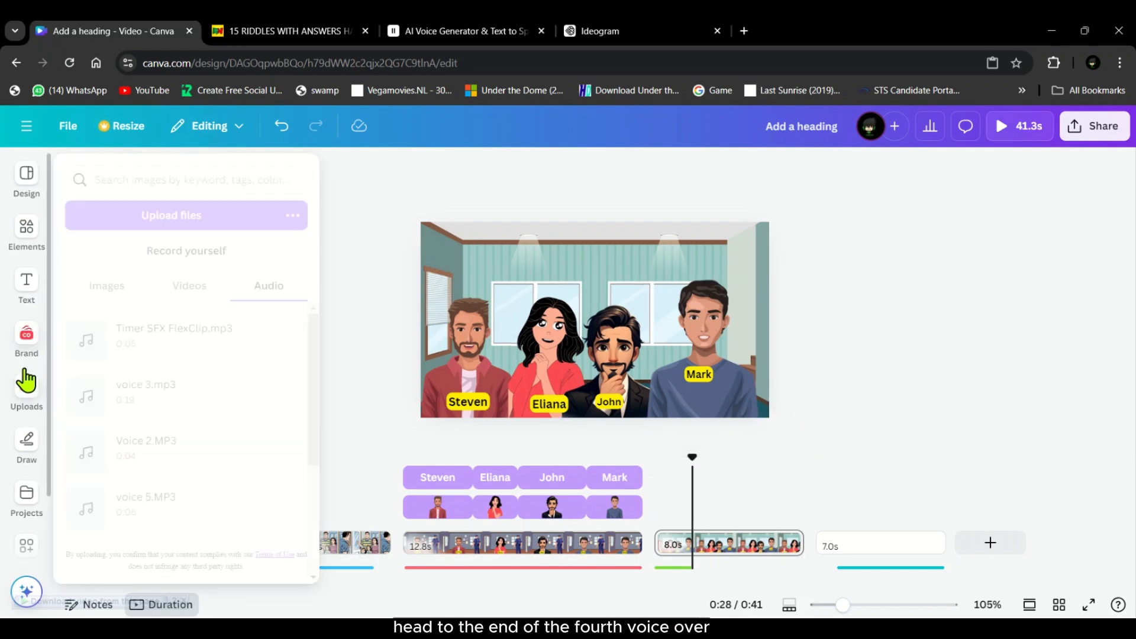
left_click(26, 394)
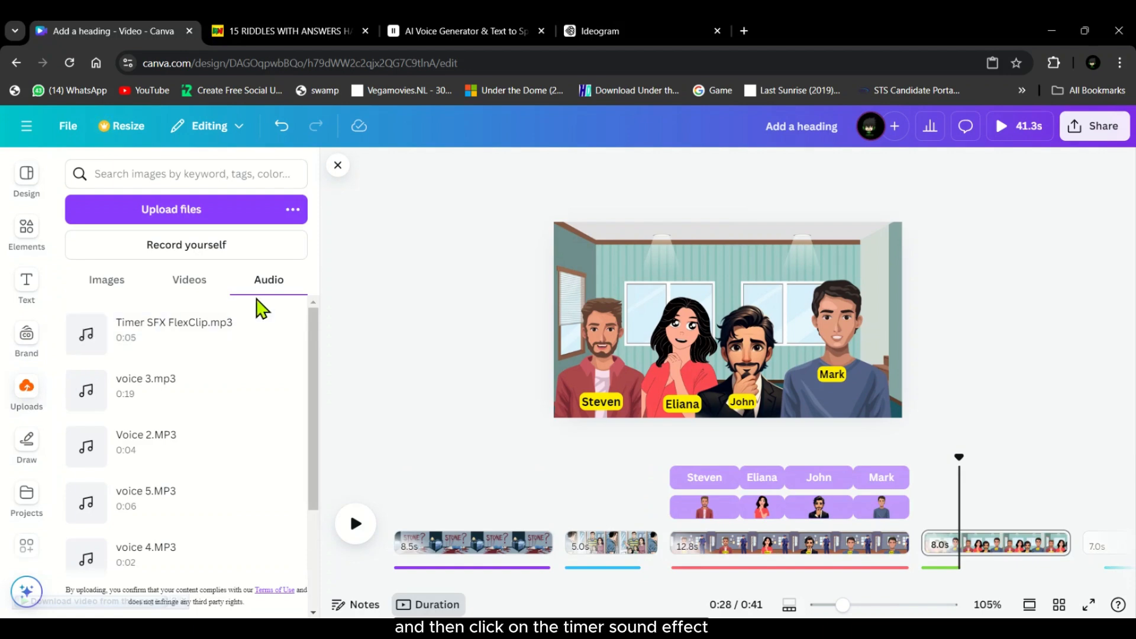
left_click(159, 342)
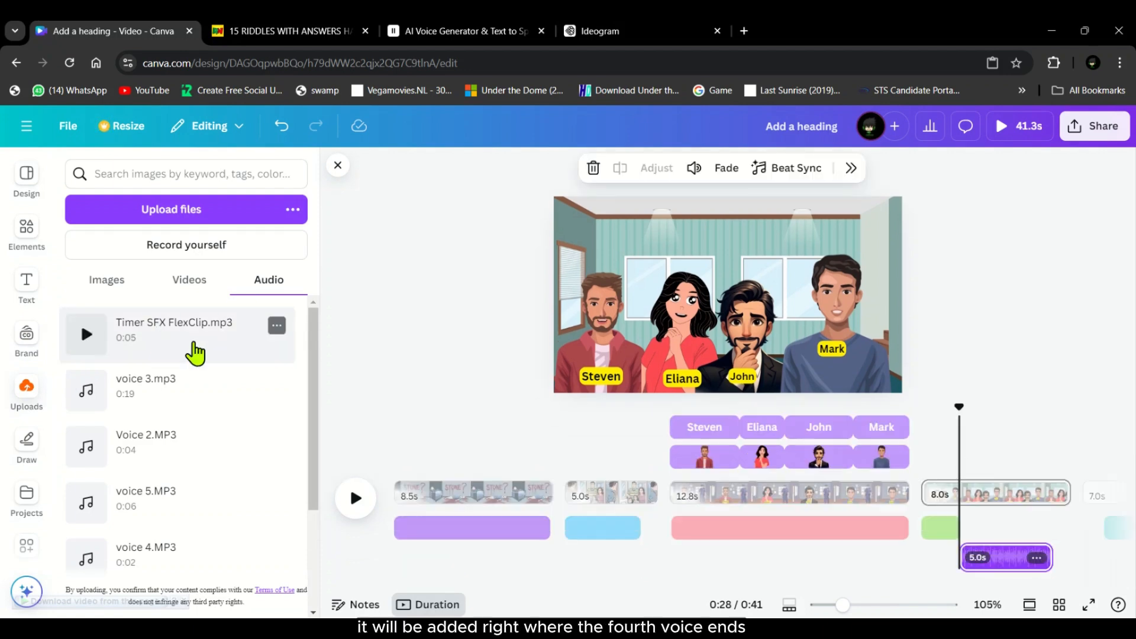
Shorten the fourth page to 7.4 seconds, bringing its end close to the end of the timer sound.
left_click_drag(520, 588, 749, 583)
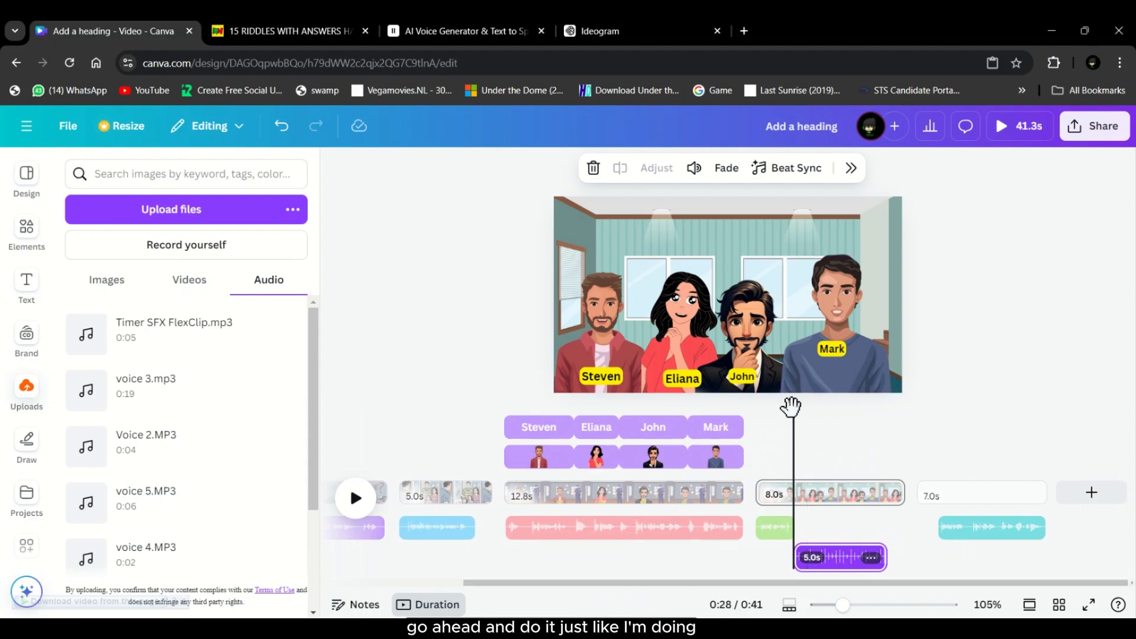
left_click_drag(794, 407, 867, 426)
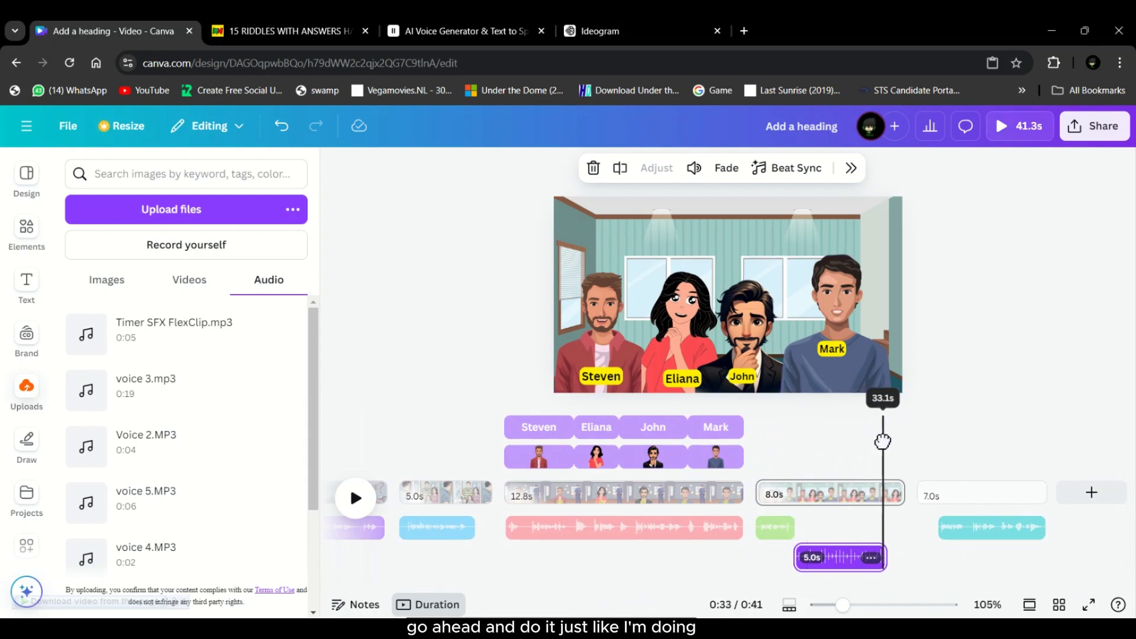
left_click_drag(903, 493, 888, 493)
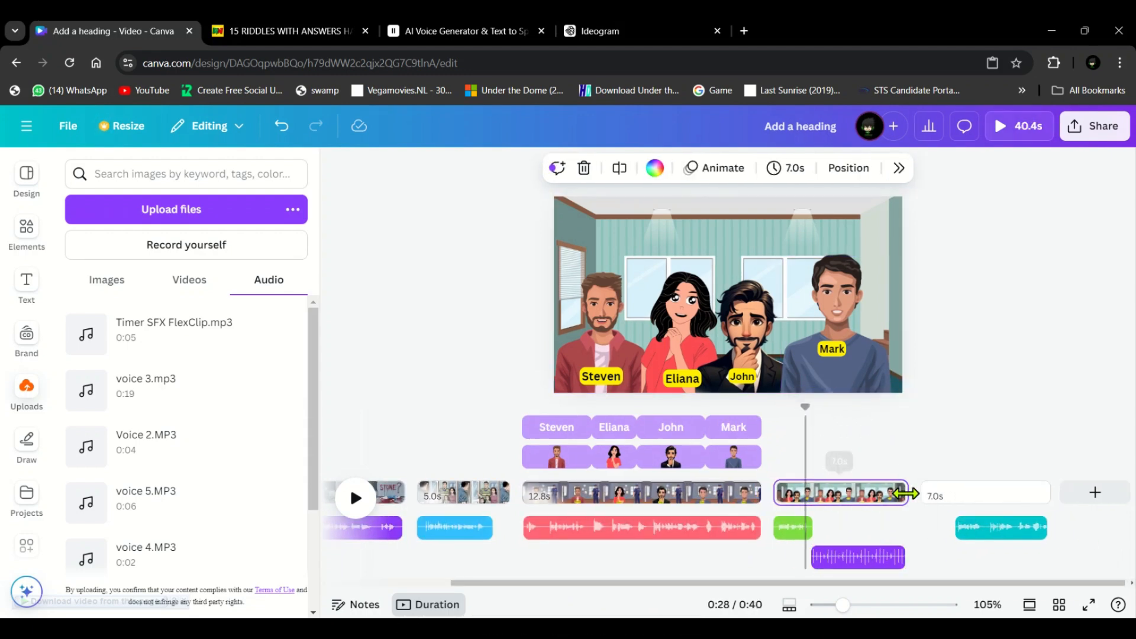
left_click(858, 555)
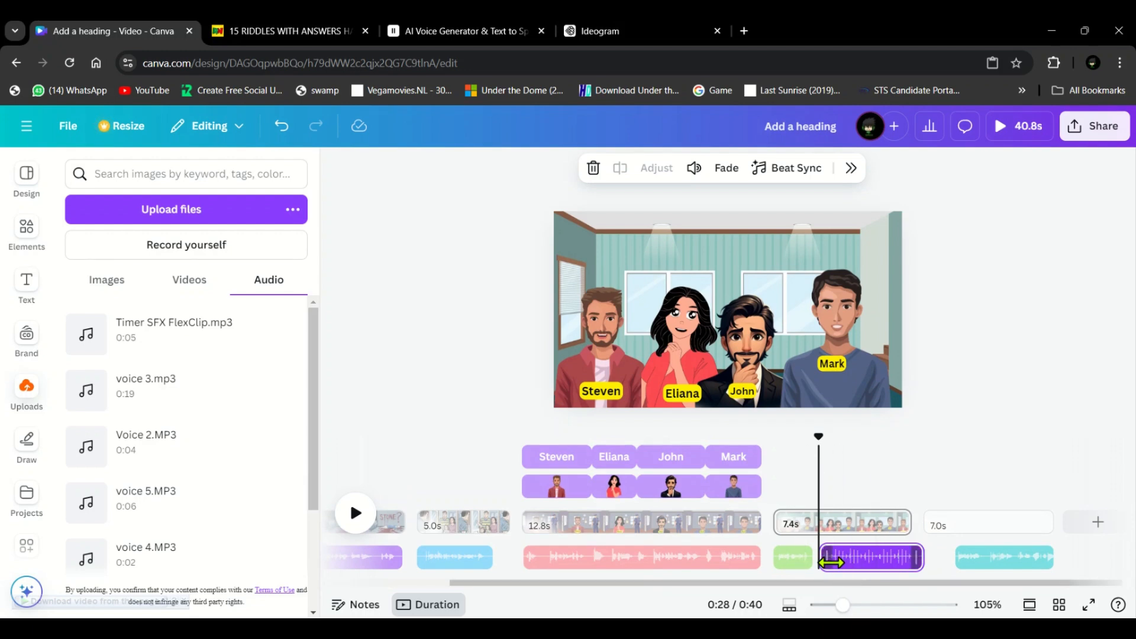
Play the fourth page with its timer sound, and adjust the page's duration to 7.6 seconds so both end together.
left_click(779, 436)
key("space")
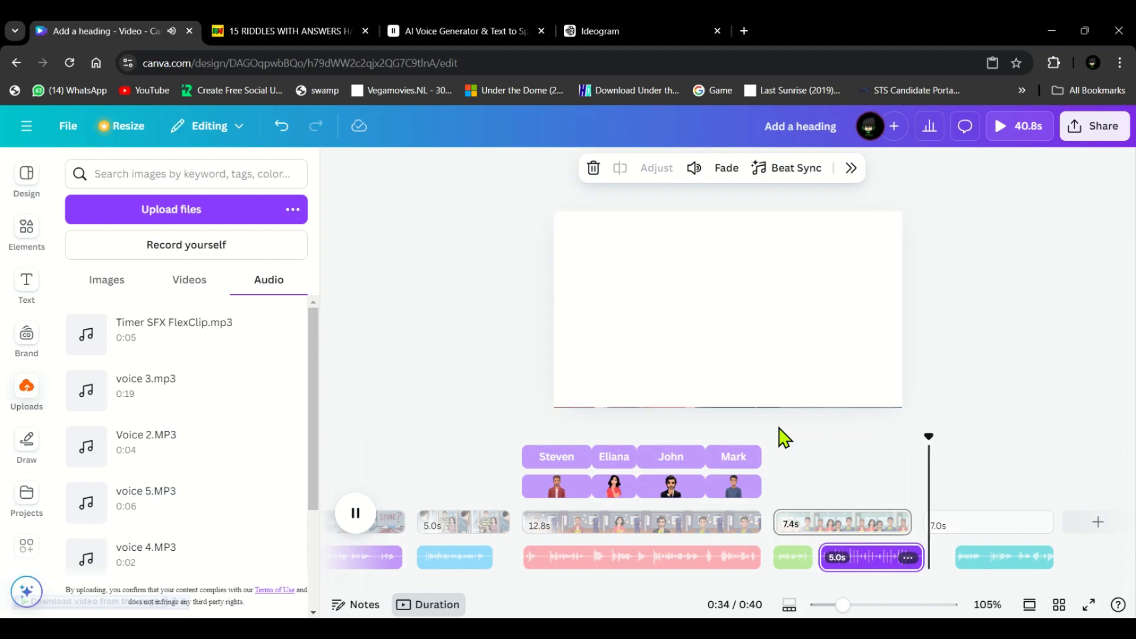
key("space")
left_click(817, 438)
left_click(915, 523)
mouse_move(922, 523)
left_mouse_down()
mouse_move(944, 519)
mouse_move(915, 523)
left_mouse_up()
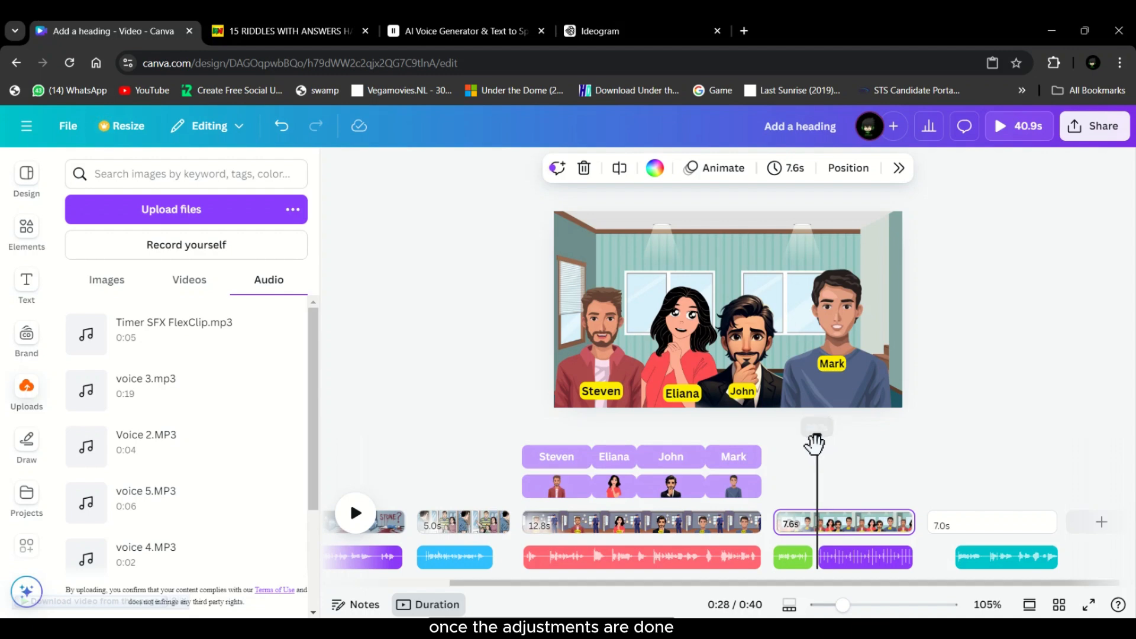
Search the graphics for "clock", add the purple-rimmed clock to the fourth page, and shrink it onto the wall above the middle suspects.
left_click(23, 236)
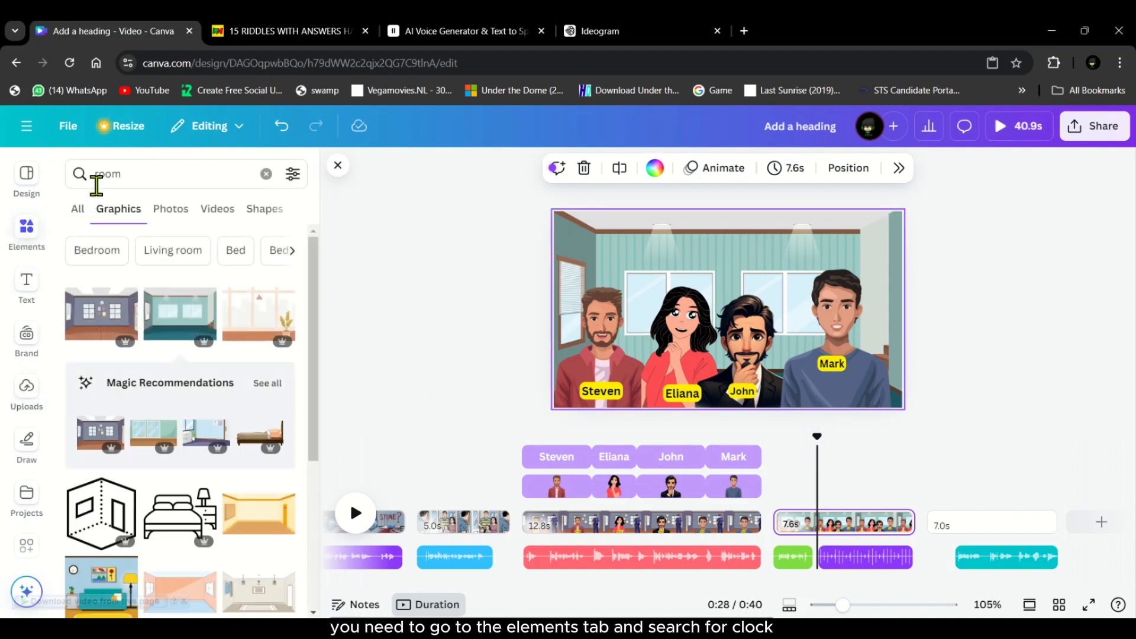
left_click(66, 171)
type("clock")
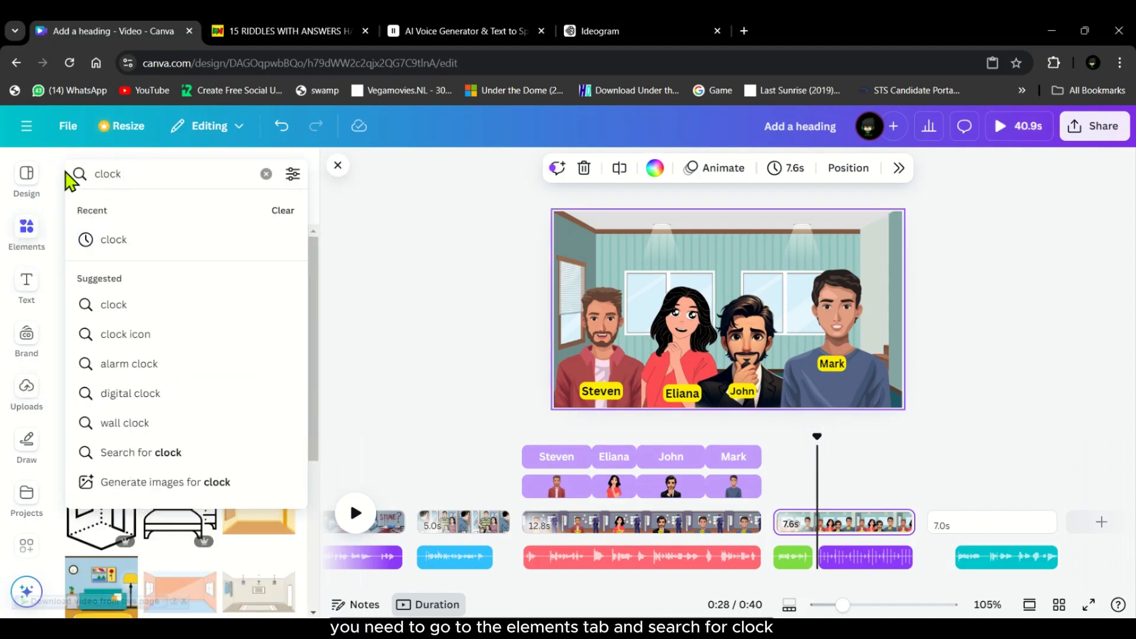
key("Return")
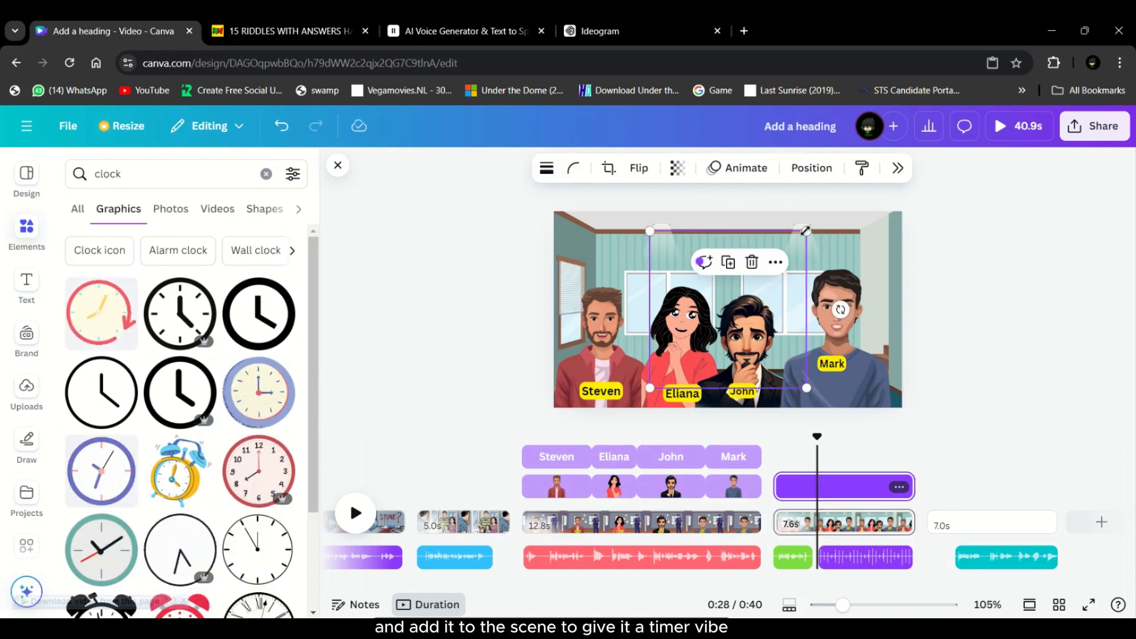
left_click_drag(828, 237, 727, 308)
left_click_drag(688, 349, 731, 269)
left_click_drag(772, 308, 749, 287)
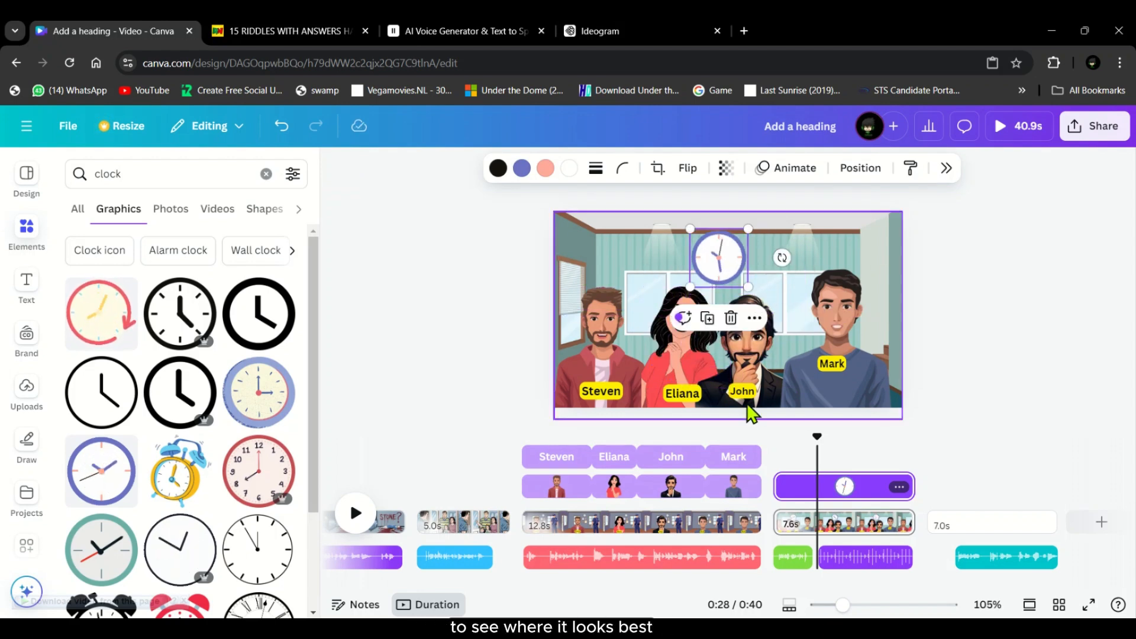
Trim the clock's start on the fourth page to where the timer sound begins, and play the page back.
mouse_move(793, 488)
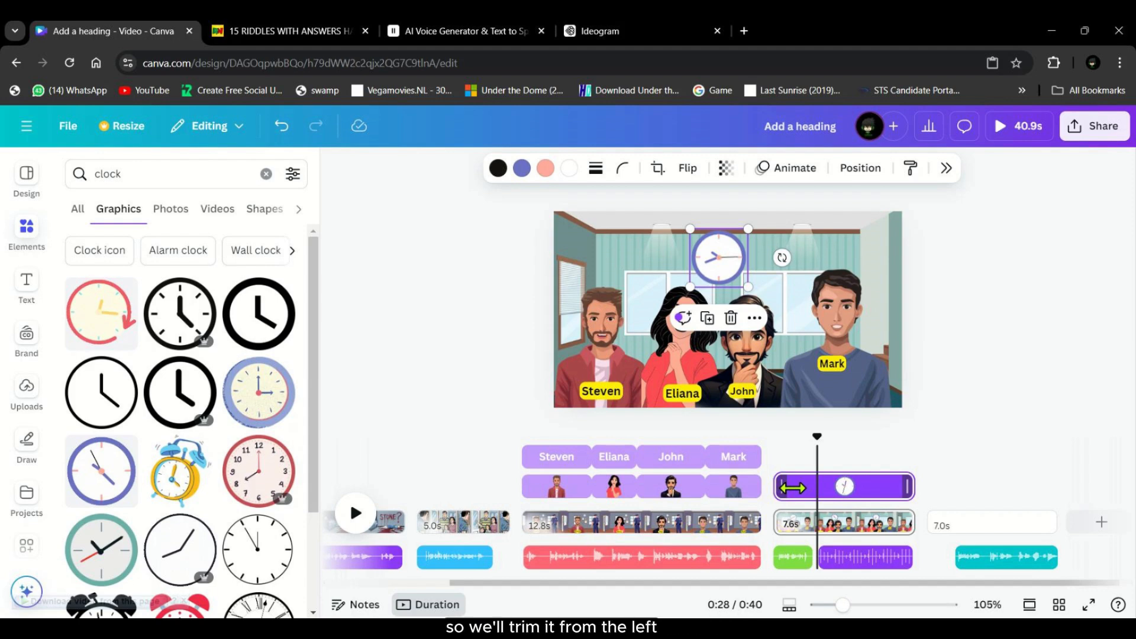
left_click_drag(793, 488, 807, 439)
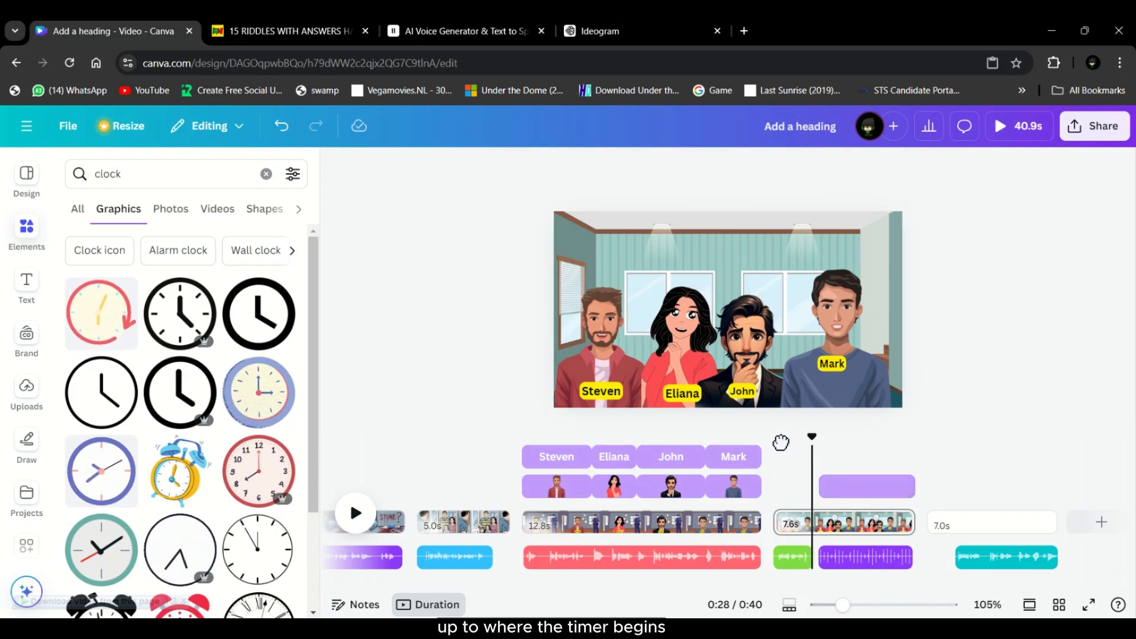
left_click(774, 438)
left_click(362, 522)
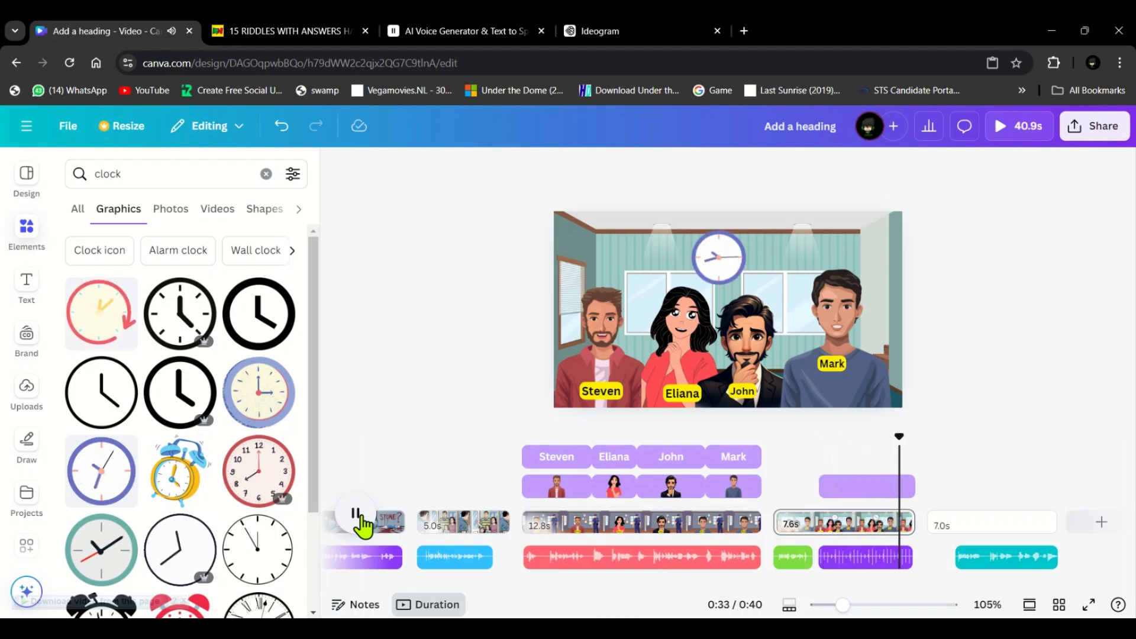
left_click(362, 522)
Shorten the fifth page to 5.7 seconds and search the graphics for "room" to find its background.
left_click_drag(941, 543, 969, 549)
left_click(968, 550)
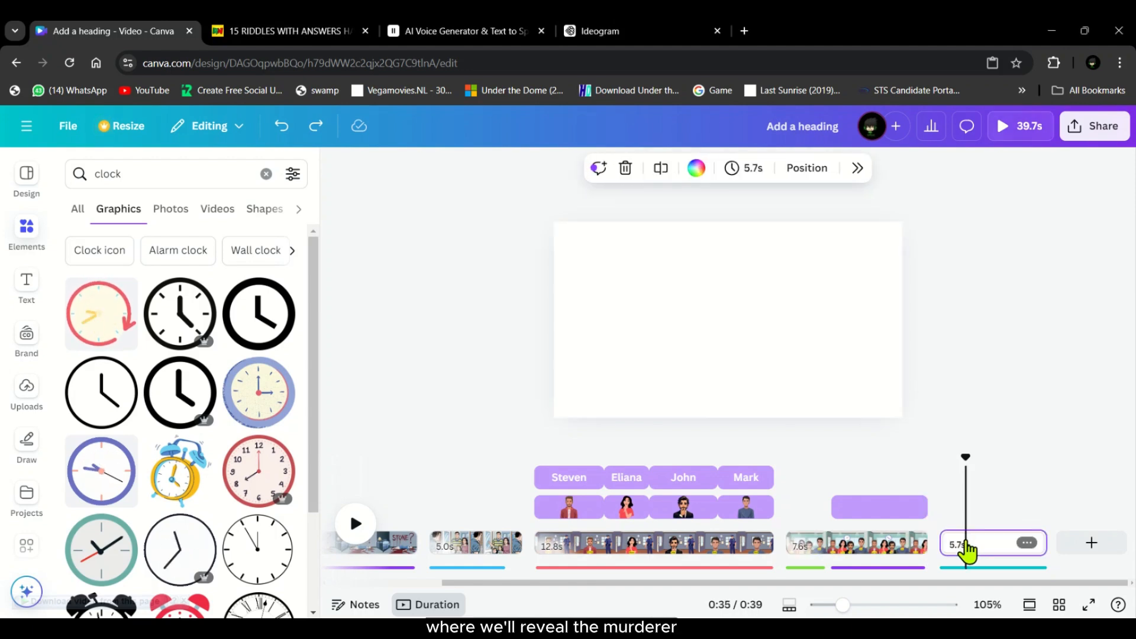
left_click(23, 231)
left_click(150, 181)
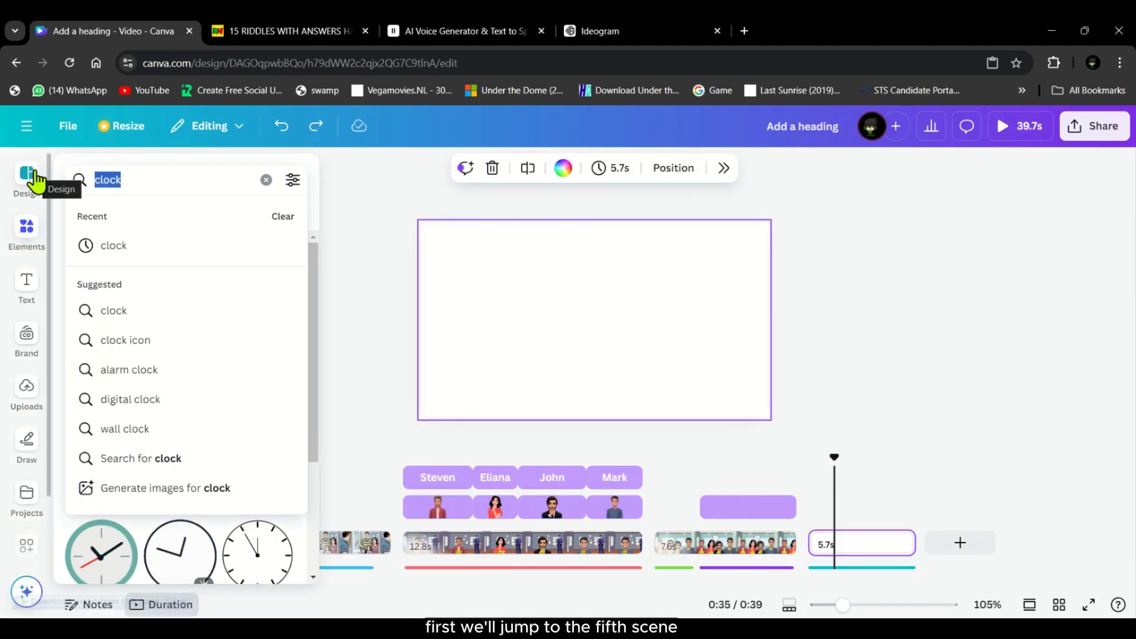
type("room")
key("Return")
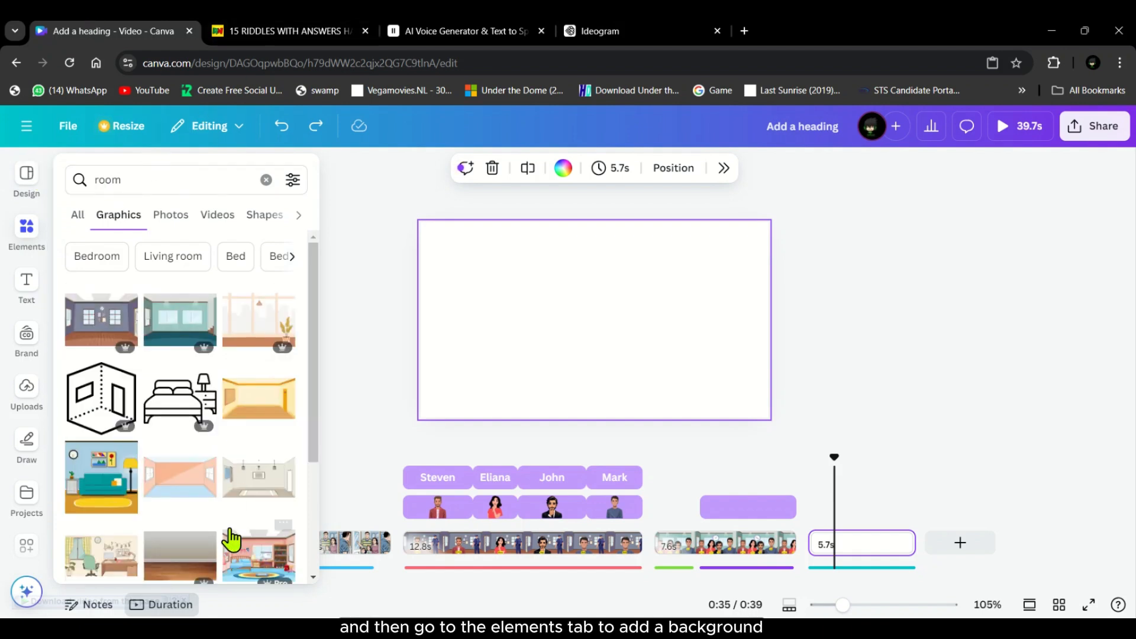
Add the empty yellow room graphic to the fifth page and enlarge it to fill the whole page.
left_click(253, 403)
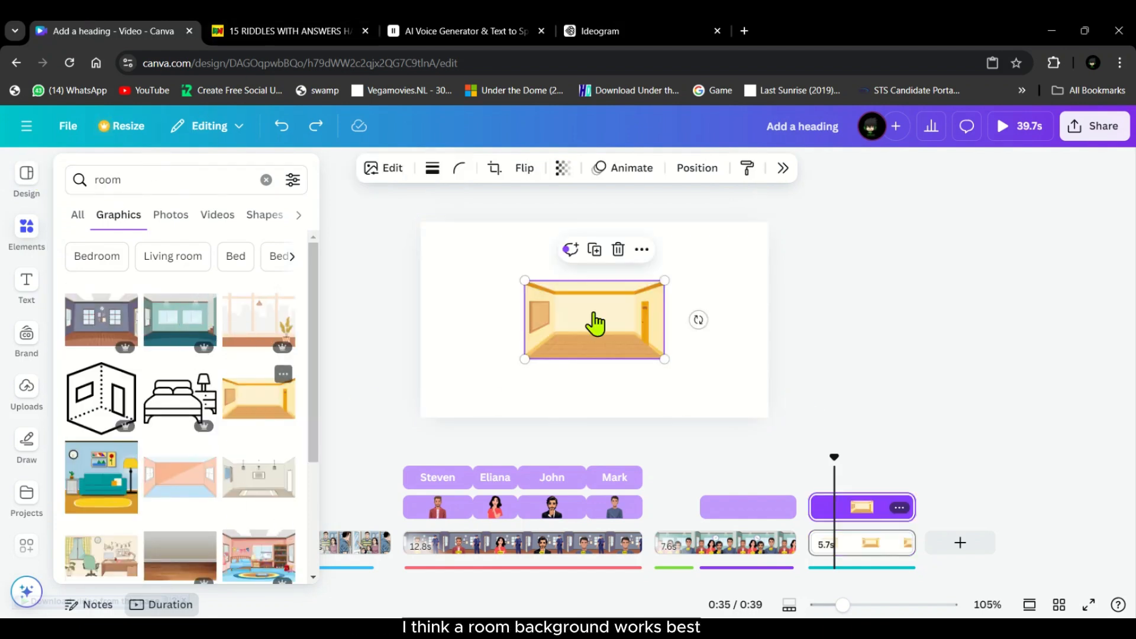
left_click_drag(583, 310, 479, 254)
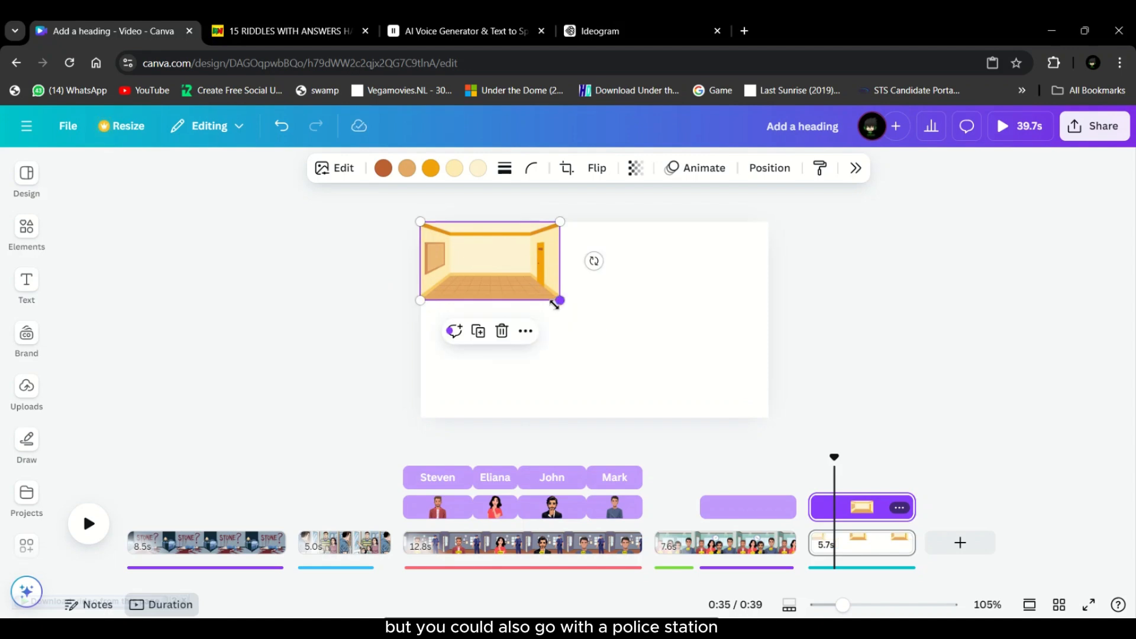
left_click_drag(560, 301, 769, 418)
Add the uploaded picture of two police officers to the fifth page and remove its background.
left_click(28, 397)
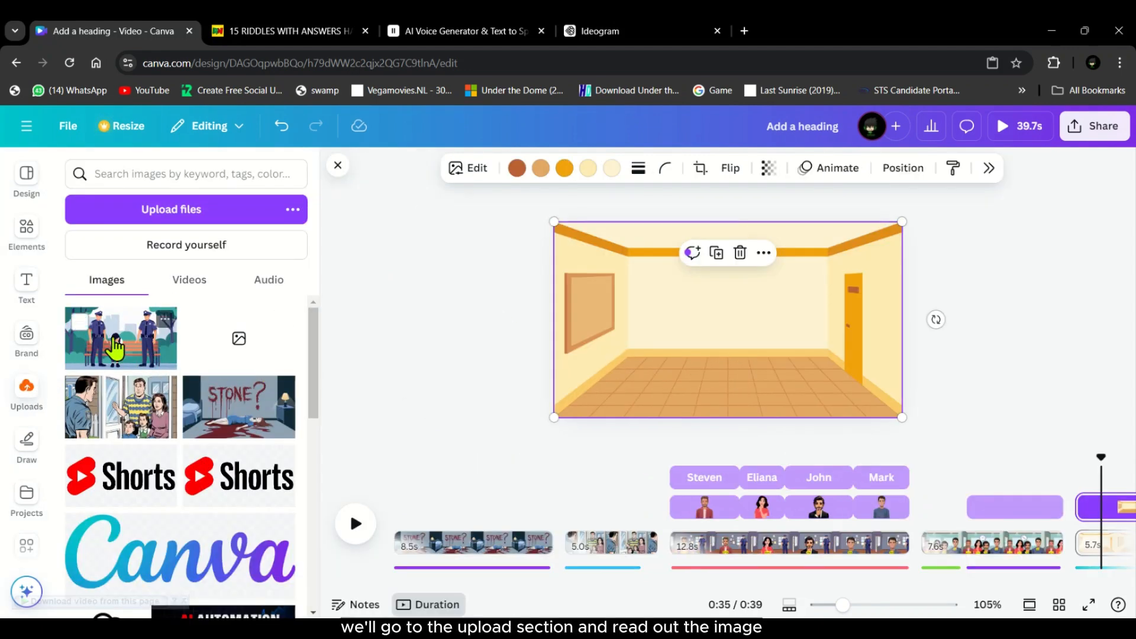
left_click(113, 348)
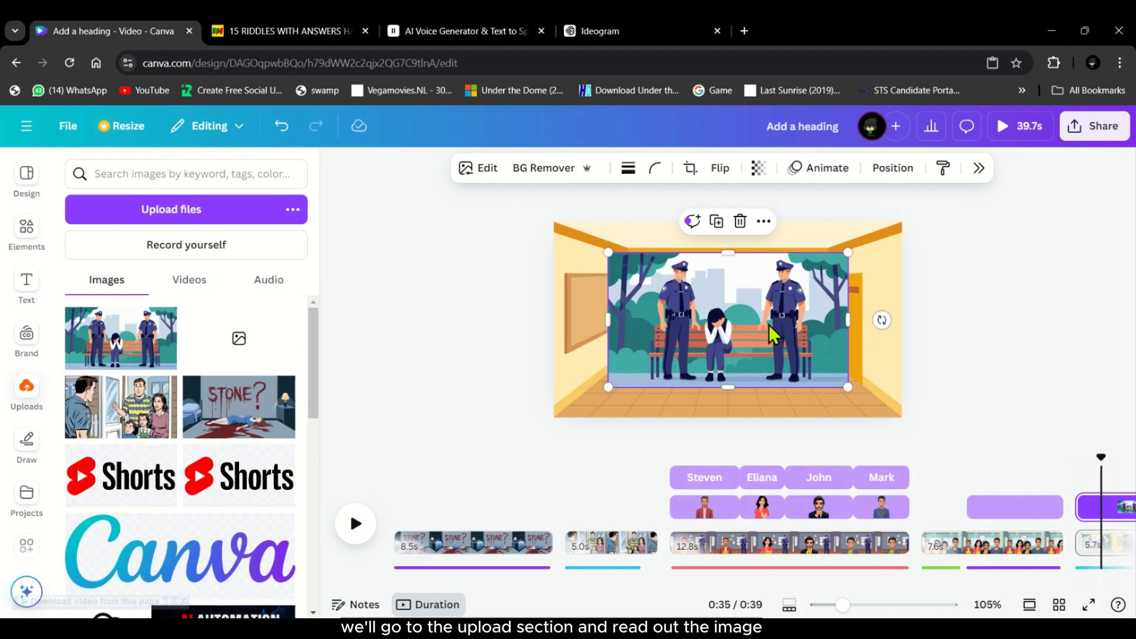
left_click(486, 172)
left_click(934, 309)
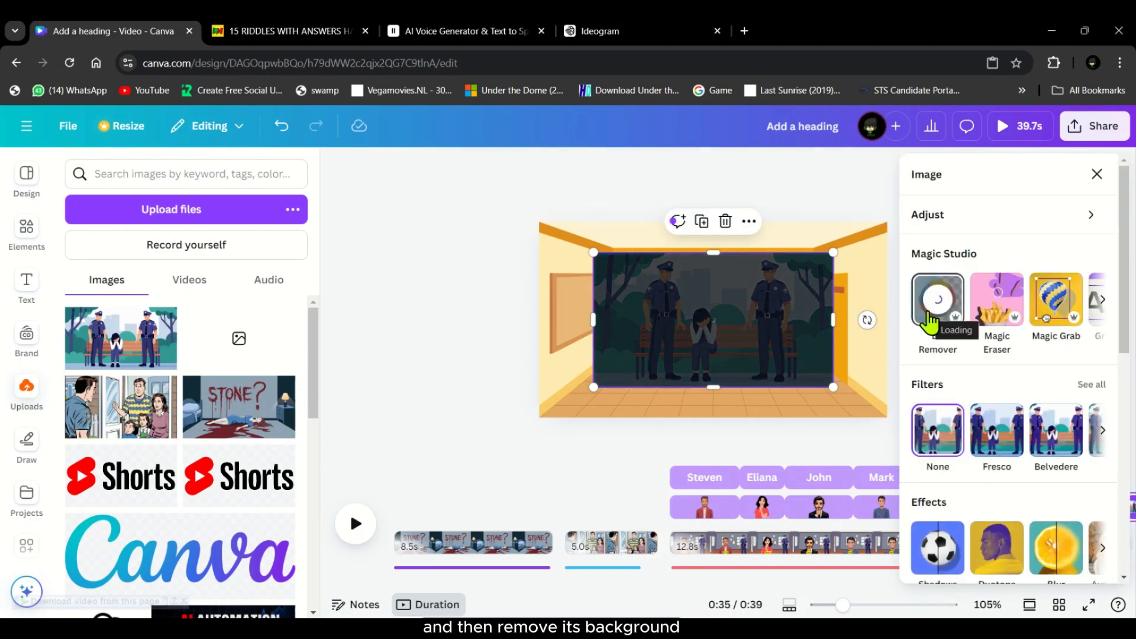
Crop the picture to one officer, duplicate and flip it, and place the two officers facing each other with a gap between them.
left_click_drag(593, 317, 664, 312)
key("ctrl+d")
left_click(720, 167)
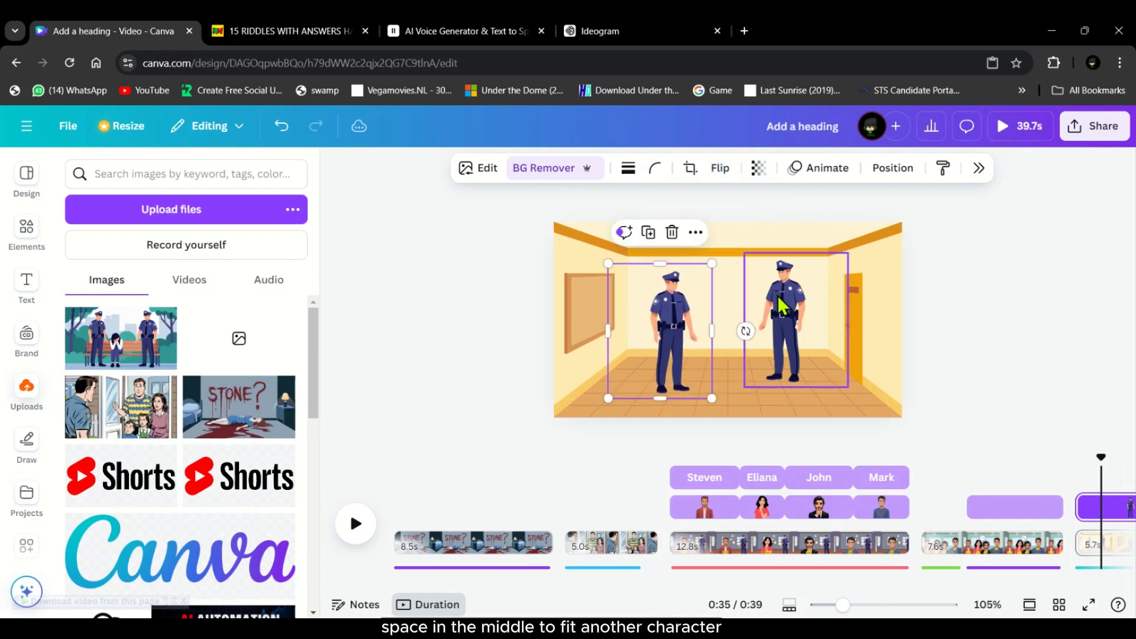
left_click_drag(780, 305, 763, 316)
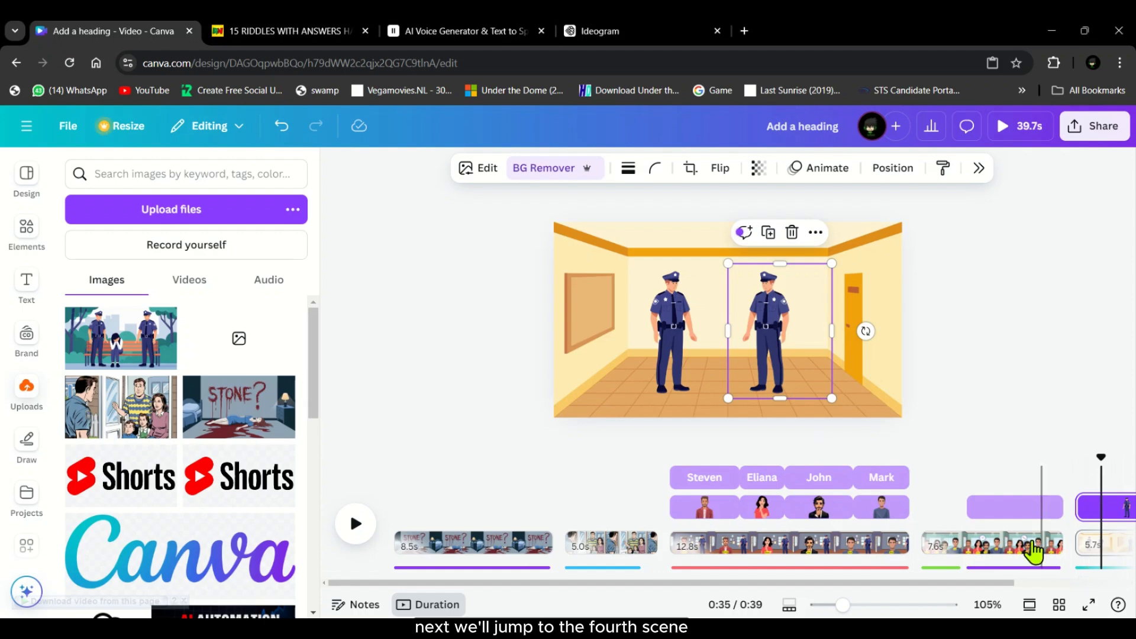
Copy the suspect in the blue sweater together with his name label from the fourth page.
left_click(1034, 551)
left_click(835, 367)
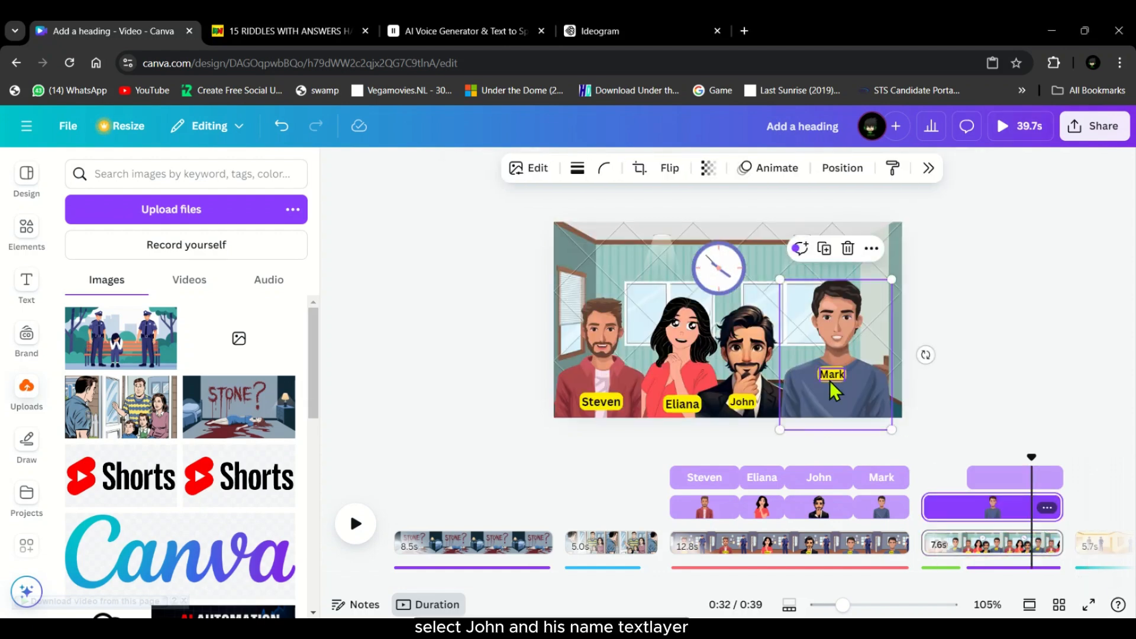
left_click(831, 381, "shift")
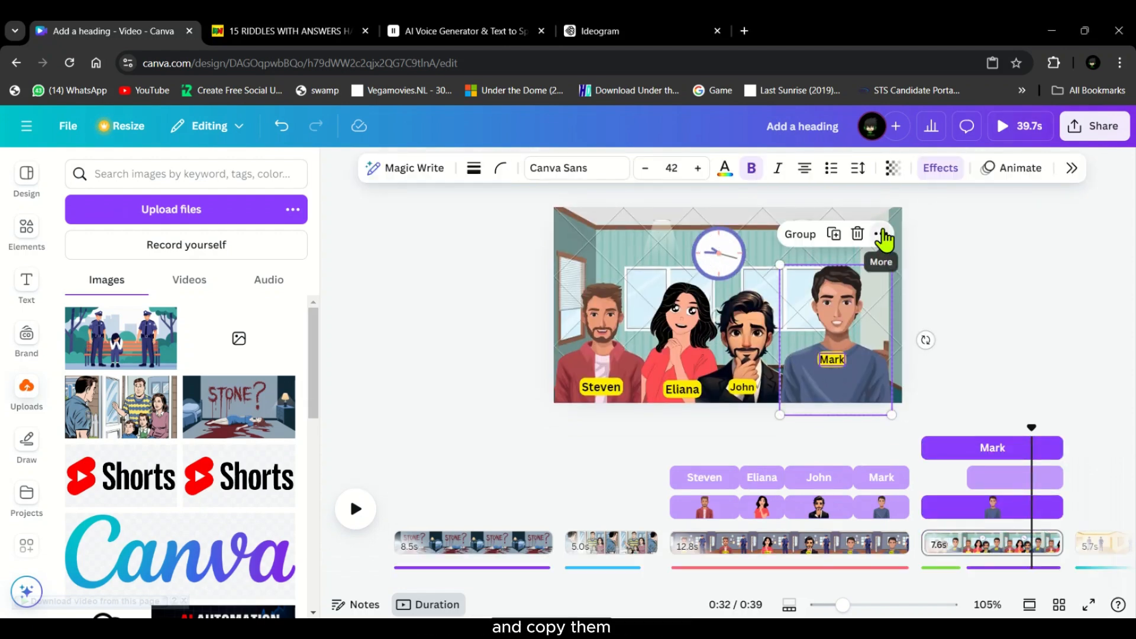
left_click(881, 234)
left_click(909, 272)
Paste the copied suspect and name label onto the fifth page, and place them at a smaller size between the officers.
left_click_drag(735, 584, 893, 594)
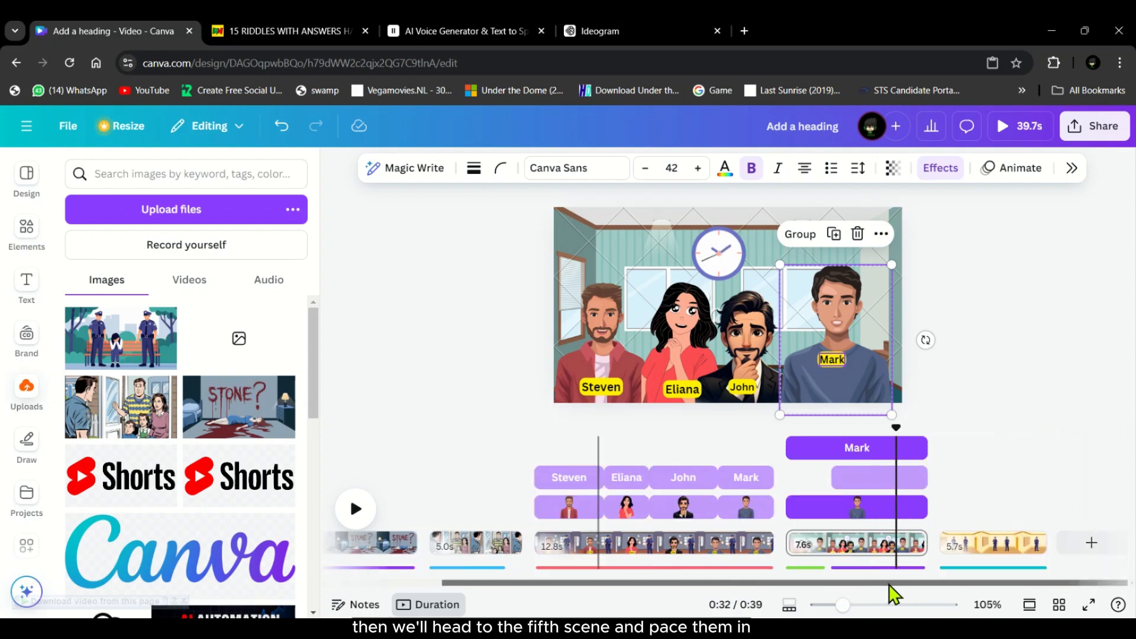
left_click(969, 548)
left_click(727, 376)
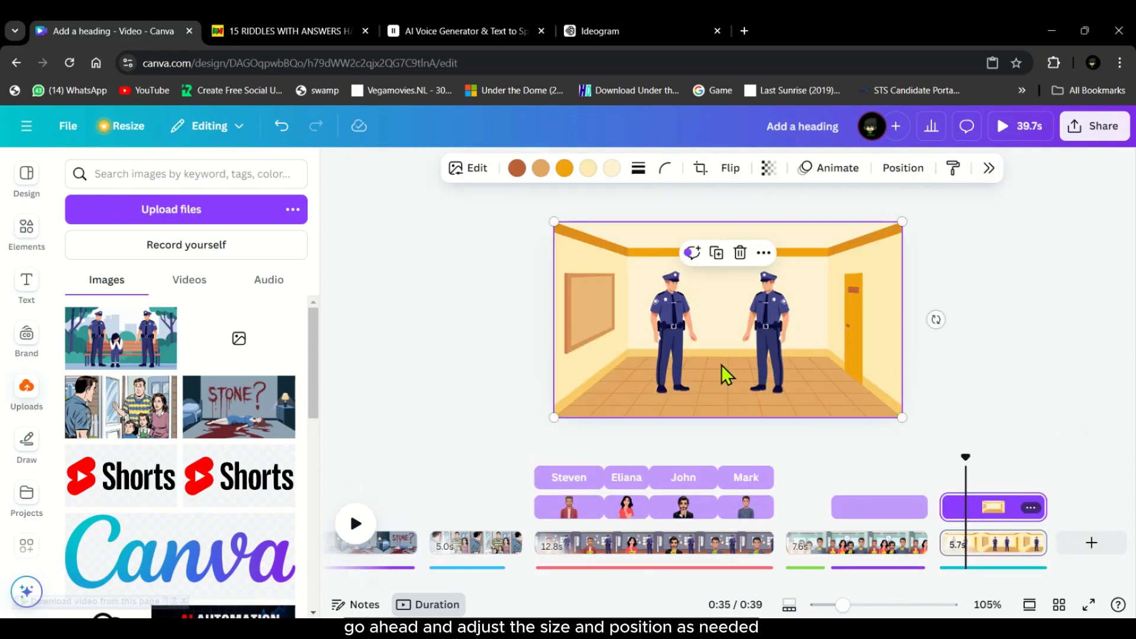
key("ctrl+v")
left_click_drag(791, 349, 683, 334)
Enlarge both police officers and position them standing on either side of the suspect at matching heights.
left_click_drag(783, 261, 784, 332)
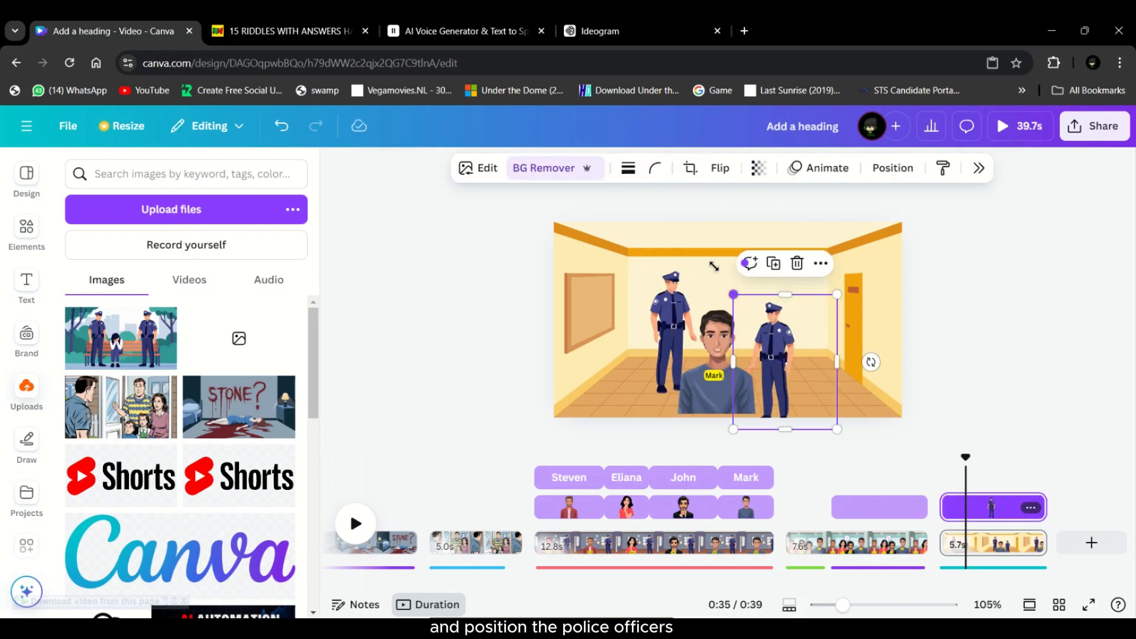
left_click_drag(734, 294, 692, 239)
left_click_drag(762, 346, 790, 349)
left_click(662, 318)
left_click_drag(608, 264, 589, 238)
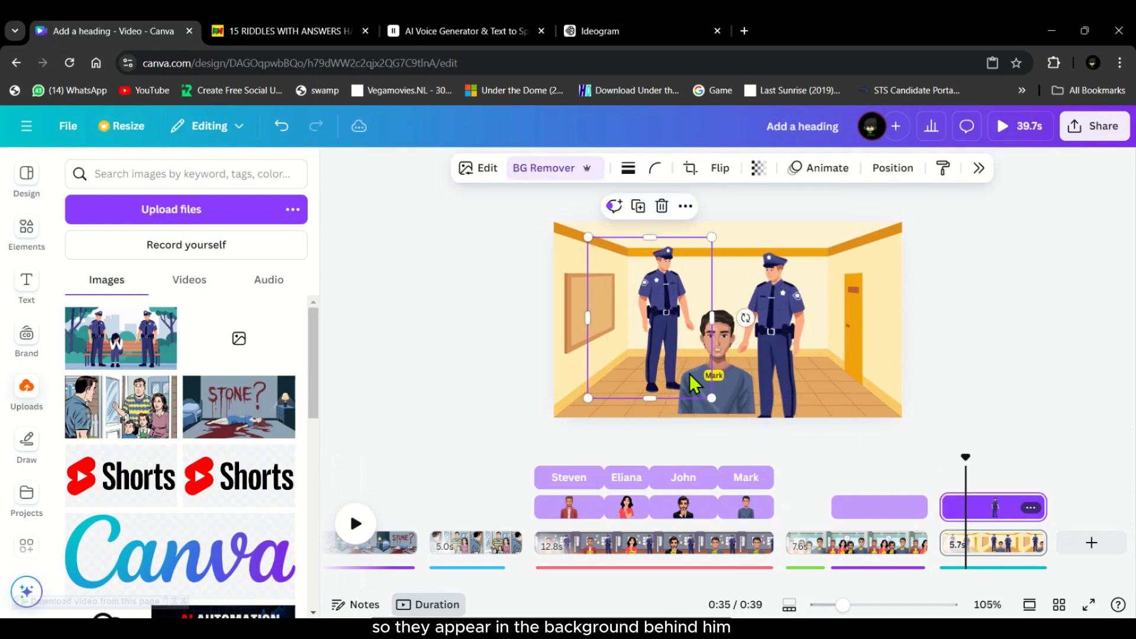
left_click_drag(712, 398, 728, 419)
left_click_drag(671, 318, 664, 333)
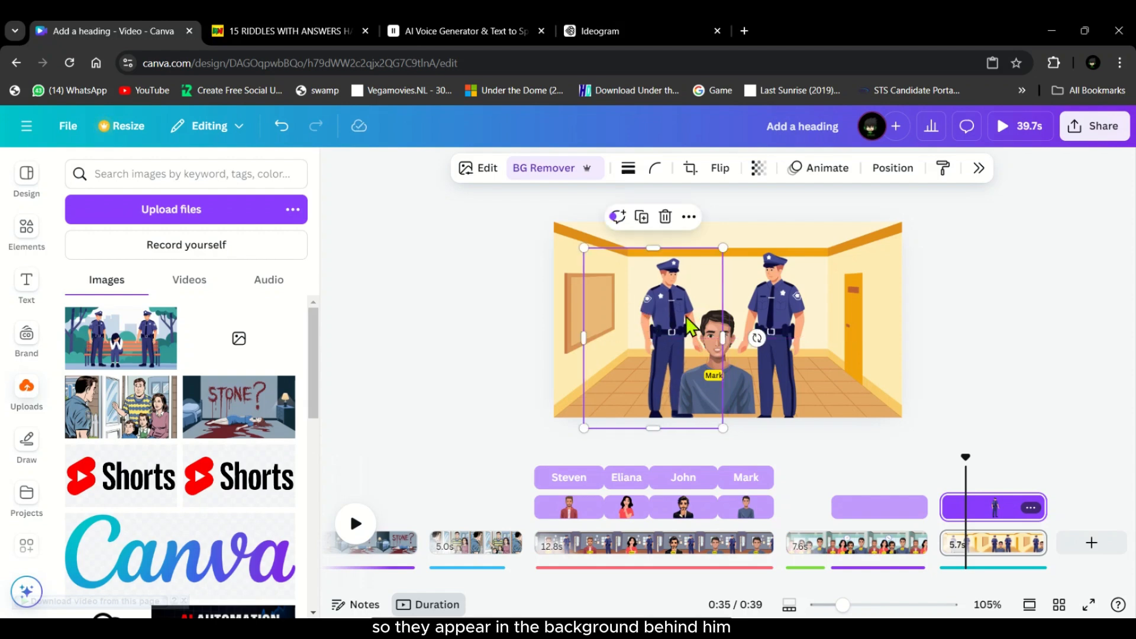
Play the whole video from the beginning to review all five pages.
left_click(1098, 454)
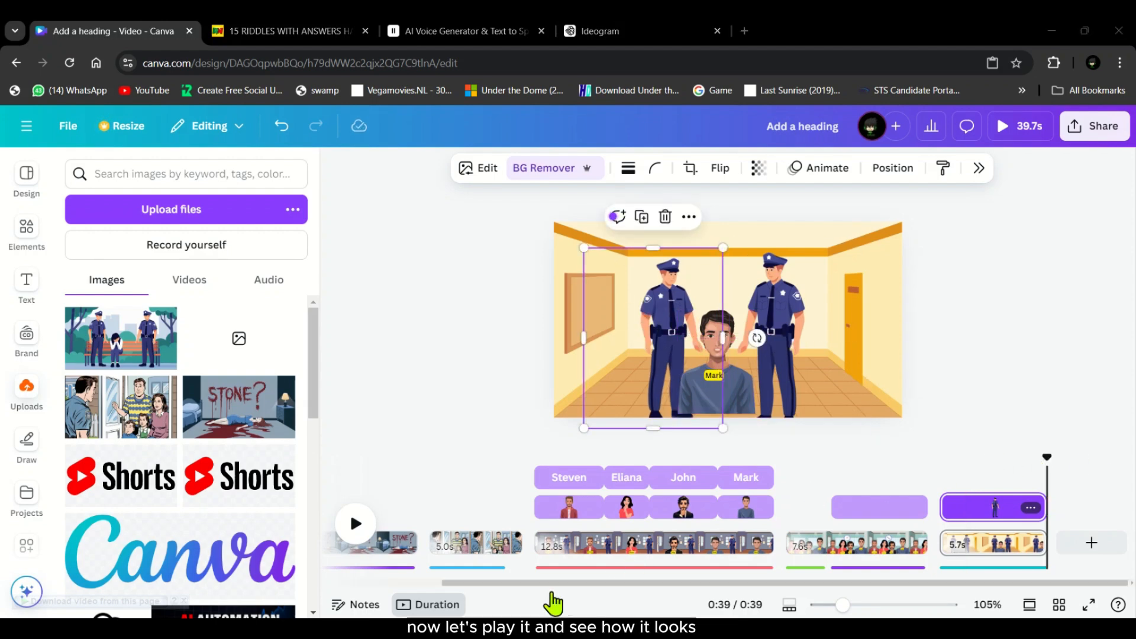
left_click_drag(558, 581, 435, 579)
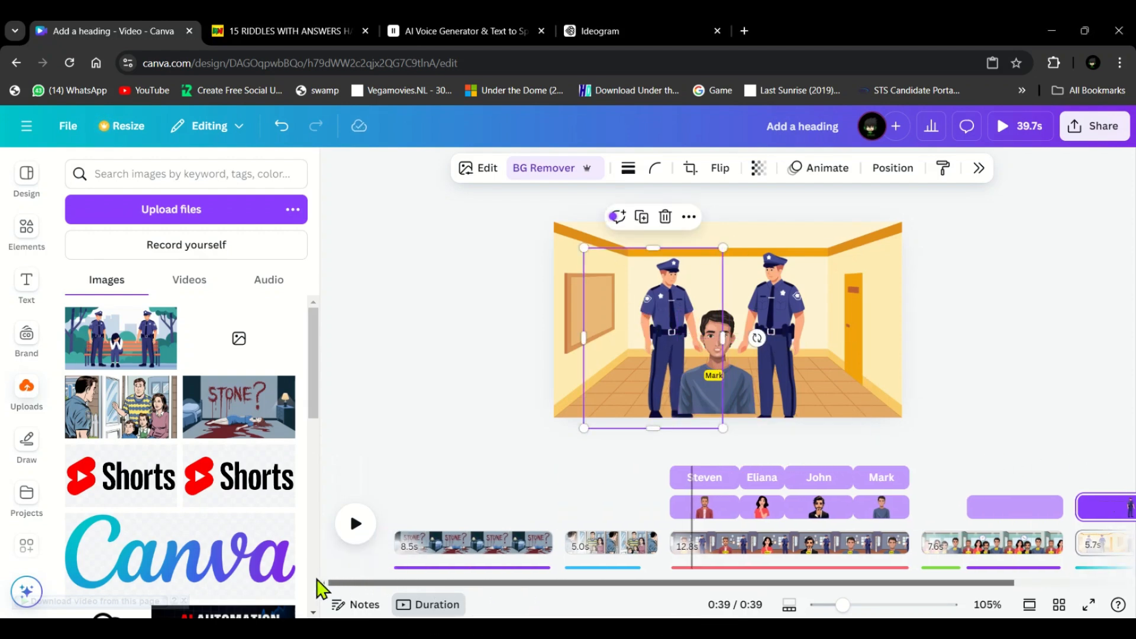
left_click(356, 526)
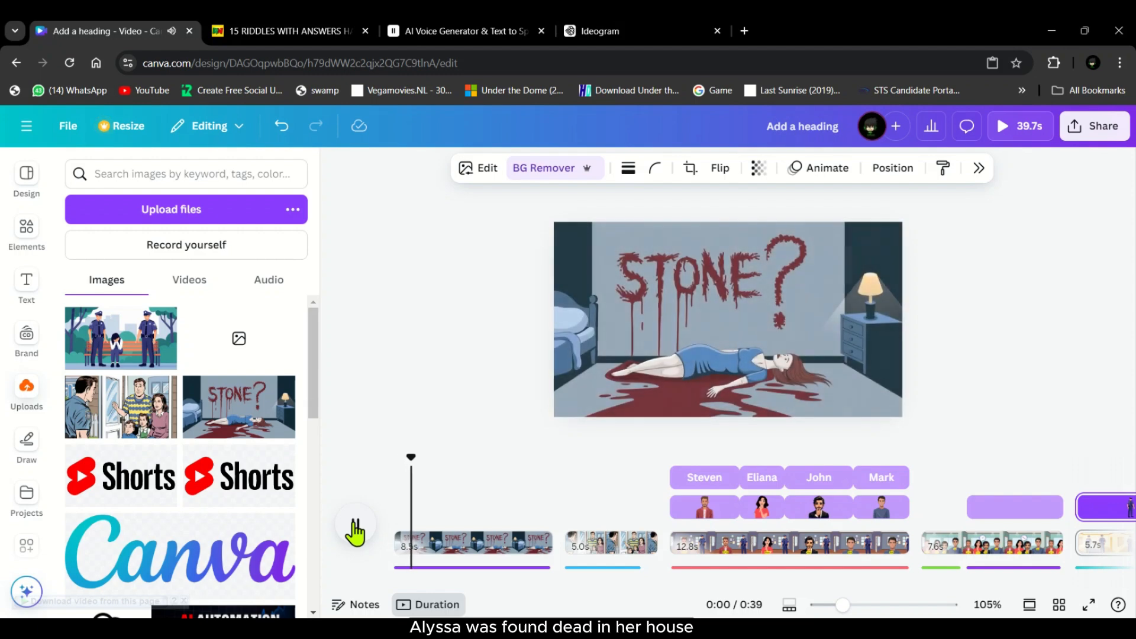